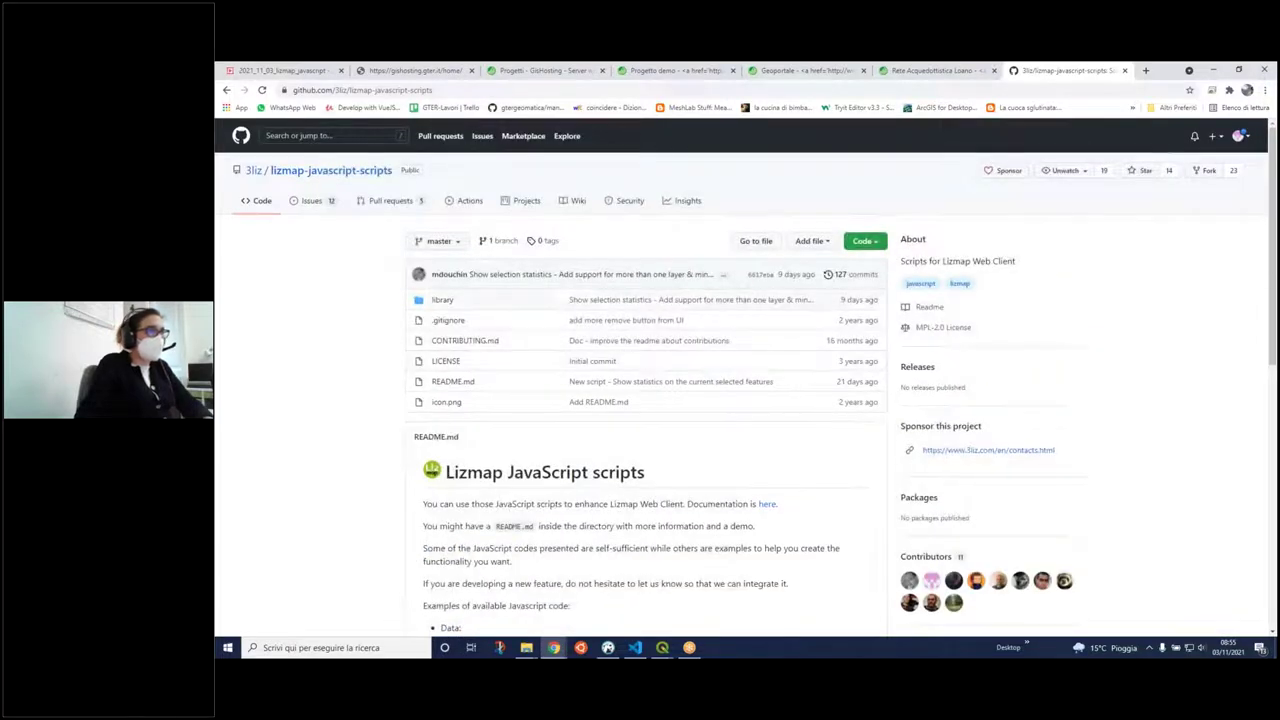
- Look through the example script categories listed in the lizmap-javascript-scripts README
{"action": "scroll", "coordinate": [721, 393], "scroll_direction": "down", "scroll_amount": 4}
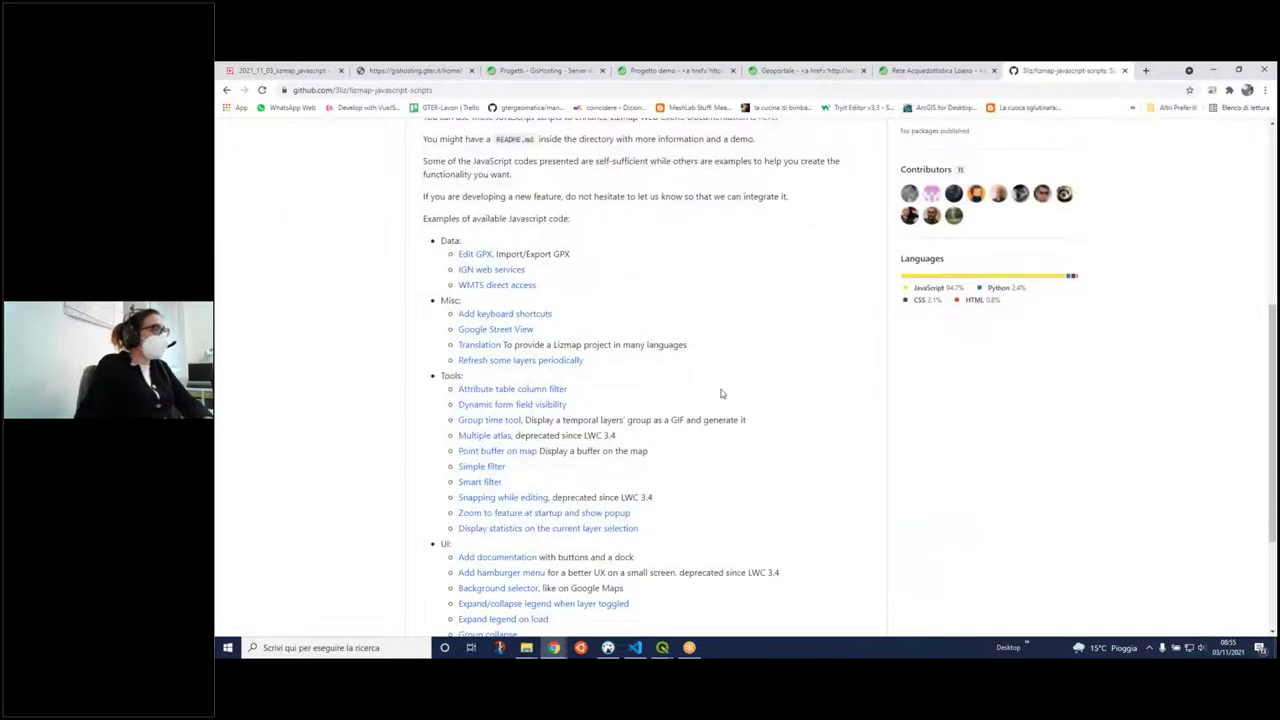
{"action": "scroll", "coordinate": [724, 383], "scroll_direction": "down", "scroll_amount": 1}
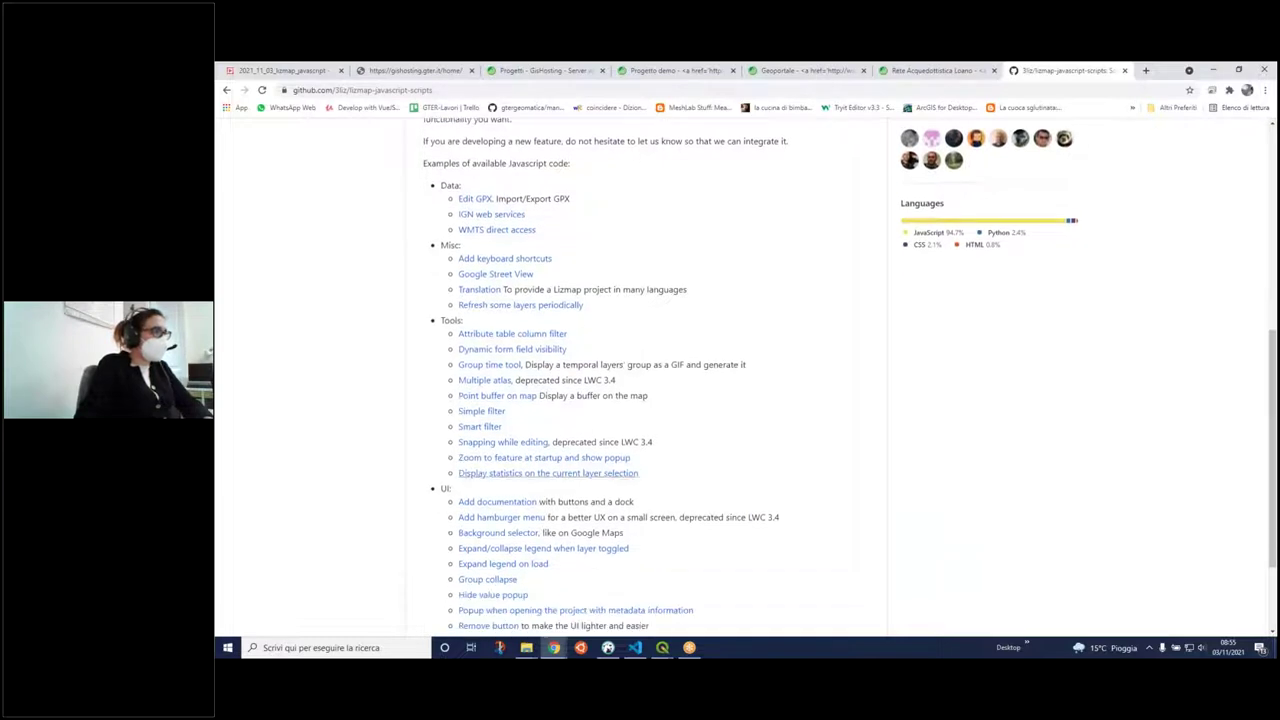
{"action": "scroll", "coordinate": [748, 420], "scroll_direction": "down", "scroll_amount": 2}
{"action": "scroll", "coordinate": [830, 421], "scroll_direction": "up", "scroll_amount": 1}
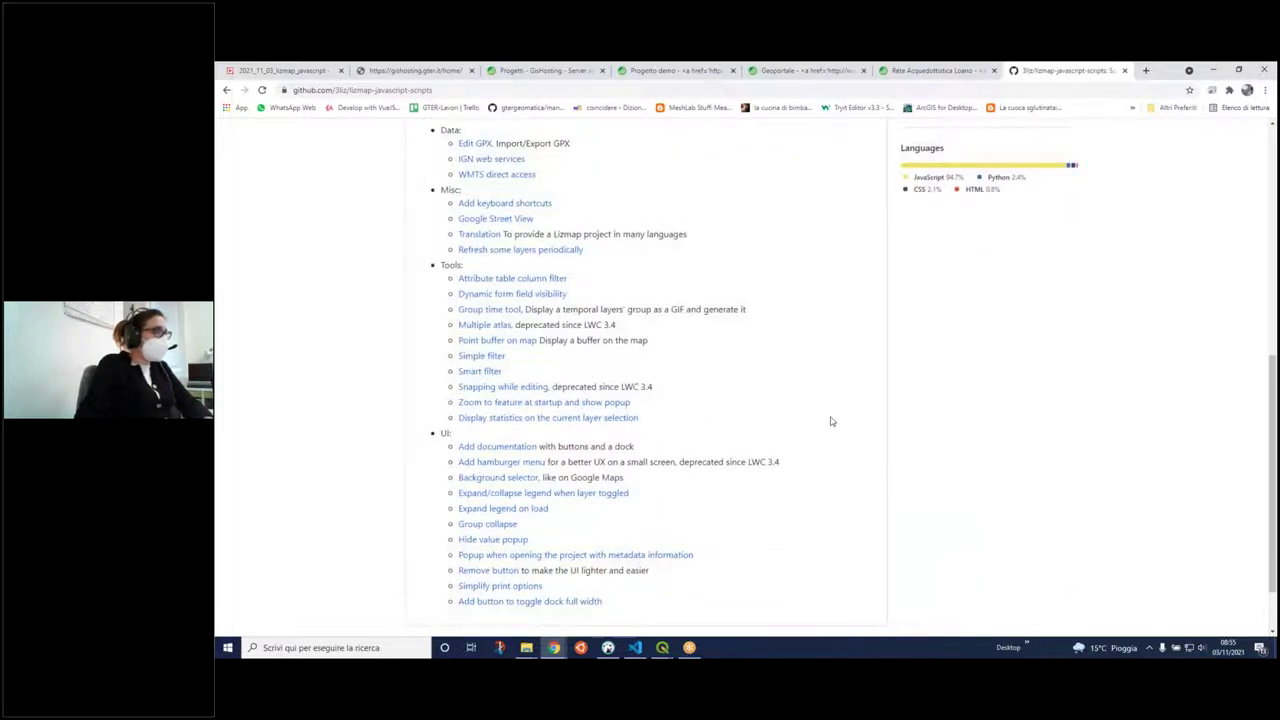
{"action": "scroll", "coordinate": [669, 436], "scroll_direction": "up", "scroll_amount": 1}
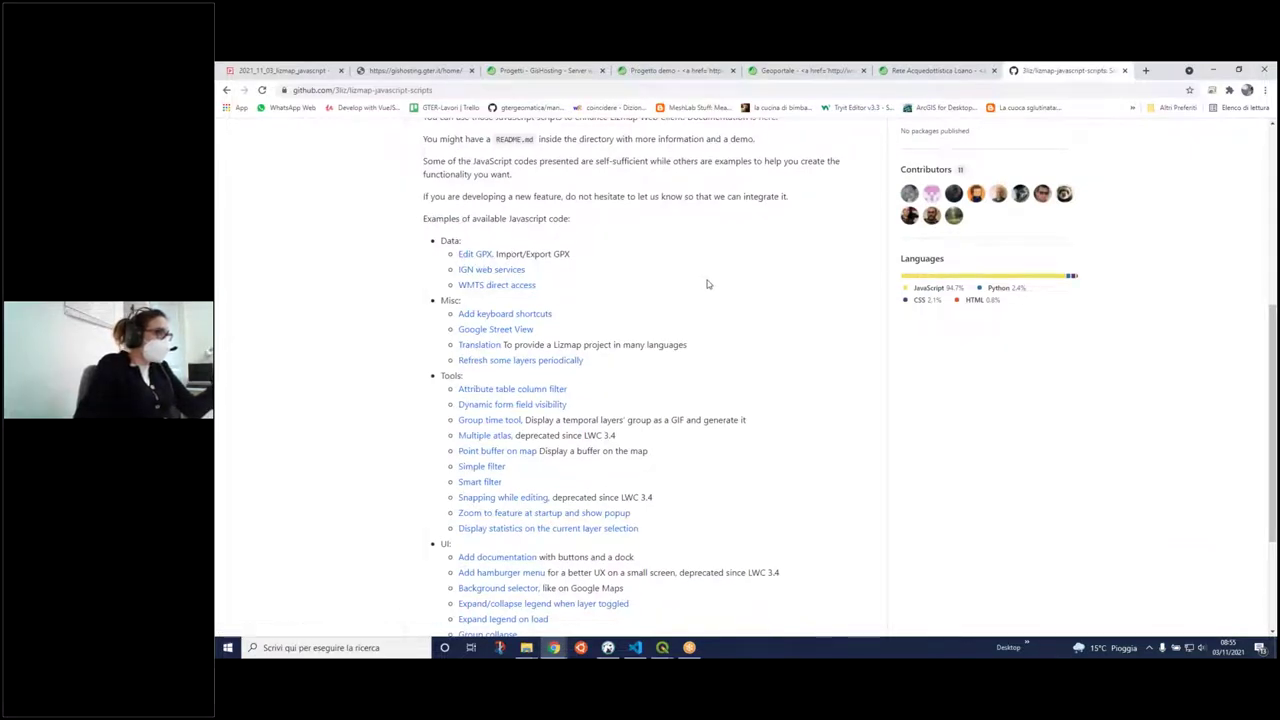
{"action": "scroll", "coordinate": [714, 282], "scroll_direction": "down", "scroll_amount": 1}
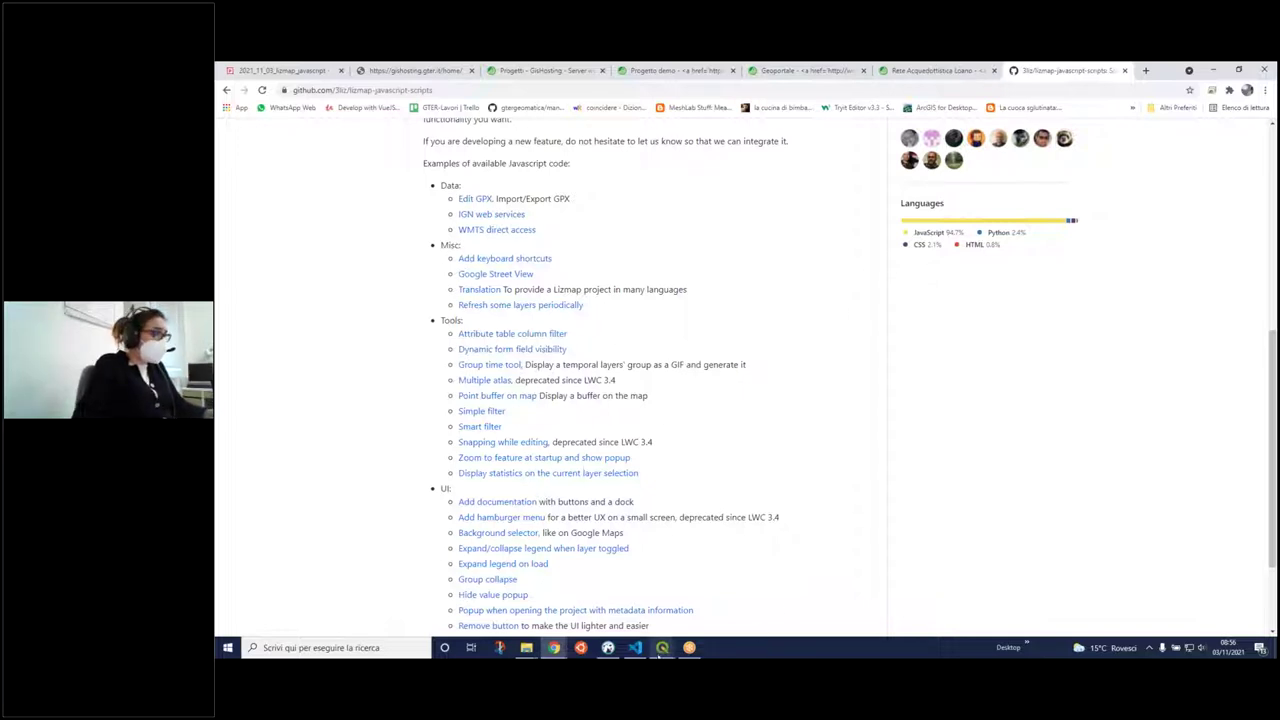
- Switch to the presentation and highlight the lizmap-web-client montpellier scripts link on the "LWC - custom script" slide
{"action": "left_click", "coordinate": [282, 71]}
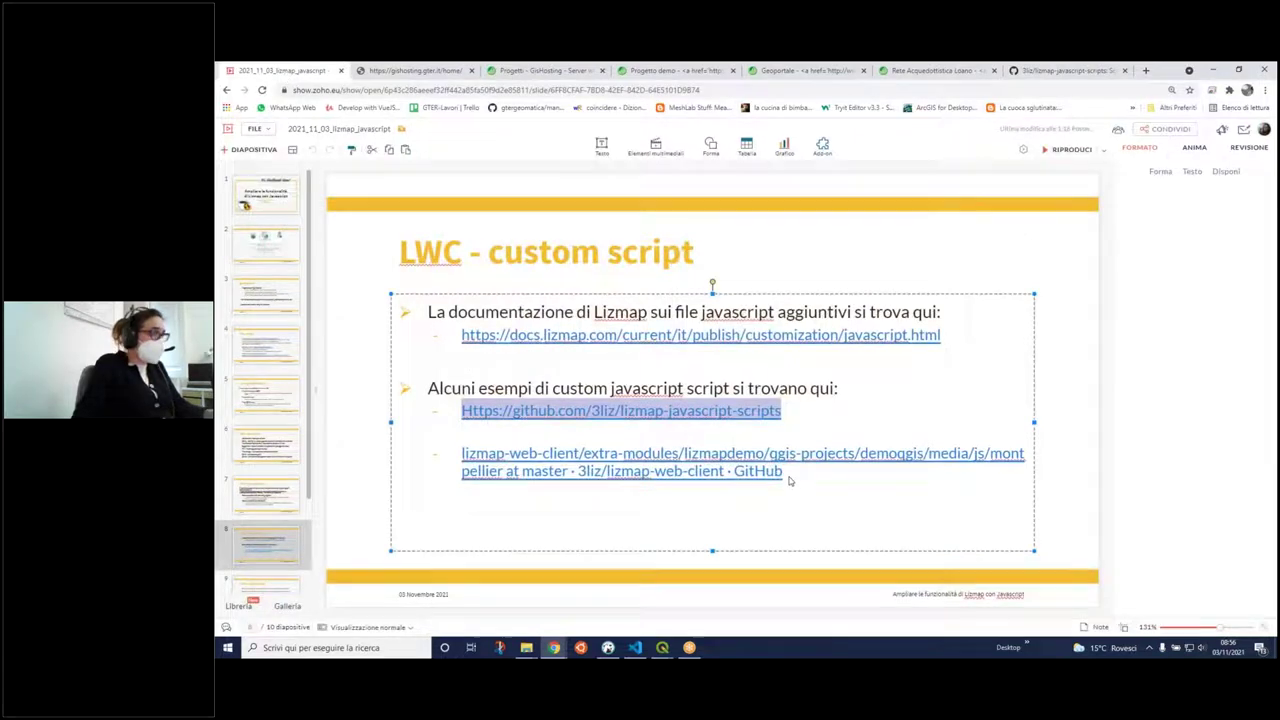
{"action": "left_click_drag", "start_coordinate": [785, 472], "coordinate": [755, 472]}
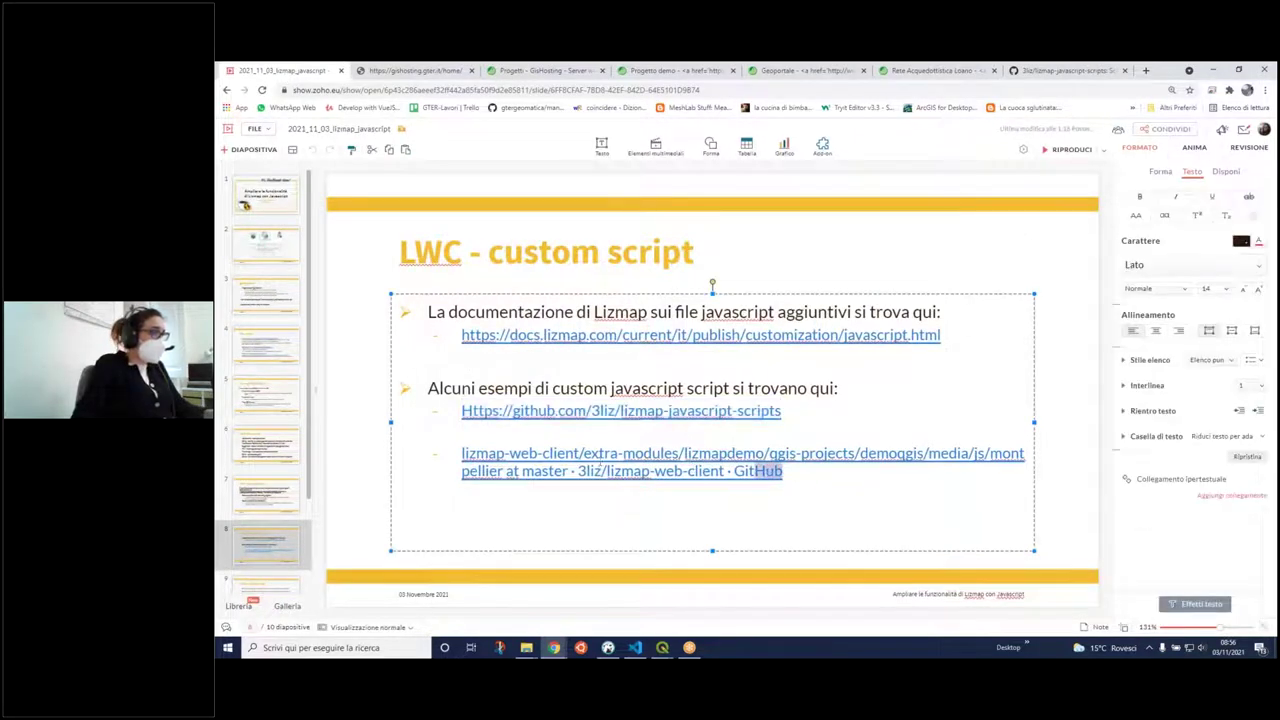
{"action": "left_click_drag", "start_coordinate": [541, 453], "coordinate": [464, 454]}
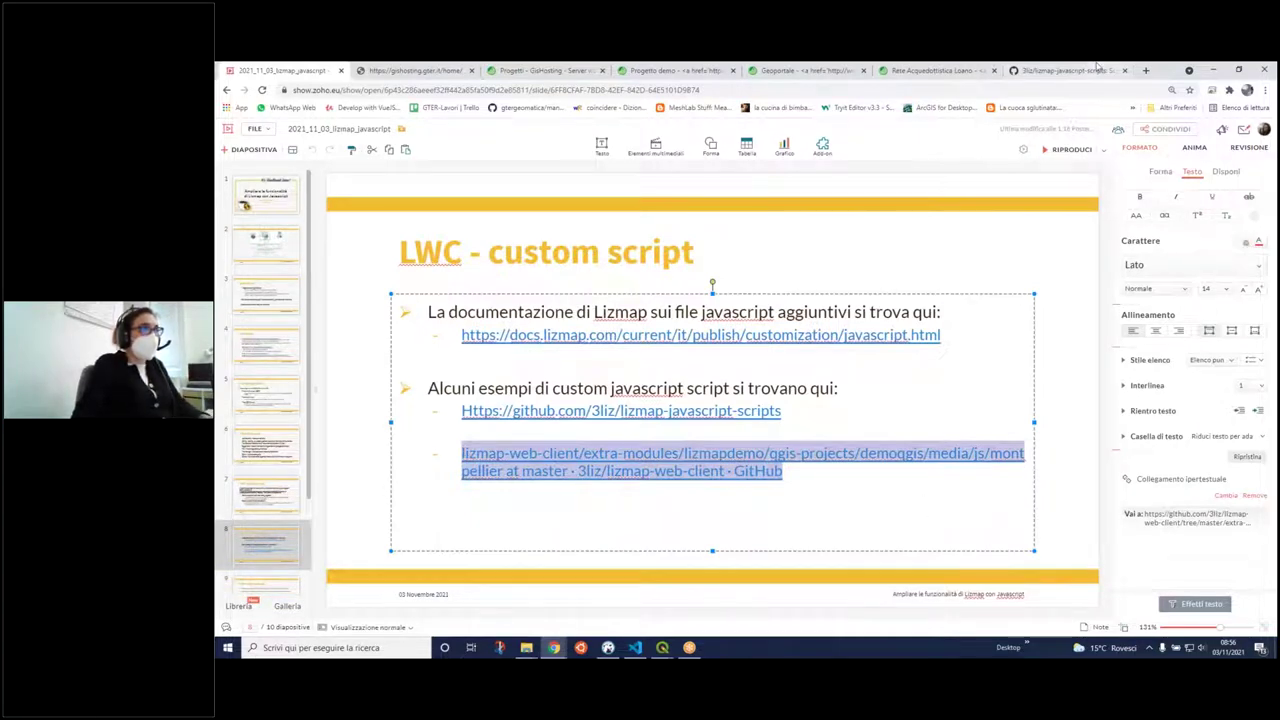
- Open the 3liz lizmap-web-client repository on GitHub and check the script path against the presentation slide
{"action": "left_click", "coordinate": [1066, 71]}
{"action": "scroll", "coordinate": [361, 289], "scroll_direction": "up", "scroll_amount": 5}
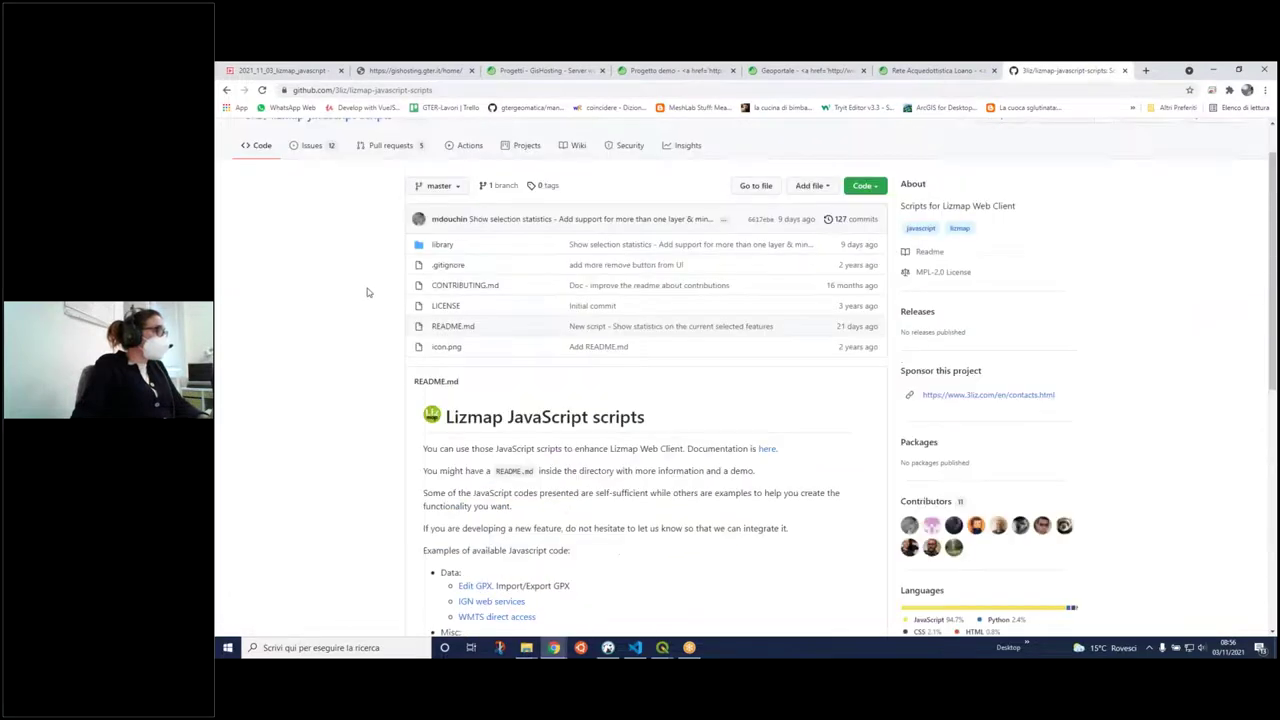
{"action": "left_click", "coordinate": [255, 172]}
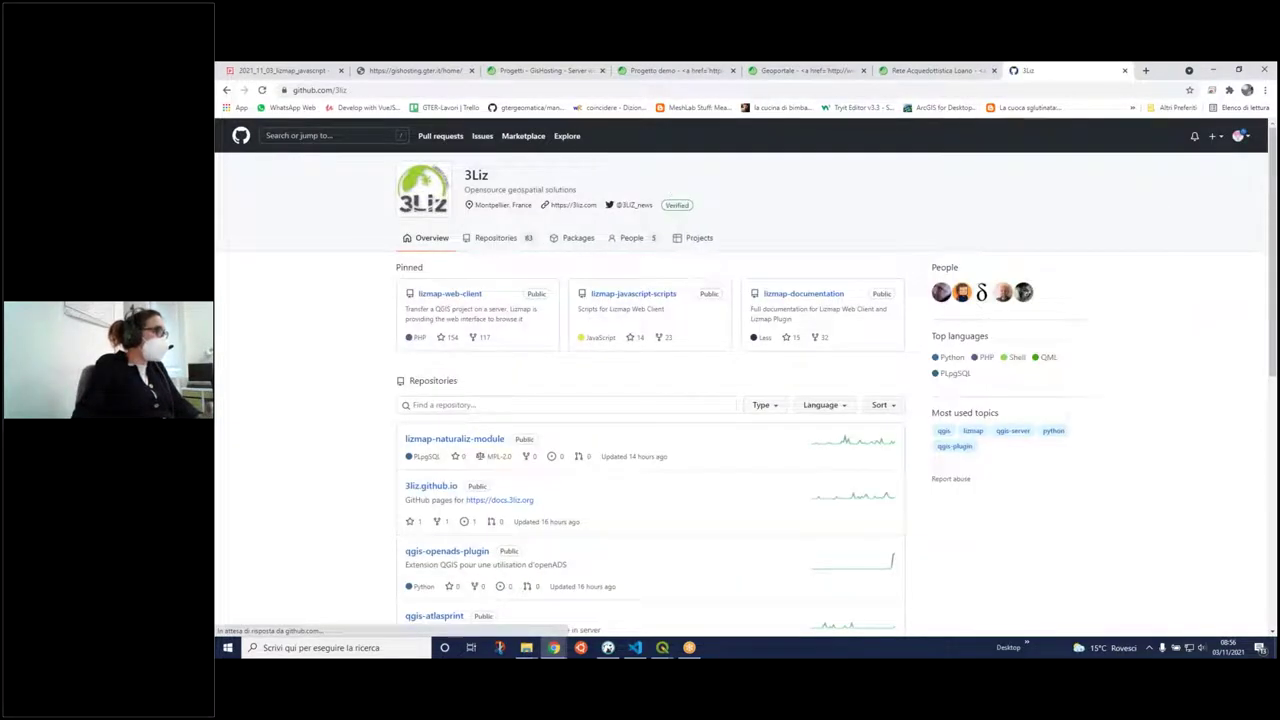
{"action": "left_click", "coordinate": [468, 296]}
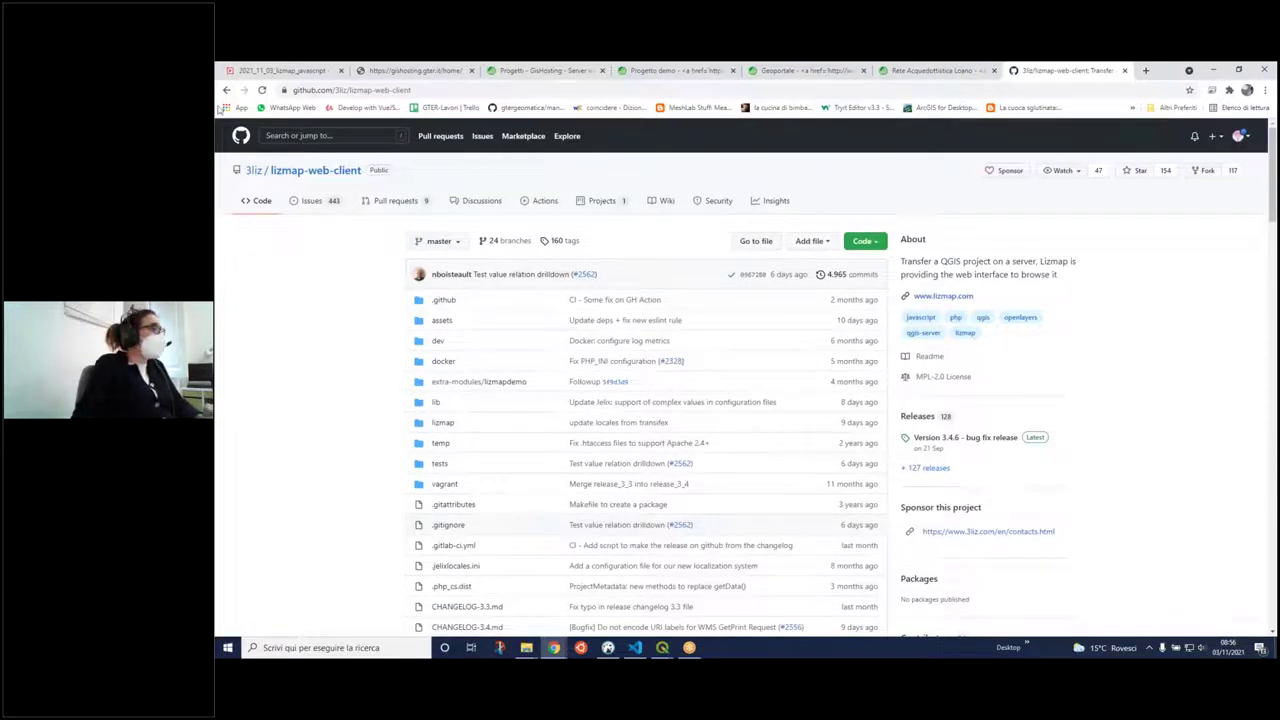
{"action": "left_click", "coordinate": [278, 70]}
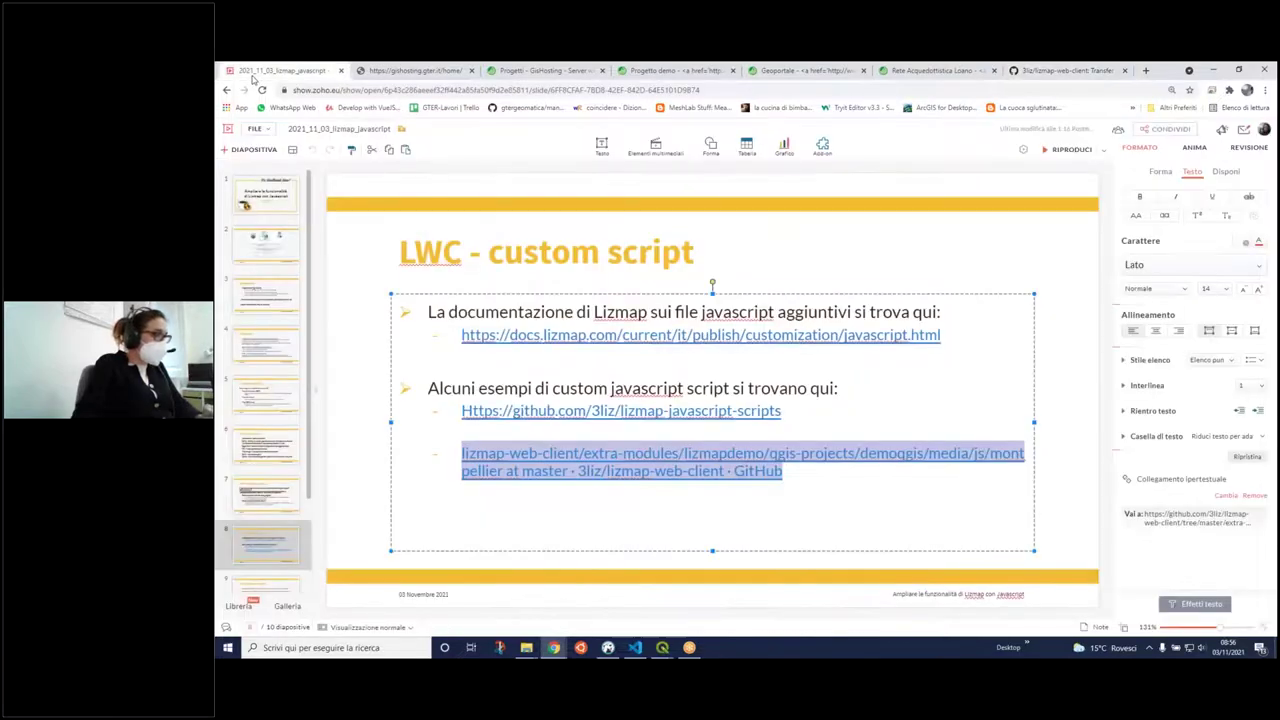
{"action": "left_click", "coordinate": [1055, 72]}
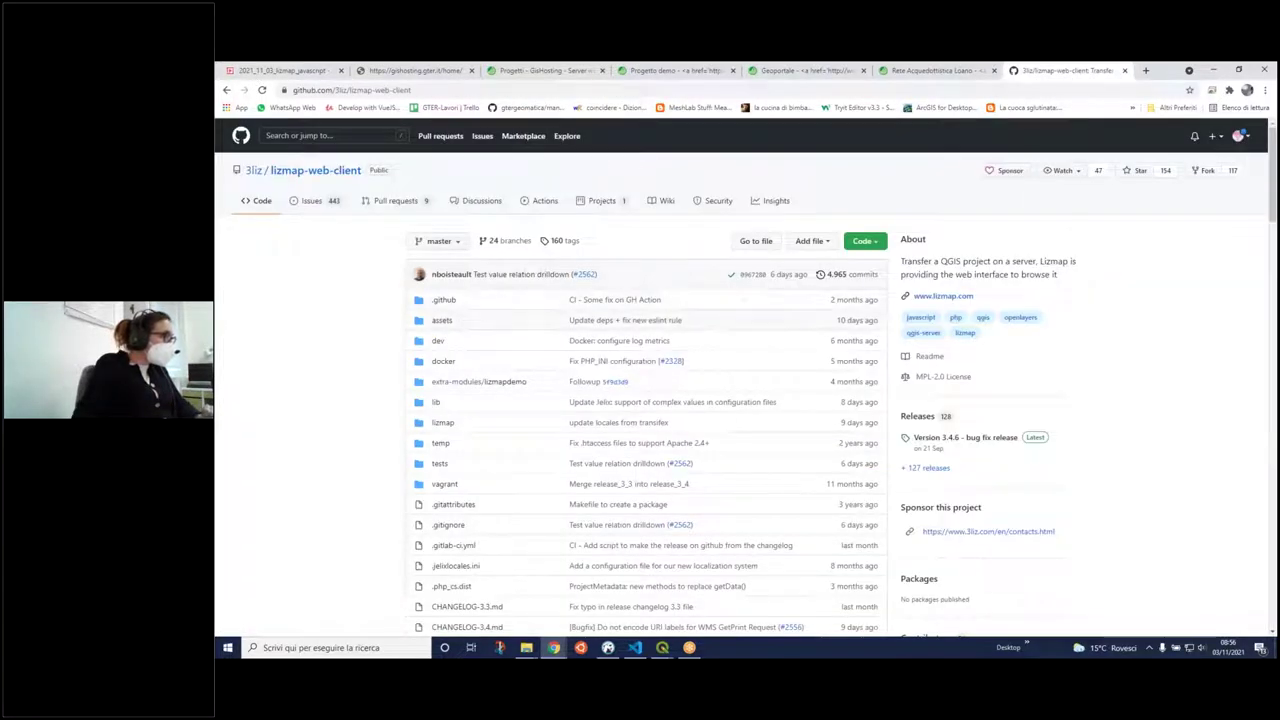
- Browse the repository to extra-modules/lizmapdemo/qgis-projects/demoqgis/media/js/montpellier and examine the example scripts
{"action": "left_click", "coordinate": [480, 383]}
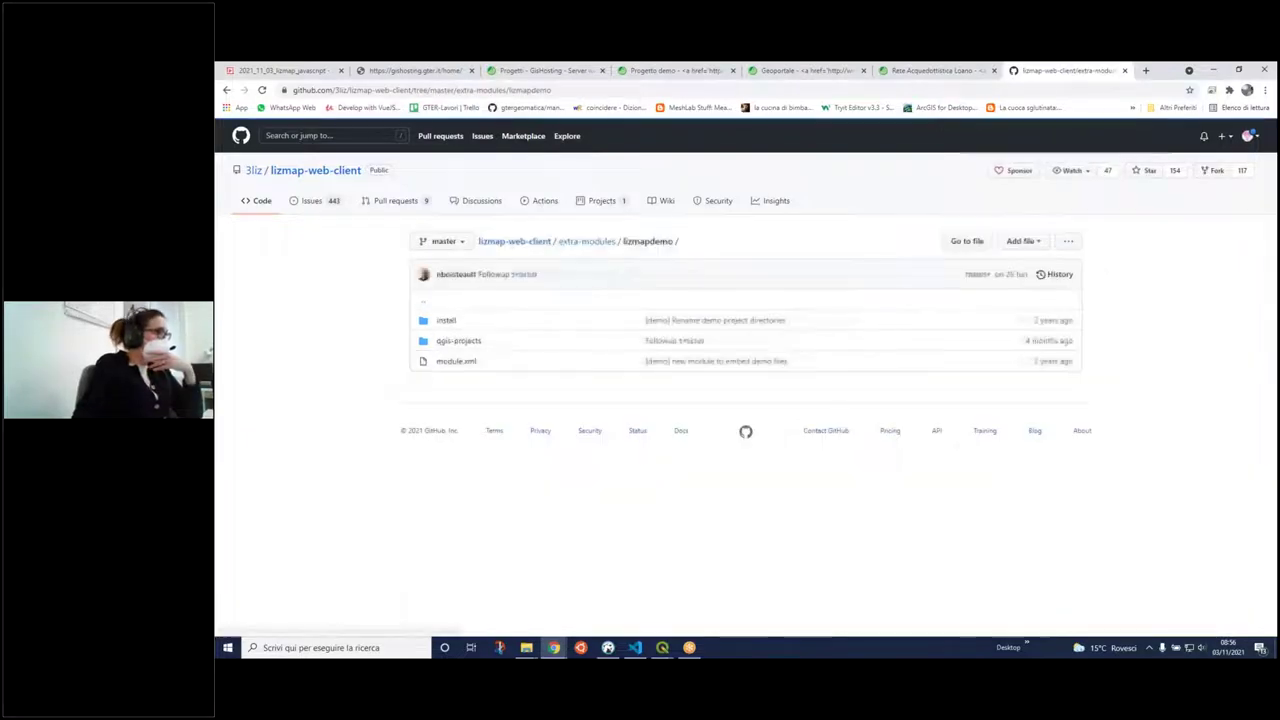
{"action": "left_click", "coordinate": [447, 322]}
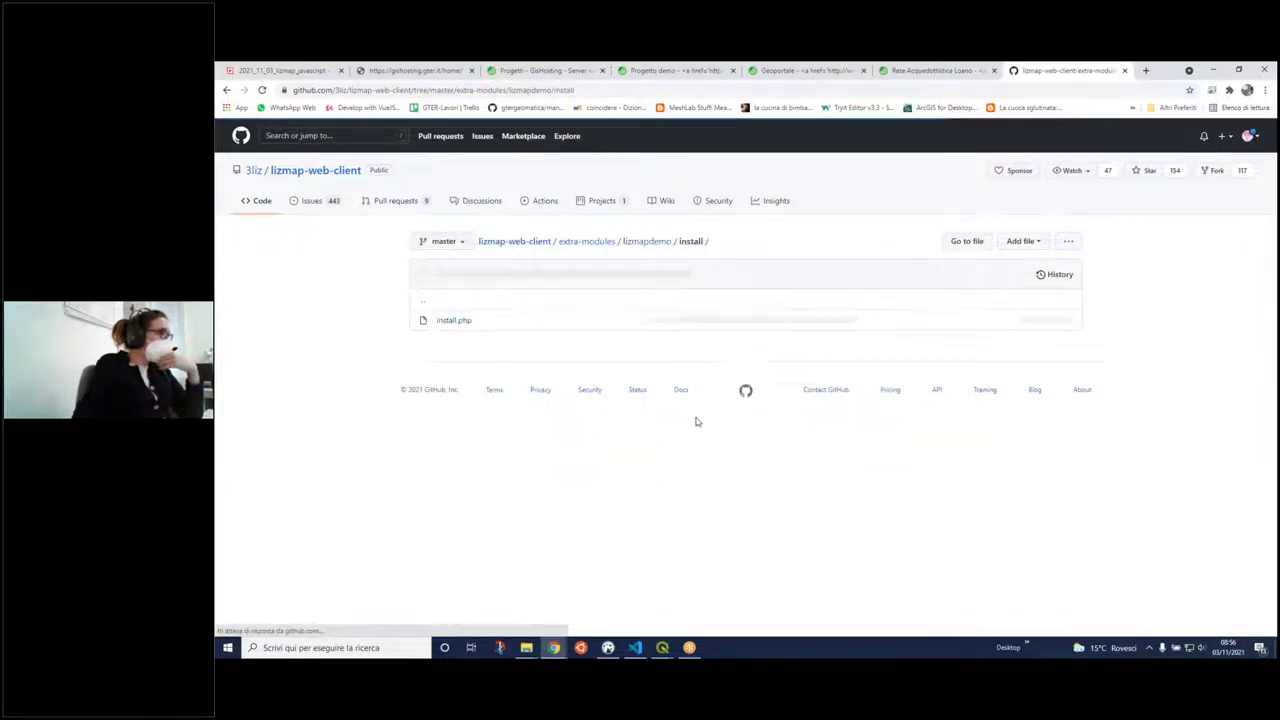
{"action": "left_click", "coordinate": [645, 243]}
{"action": "left_click", "coordinate": [452, 341]}
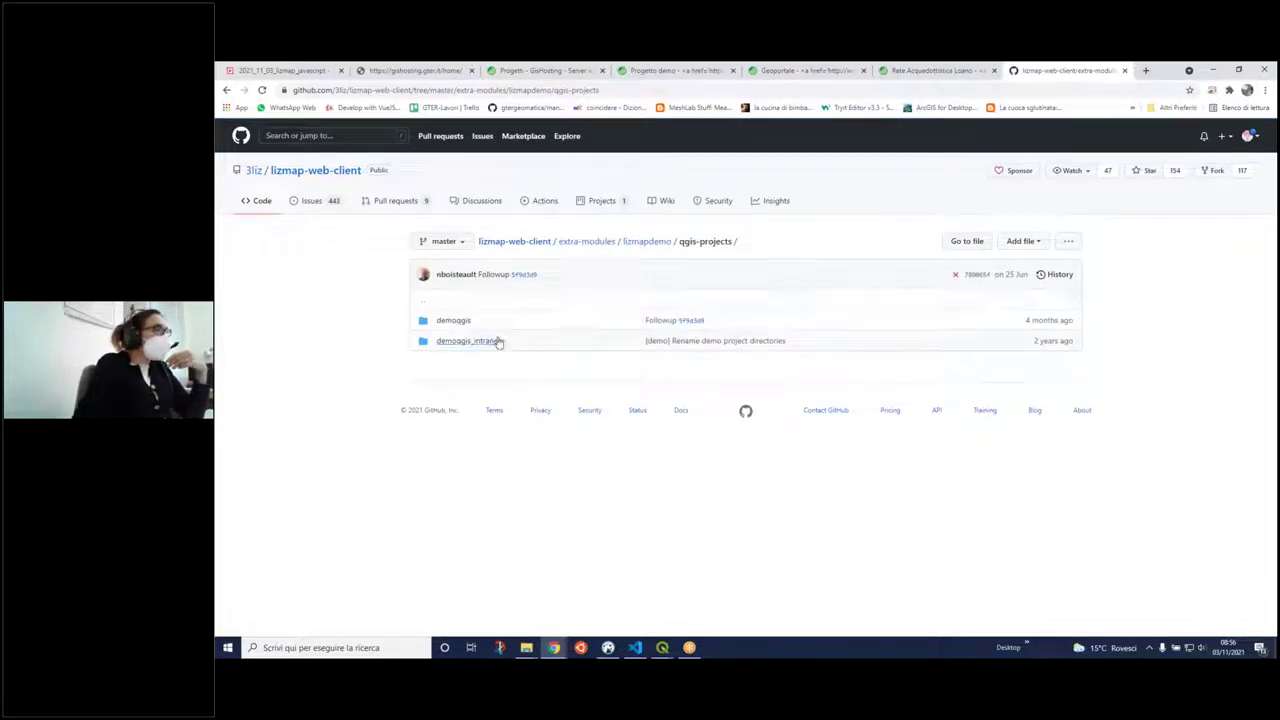
{"action": "left_click", "coordinate": [466, 324]}
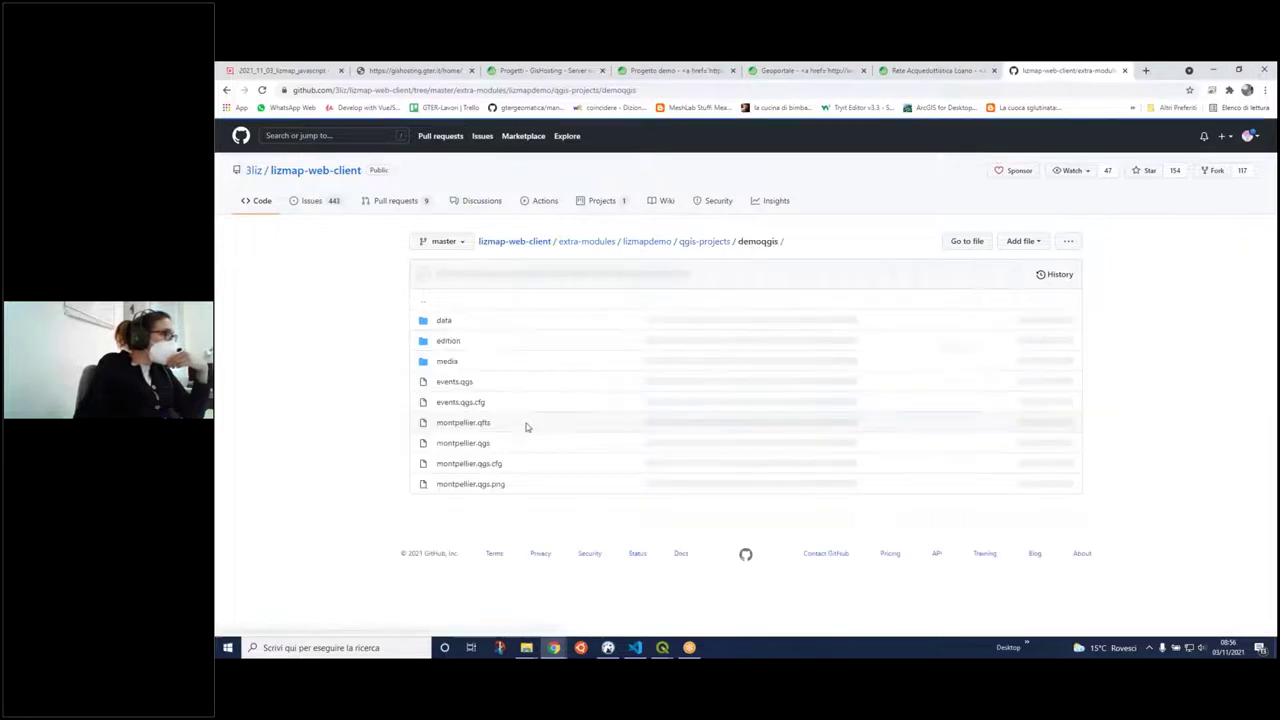
{"action": "left_click", "coordinate": [464, 360]}
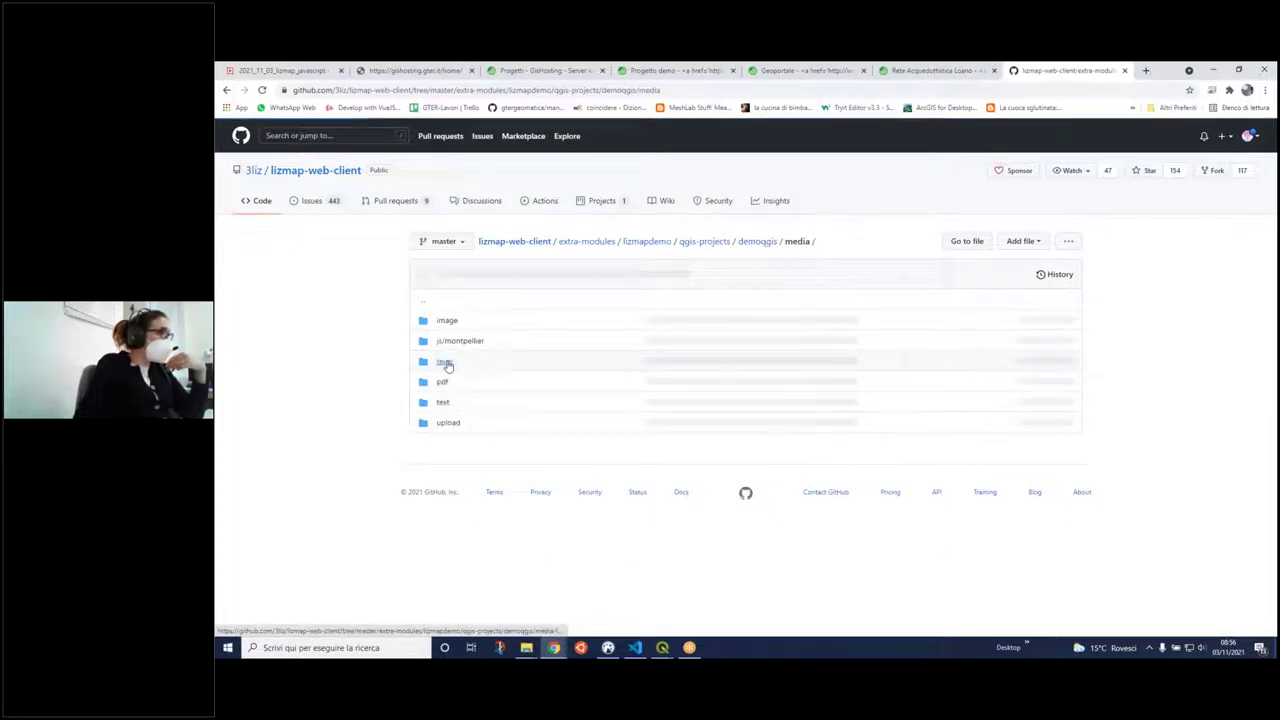
{"action": "left_click", "coordinate": [468, 344]}
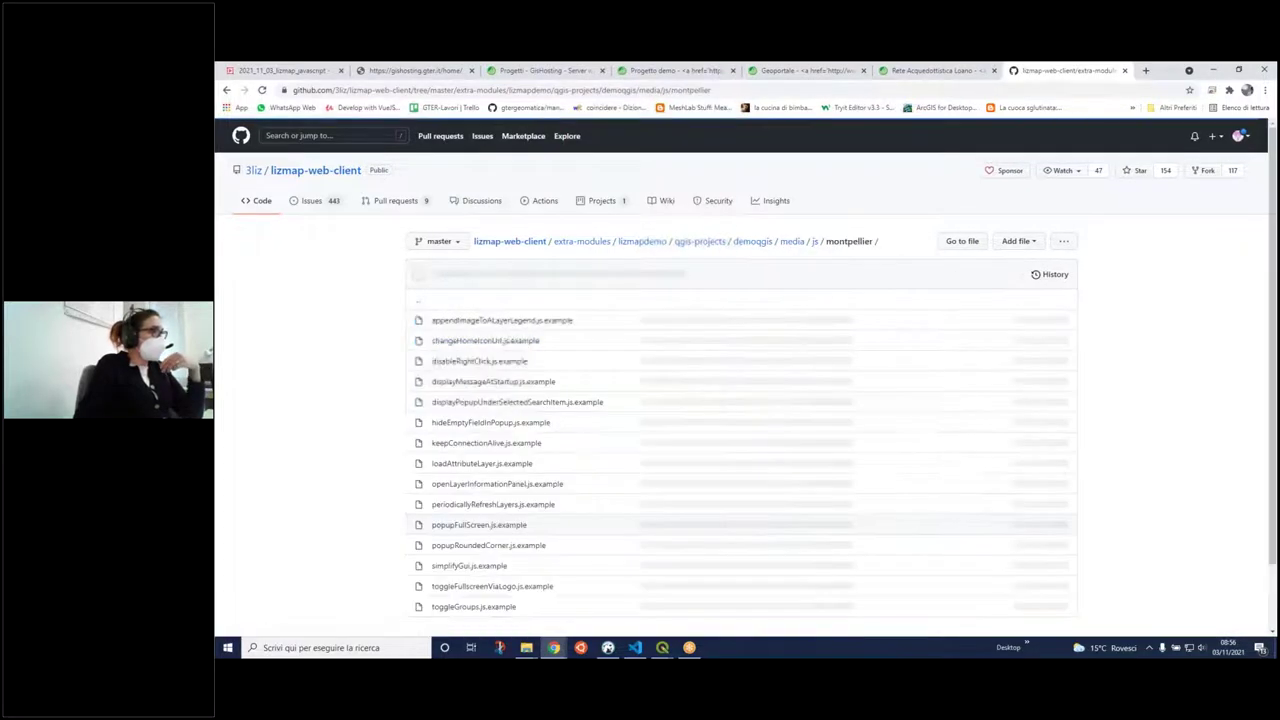
{"action": "scroll", "coordinate": [490, 349], "scroll_direction": "down", "scroll_amount": 1}
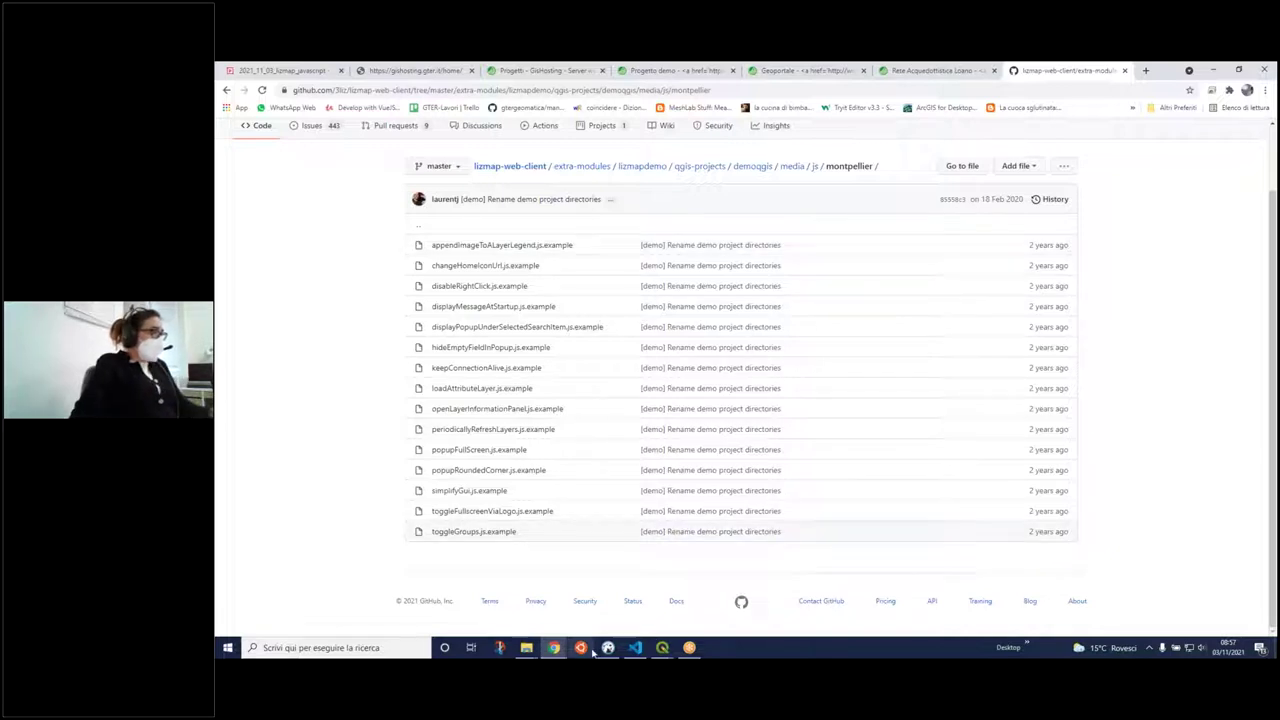
- Switch to File Explorer and copy add_help_button.js from the EstateGIS_2021 script folder
{"action": "left_click", "coordinate": [527, 648]}
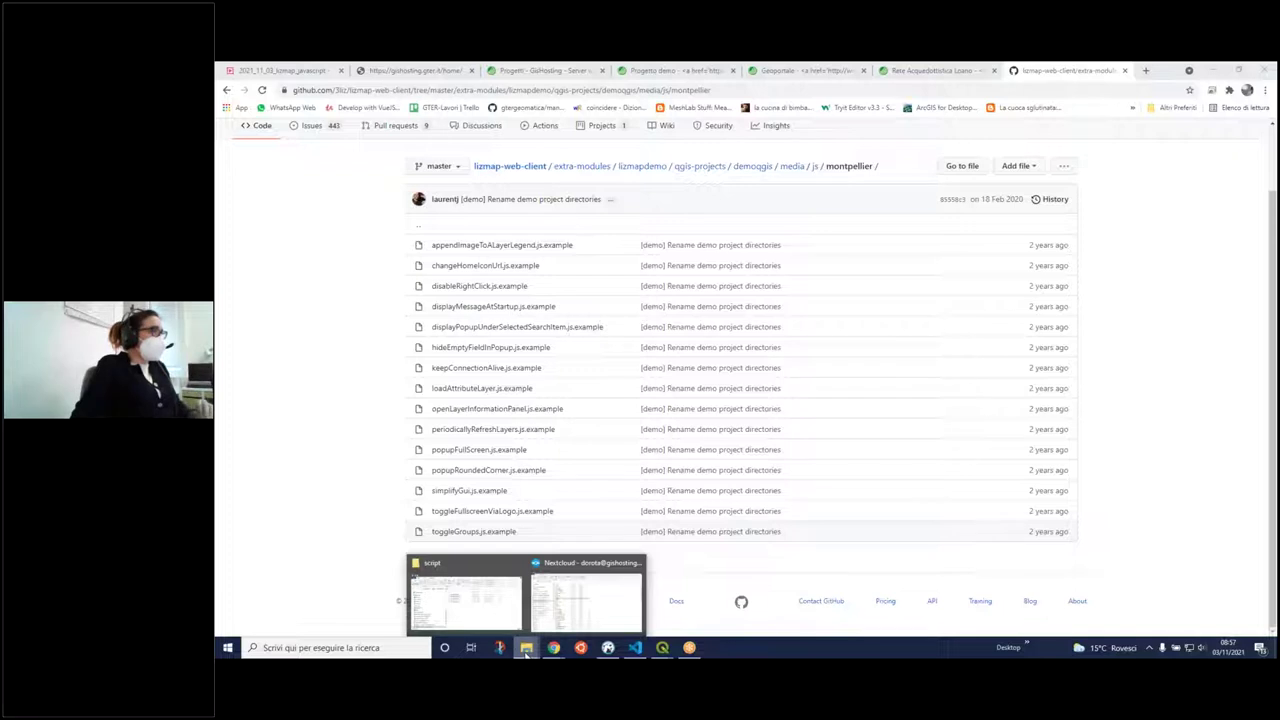
{"action": "left_click", "coordinate": [270, 278]}
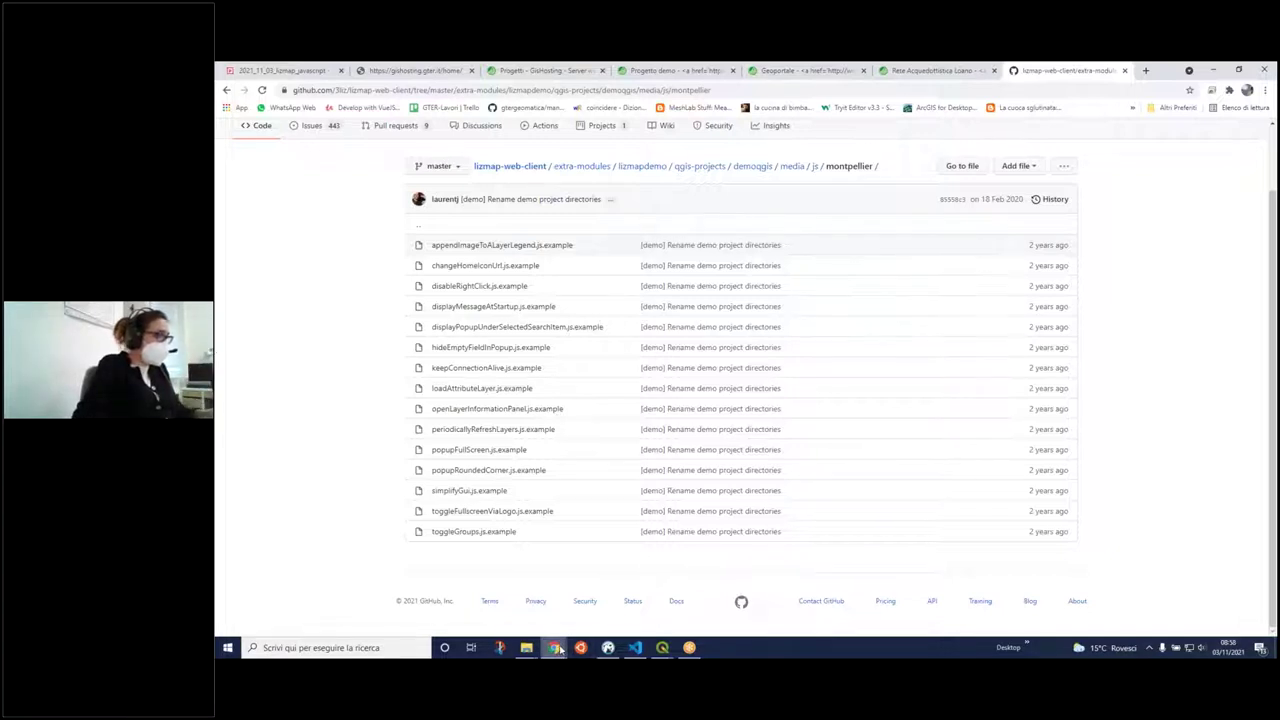
{"action": "mouse_move", "coordinate": [559, 649]}
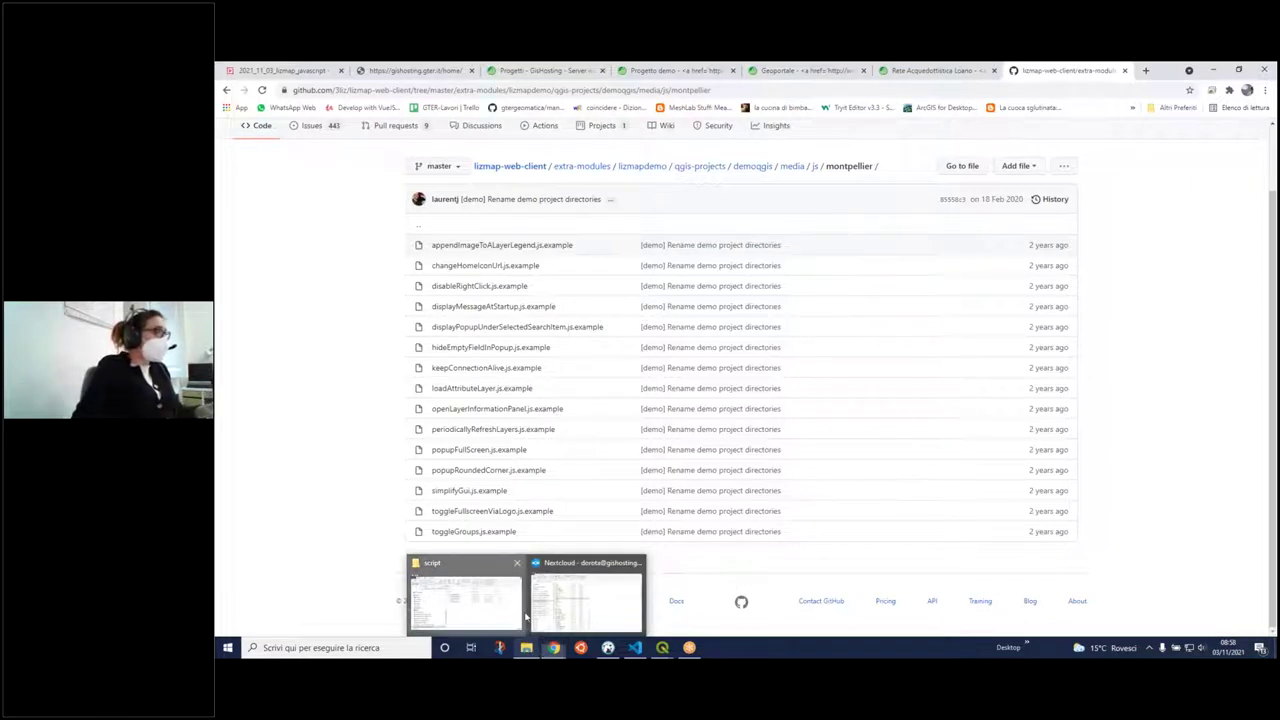
{"action": "left_click", "coordinate": [505, 615]}
{"action": "left_click", "coordinate": [684, 302]}
{"action": "right_click", "coordinate": [676, 303]}
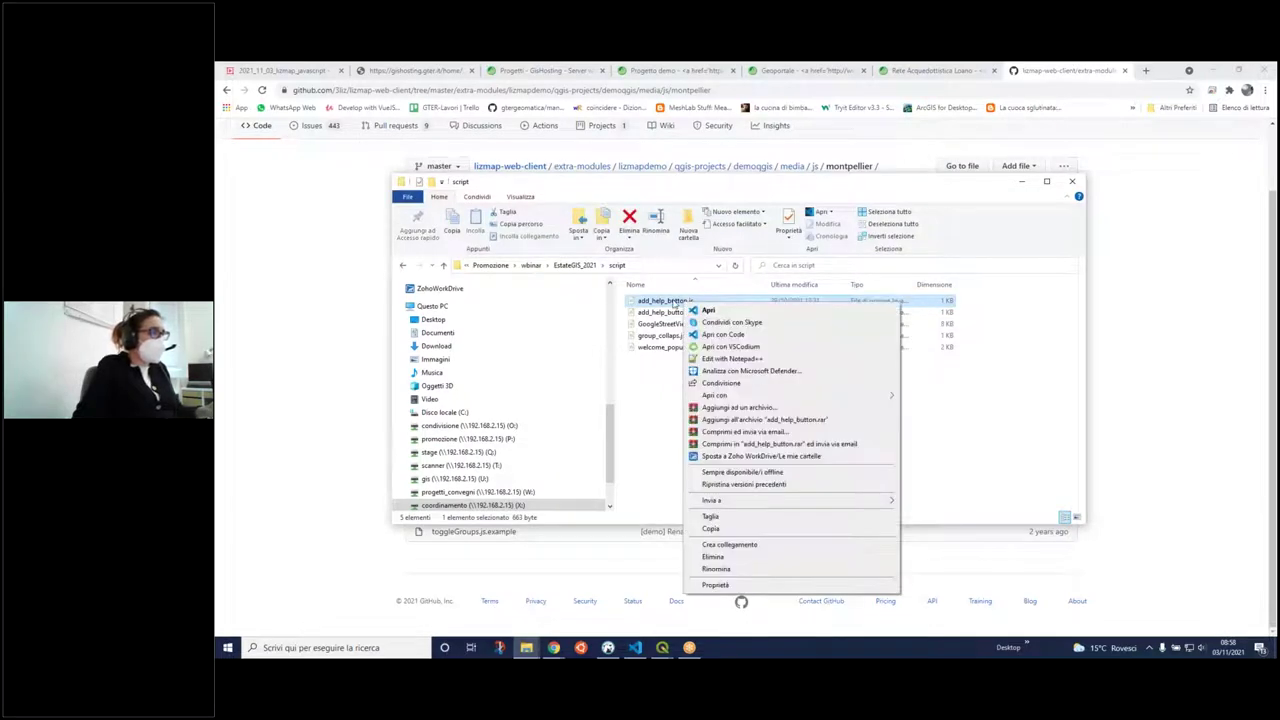
{"action": "left_click", "coordinate": [722, 531]}
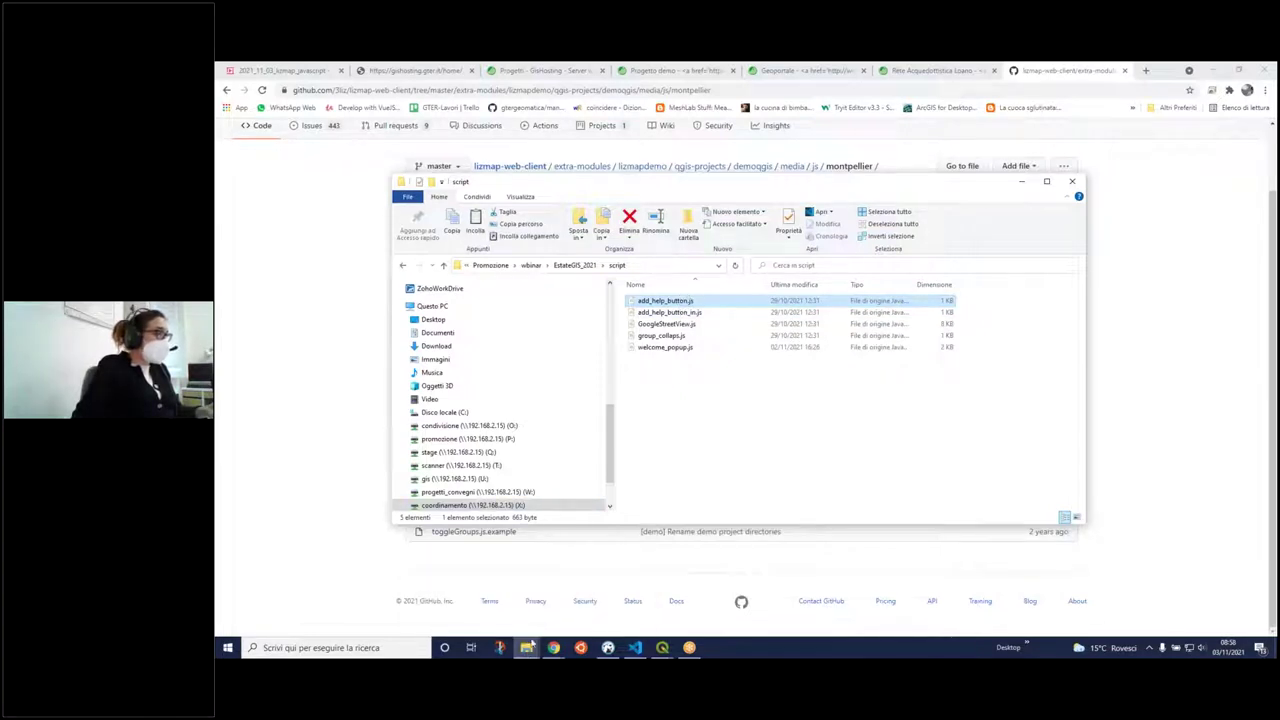
- Paste the copied script into the media/js/demo_progetto folder of the synced Nextcloud directory
{"action": "mouse_move", "coordinate": [526, 648]}
{"action": "left_click", "coordinate": [590, 605]}
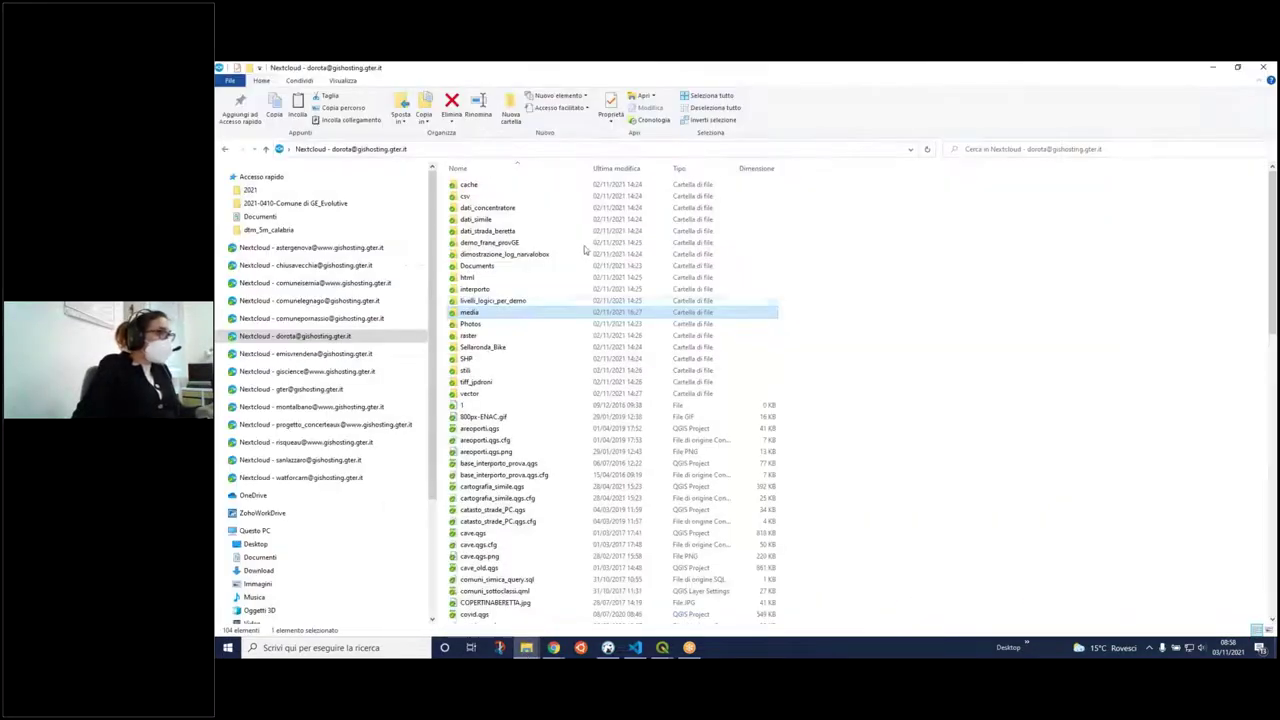
{"action": "double_click", "coordinate": [469, 312]}
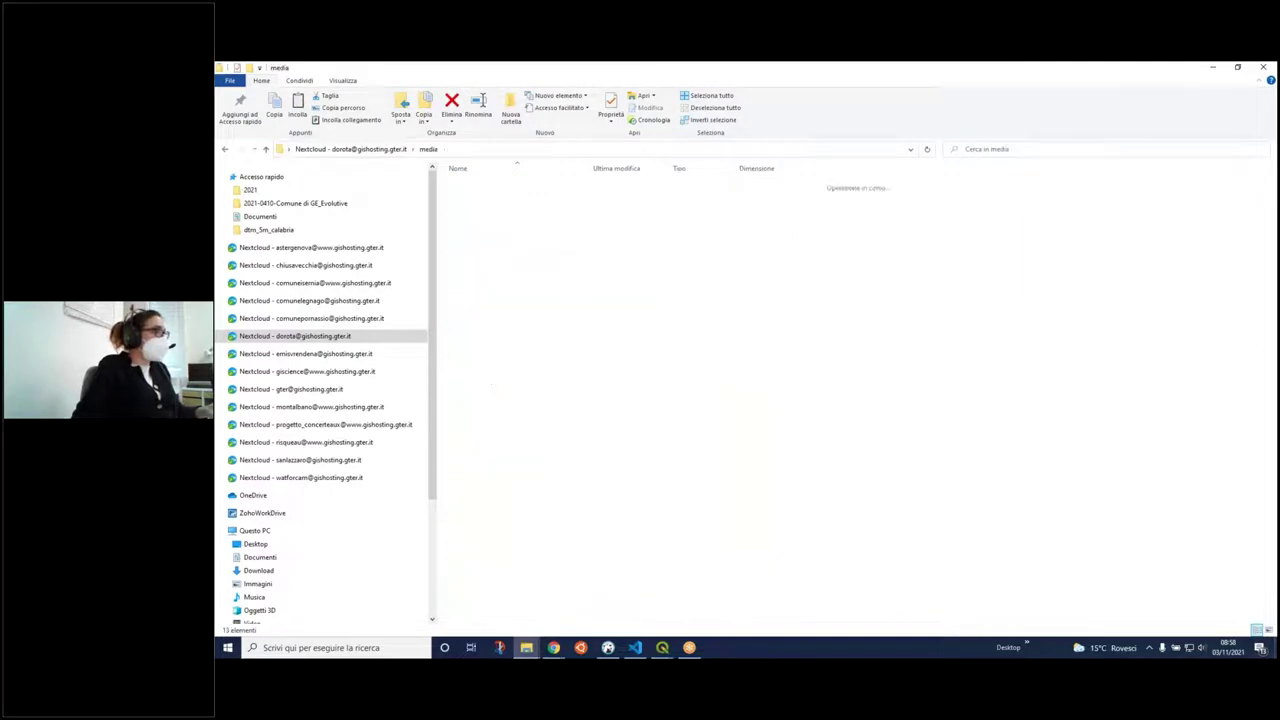
{"action": "left_click", "coordinate": [470, 233]}
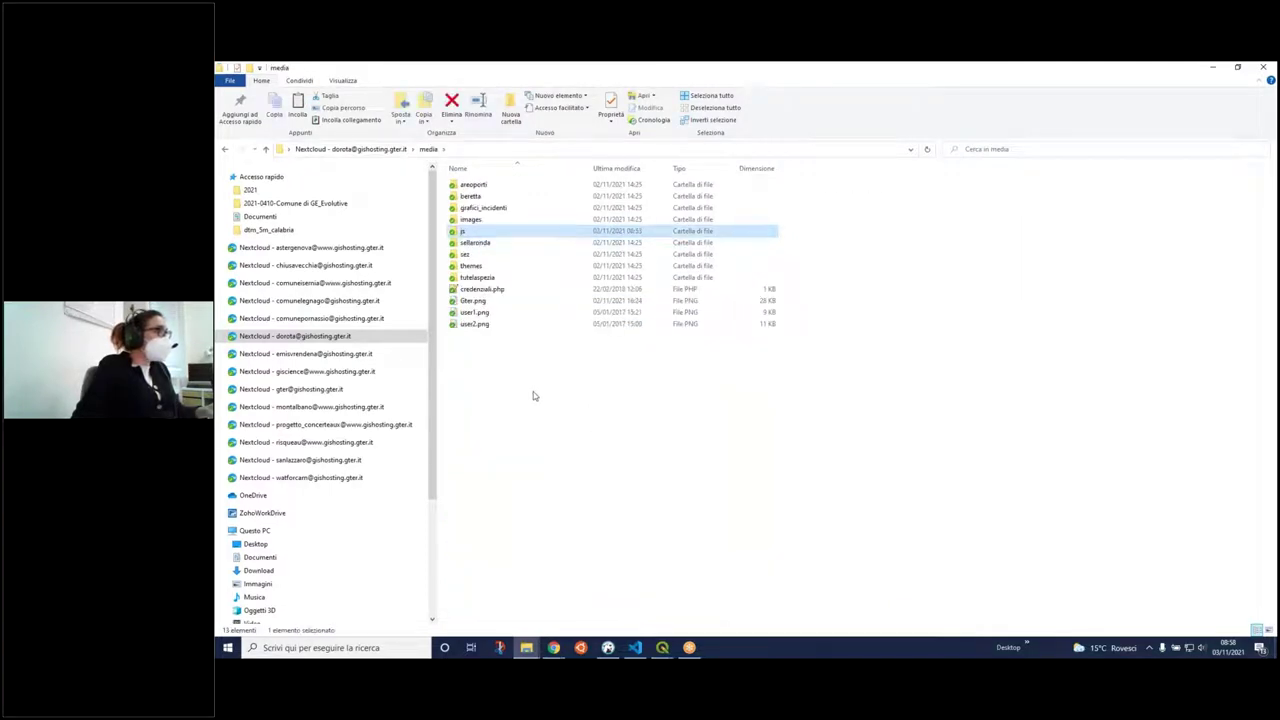
{"action": "key", "text": "Return"}
{"action": "left_click", "coordinate": [489, 221]}
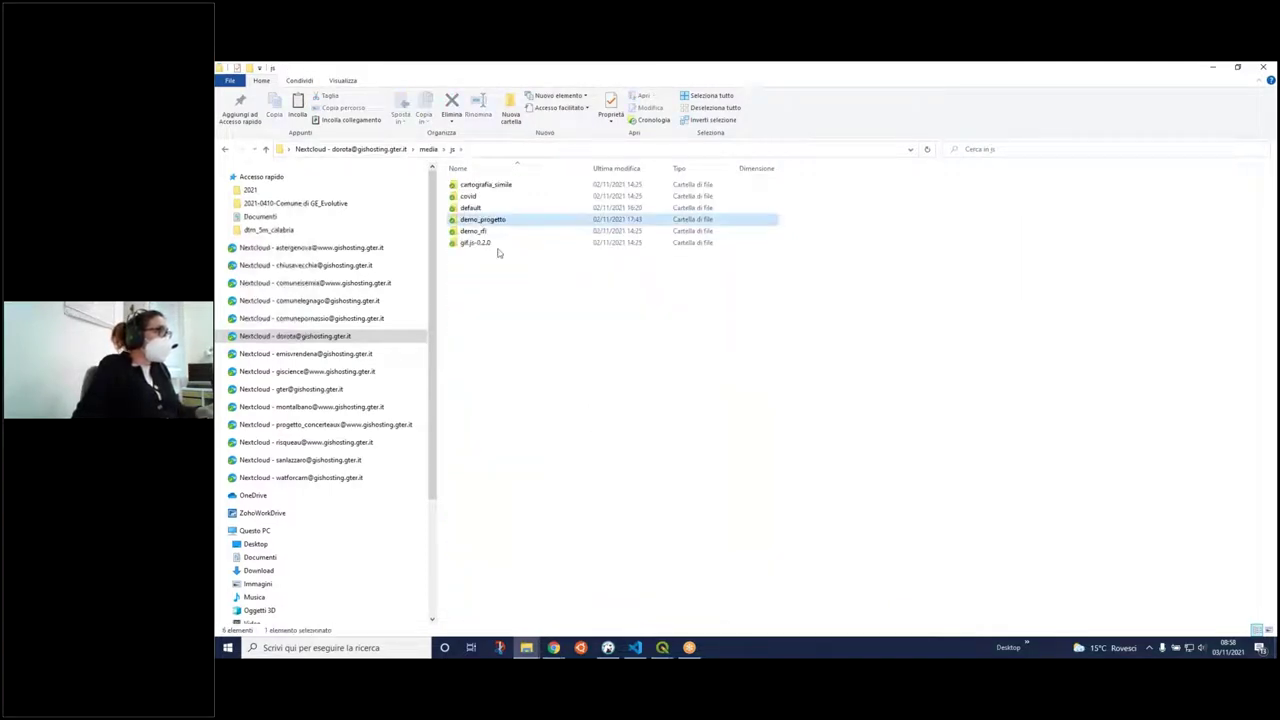
{"action": "key", "text": "Return"}
{"action": "right_click", "coordinate": [502, 221]}
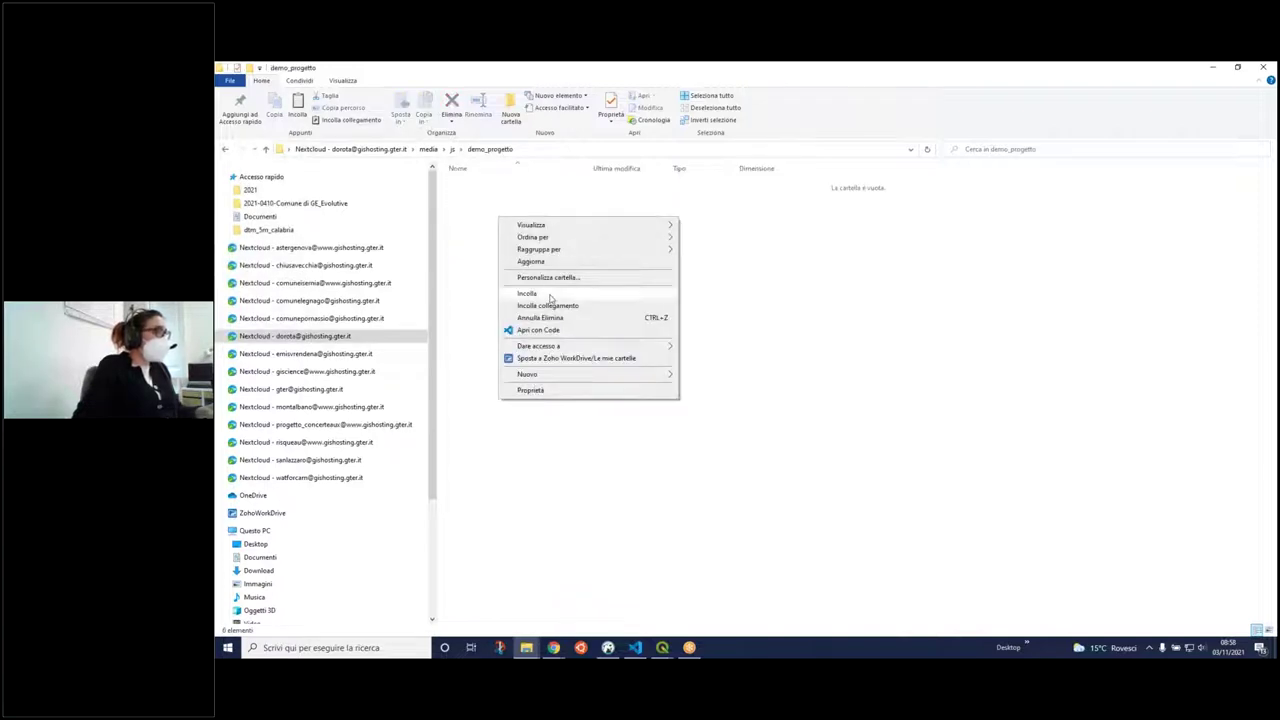
{"action": "left_click", "coordinate": [549, 294]}
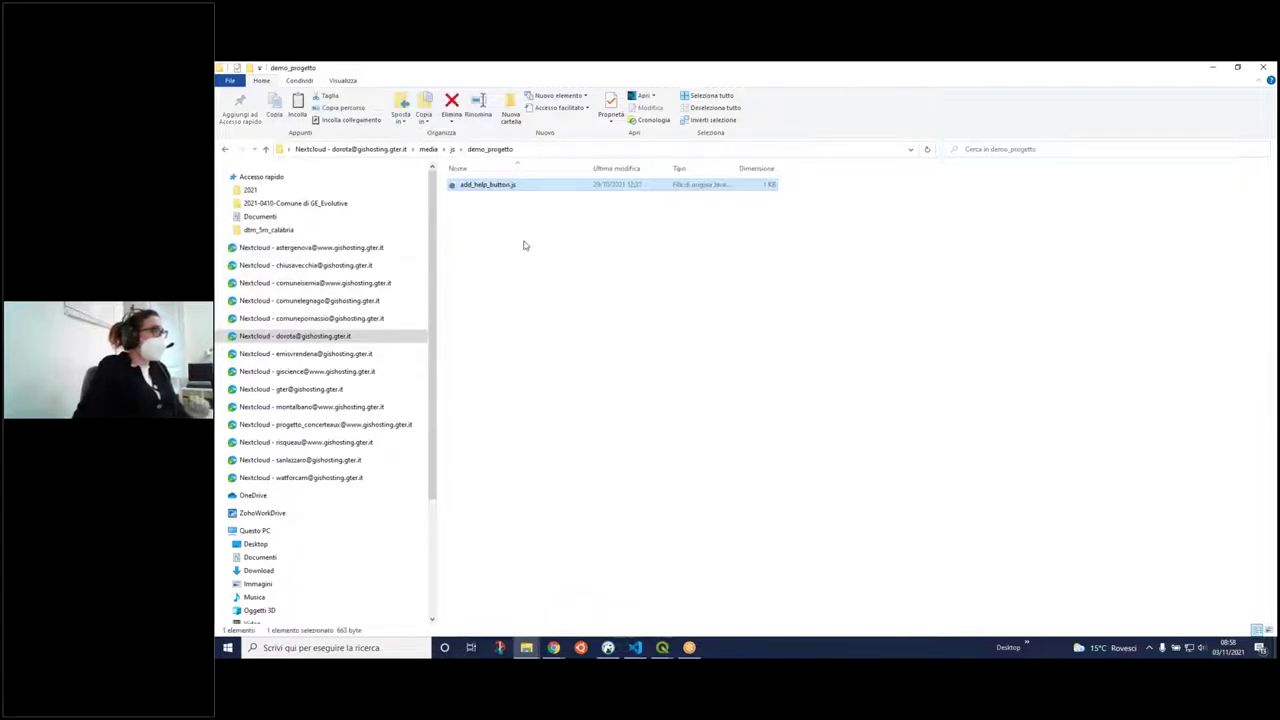
- Open the pasted add_help_button.js in Notepad++ and highlight its entire code for review
{"action": "right_click", "coordinate": [477, 189]}
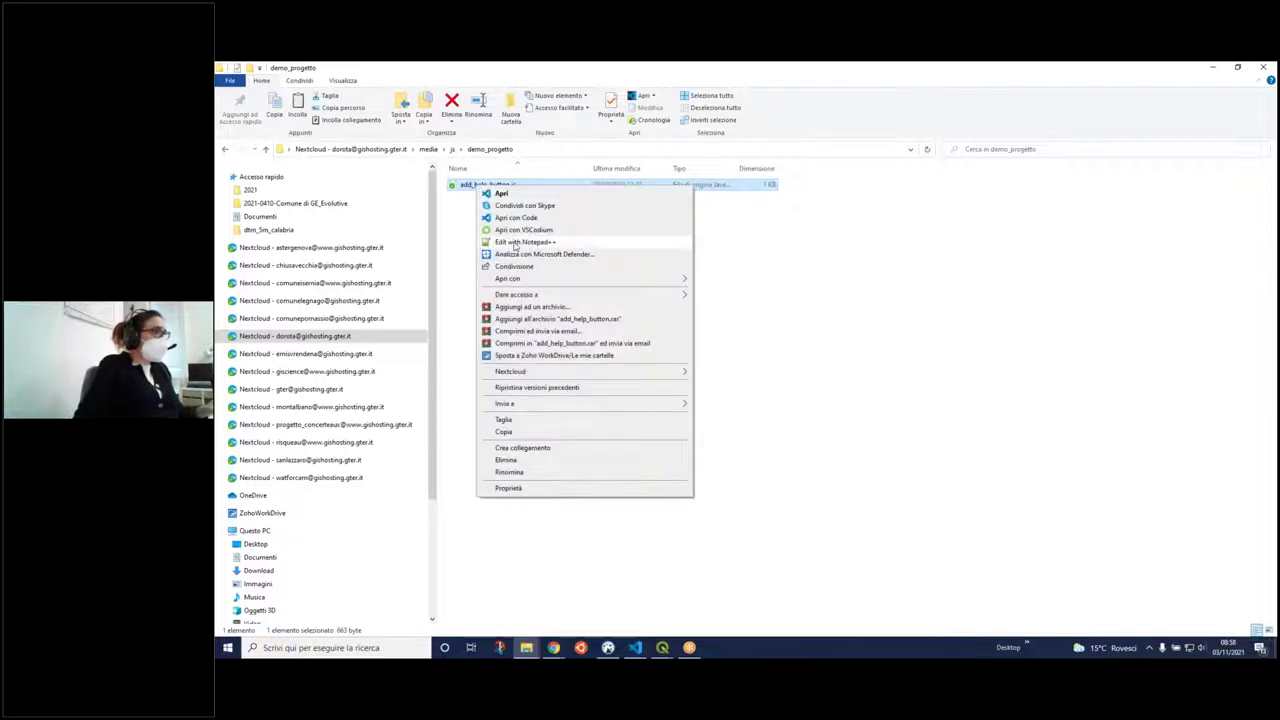
{"action": "left_click", "coordinate": [516, 243]}
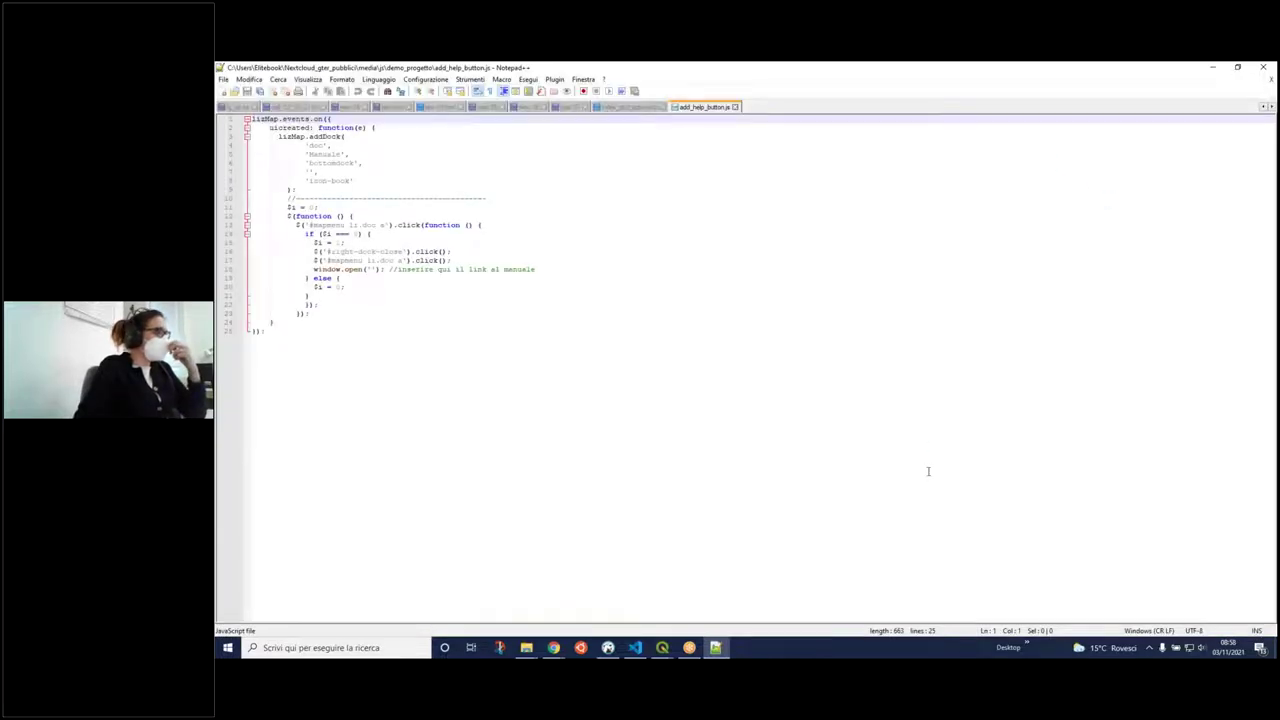
{"action": "left_click", "coordinate": [266, 331]}
{"action": "left_click_drag", "start_coordinate": [263, 320], "coordinate": [220, 118]}
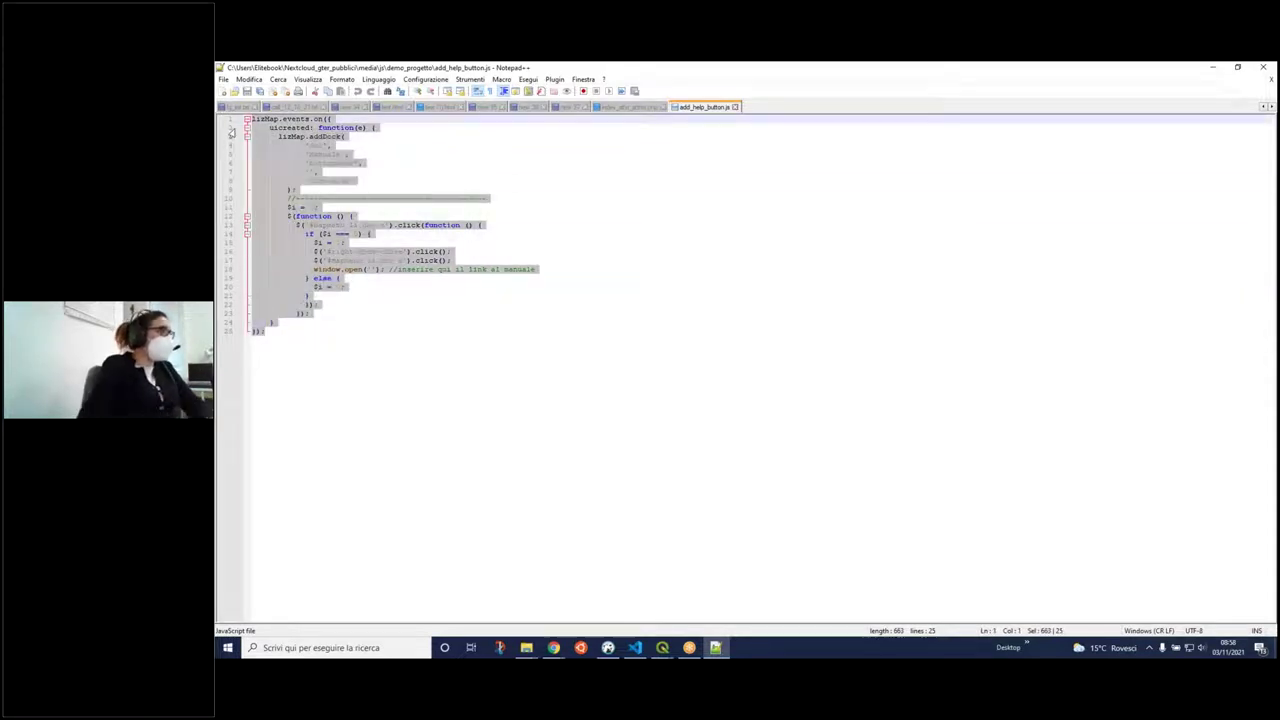
{"action": "left_click", "coordinate": [501, 250]}
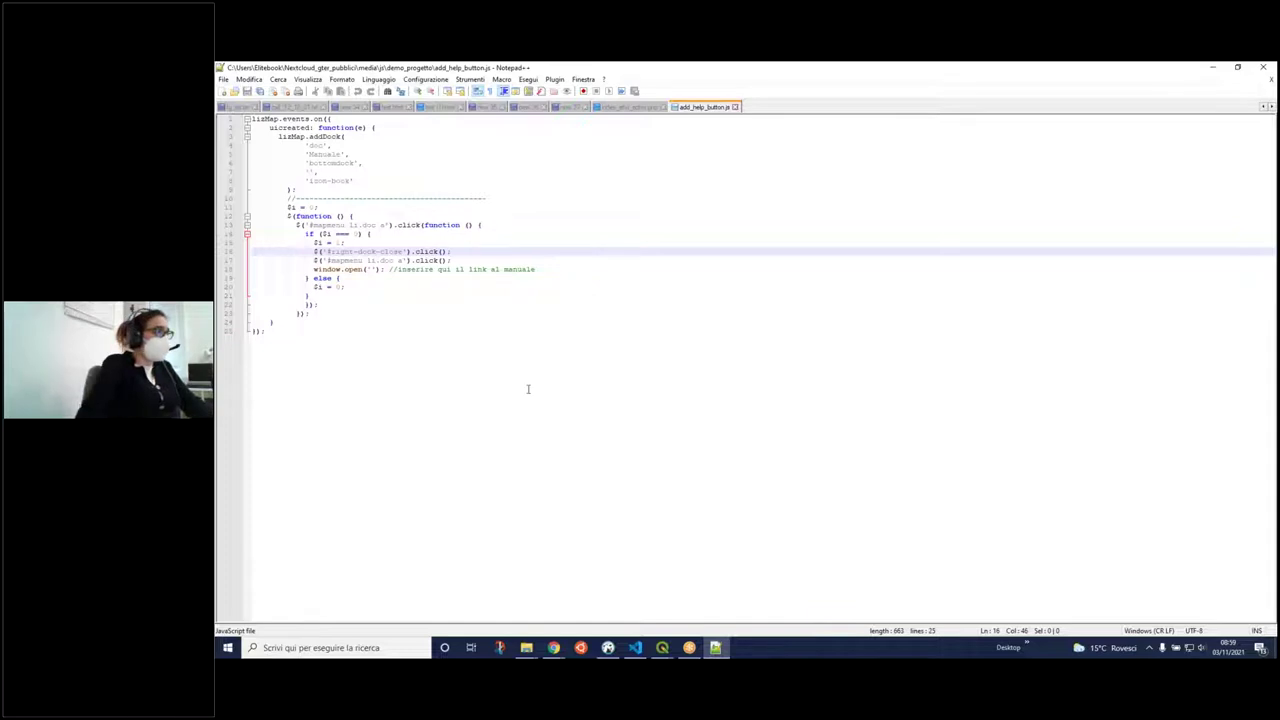
- Switch to Chrome to view the Progetto demo map and its side toolbar, and return to the script in Notepad++
{"action": "left_click", "coordinate": [554, 648]}
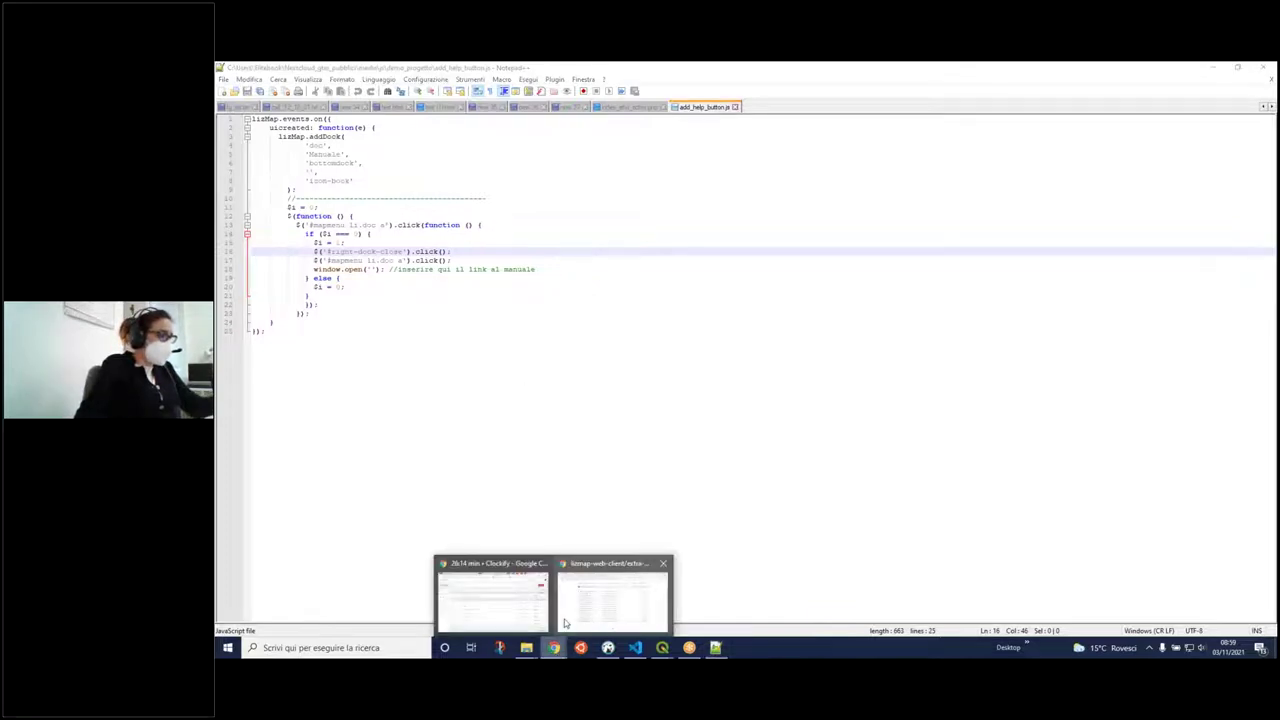
{"action": "left_click", "coordinate": [567, 612]}
{"action": "left_click", "coordinate": [530, 72]}
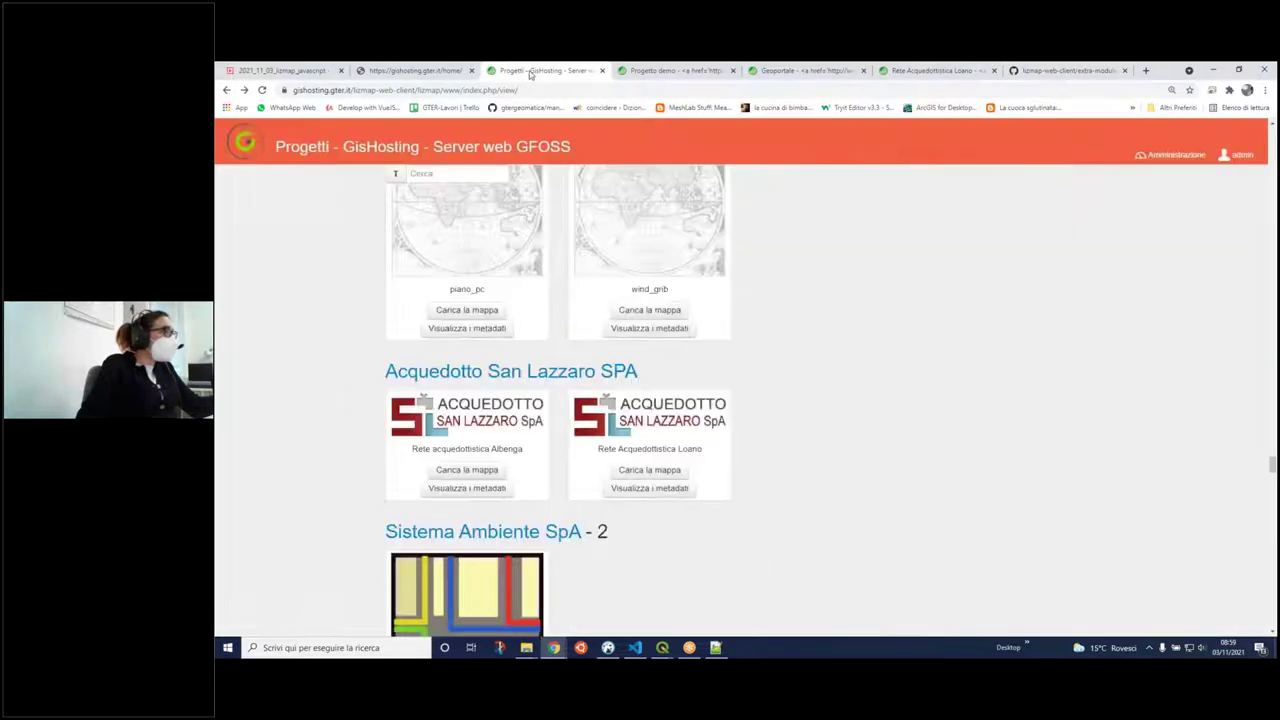
{"action": "left_click", "coordinate": [643, 72]}
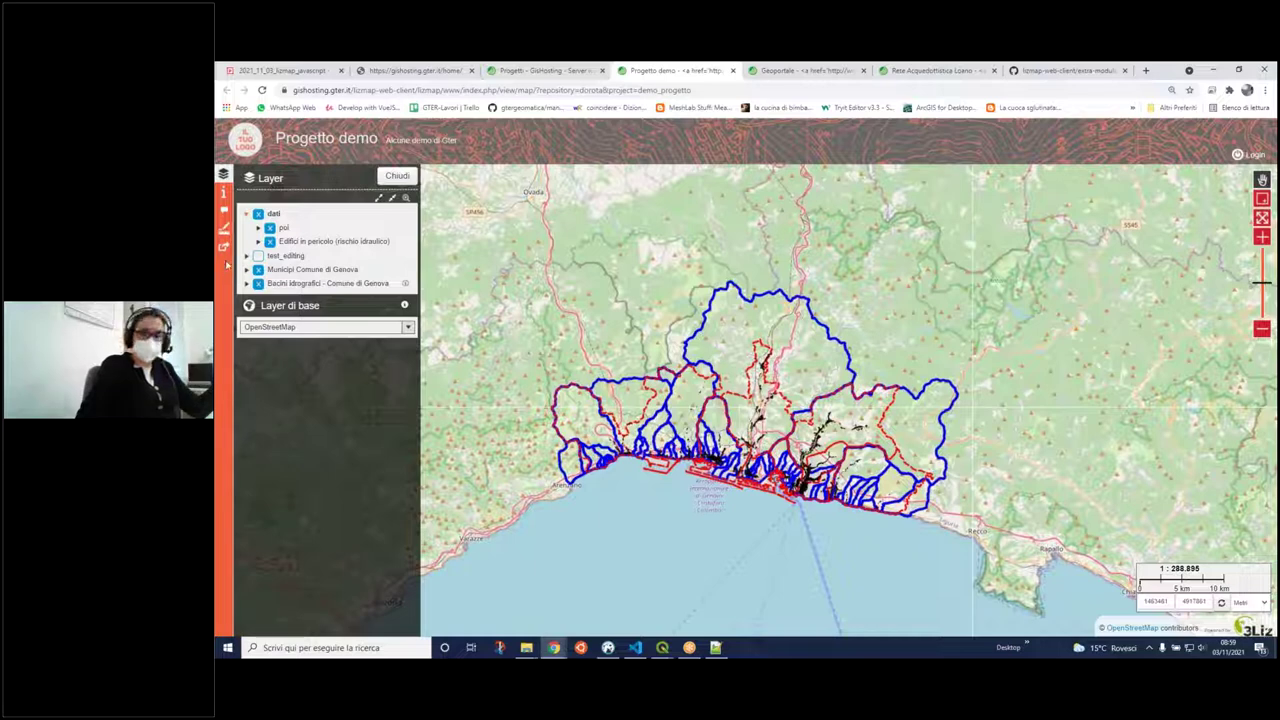
{"action": "left_click", "coordinate": [716, 647]}
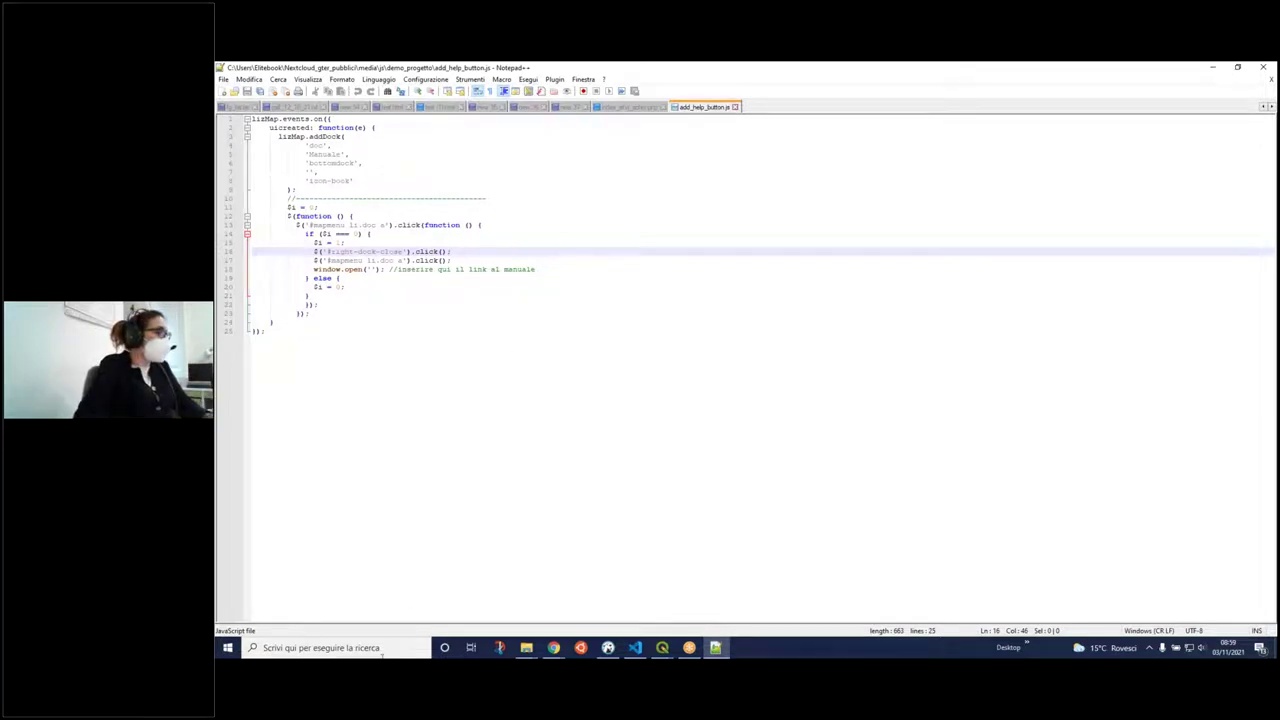
- Copy the GisHosting home page address, gishosting.gter.it/home/, in Chrome and return to the Progetto demo map
{"action": "left_click", "coordinate": [553, 648]}
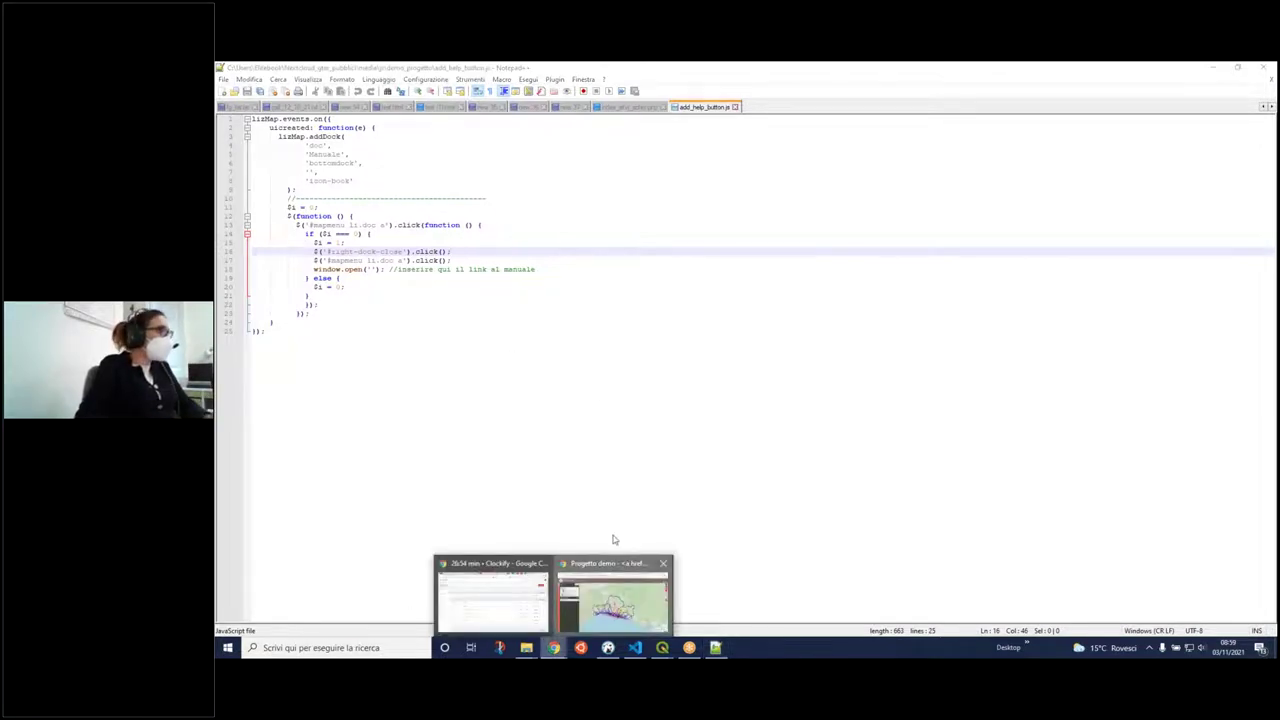
{"action": "left_click", "coordinate": [612, 600]}
{"action": "left_click", "coordinate": [386, 71]}
{"action": "left_click", "coordinate": [422, 91]}
{"action": "key", "text": "ctrl+c"}
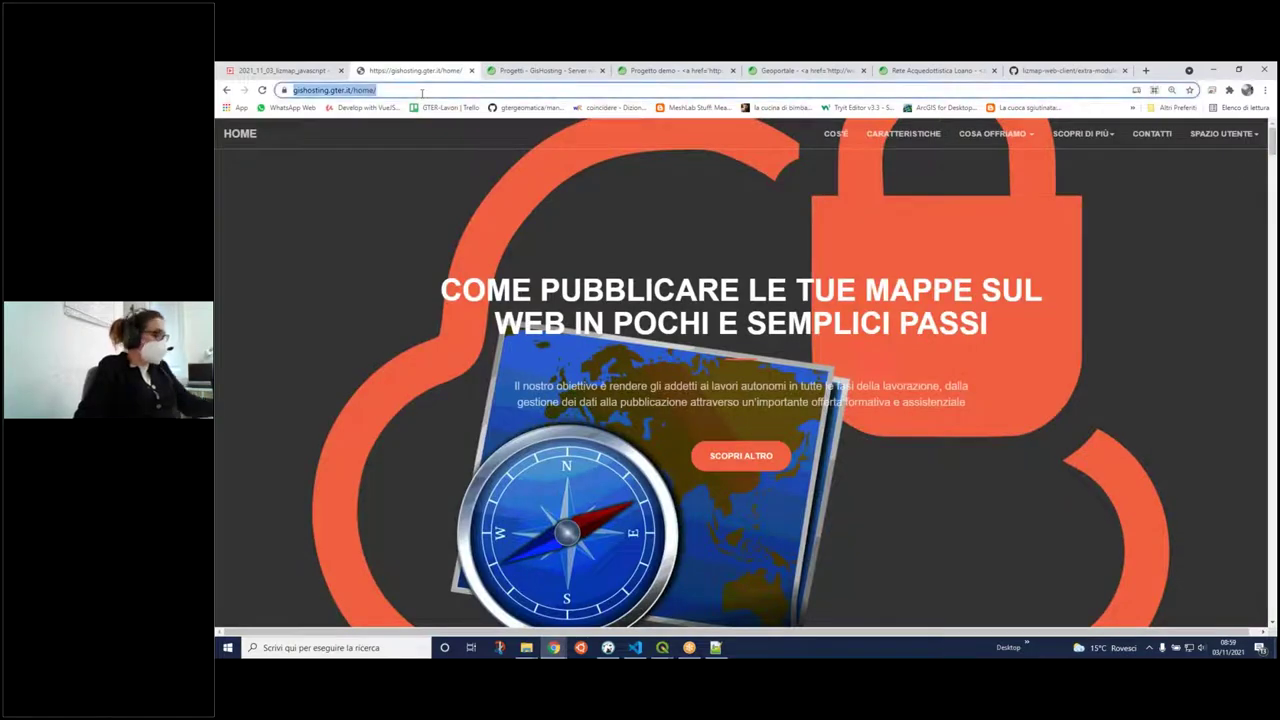
{"action": "left_click", "coordinate": [658, 72]}
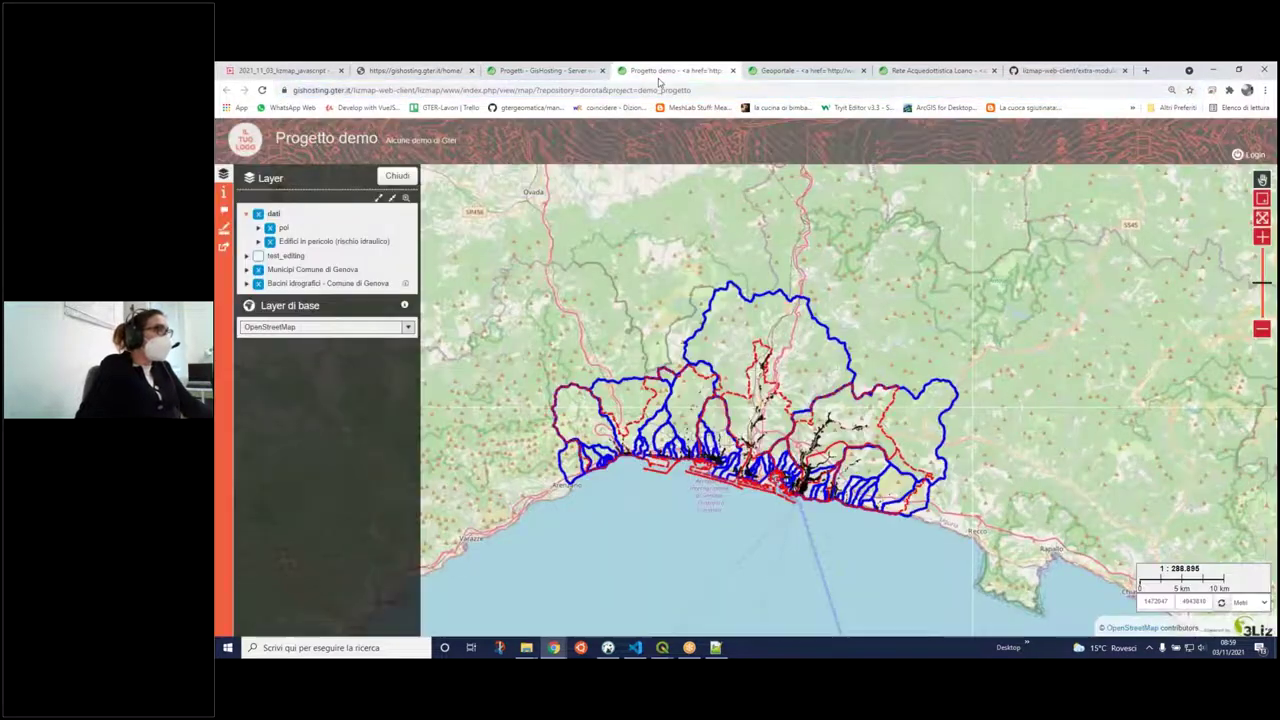
{"action": "left_click", "coordinate": [716, 647]}
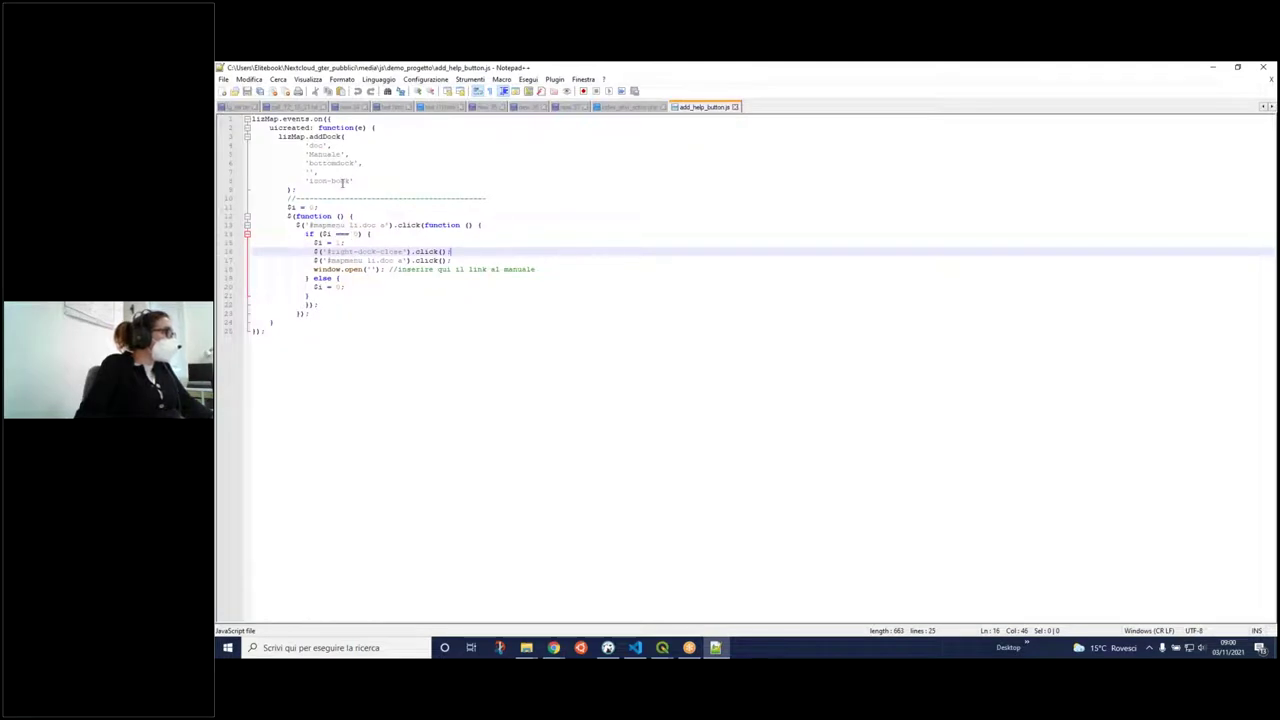
{"action": "left_click", "coordinate": [369, 270]}
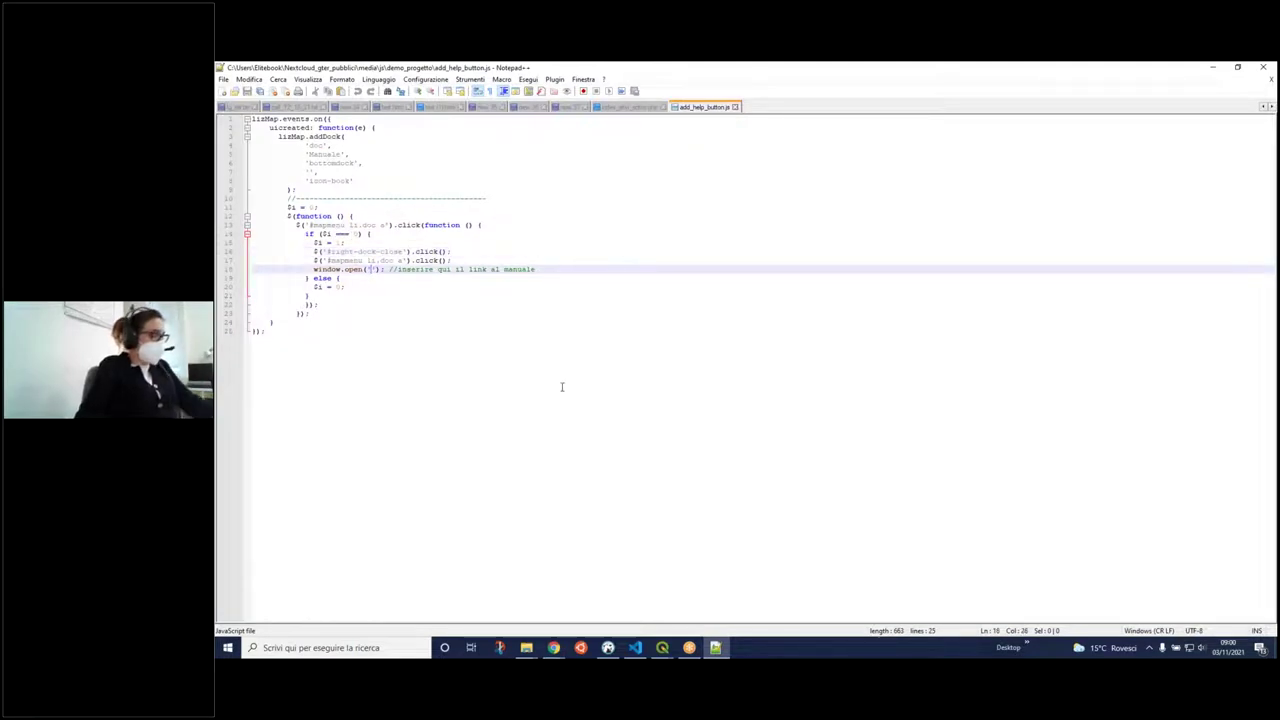
{"action": "type", "text": "https://gisbosteng.gter.it/home/"}
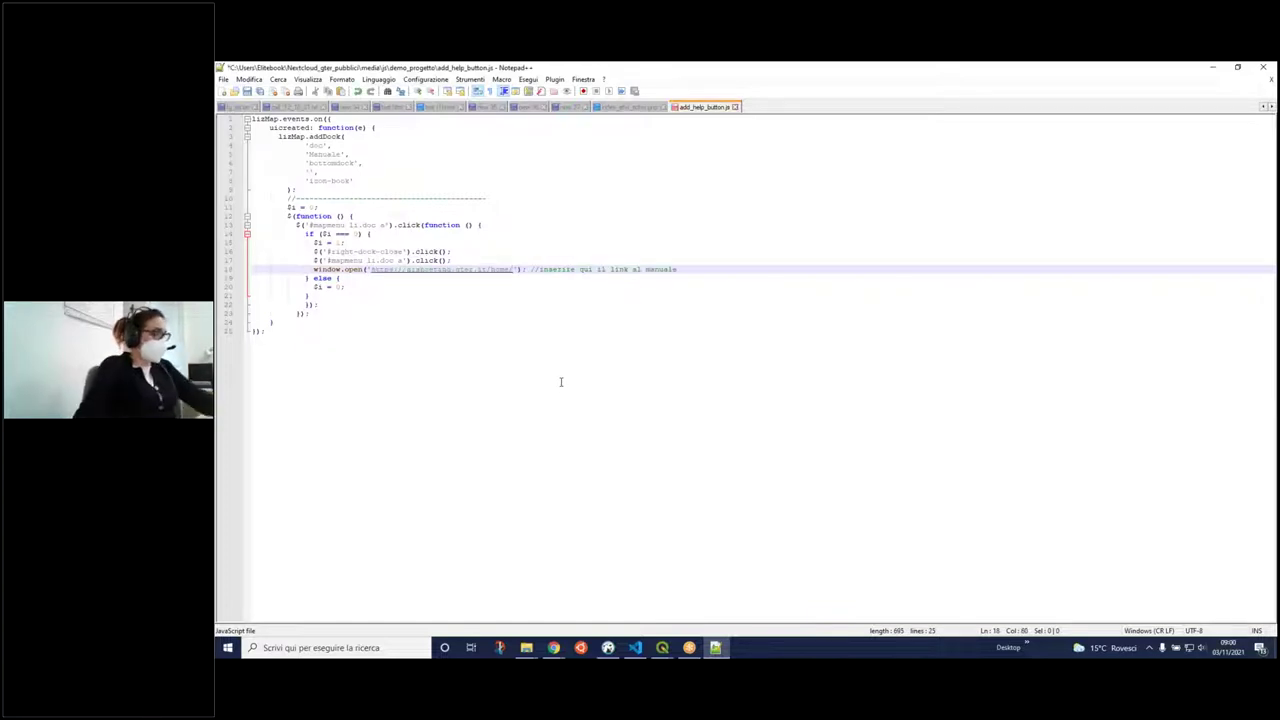
{"action": "key", "text": "ctrl+s"}
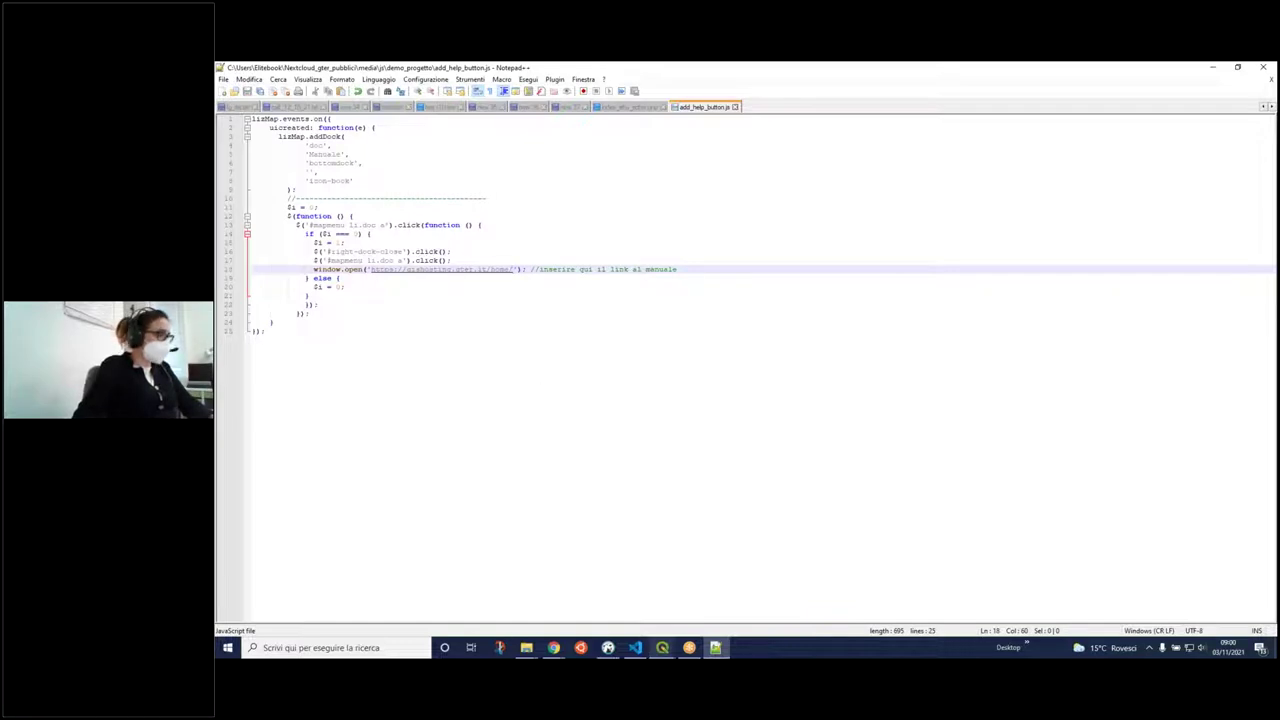
- Reload the Progetto demo map in Chrome and test the Manuale button
{"action": "left_click", "coordinate": [554, 648]}
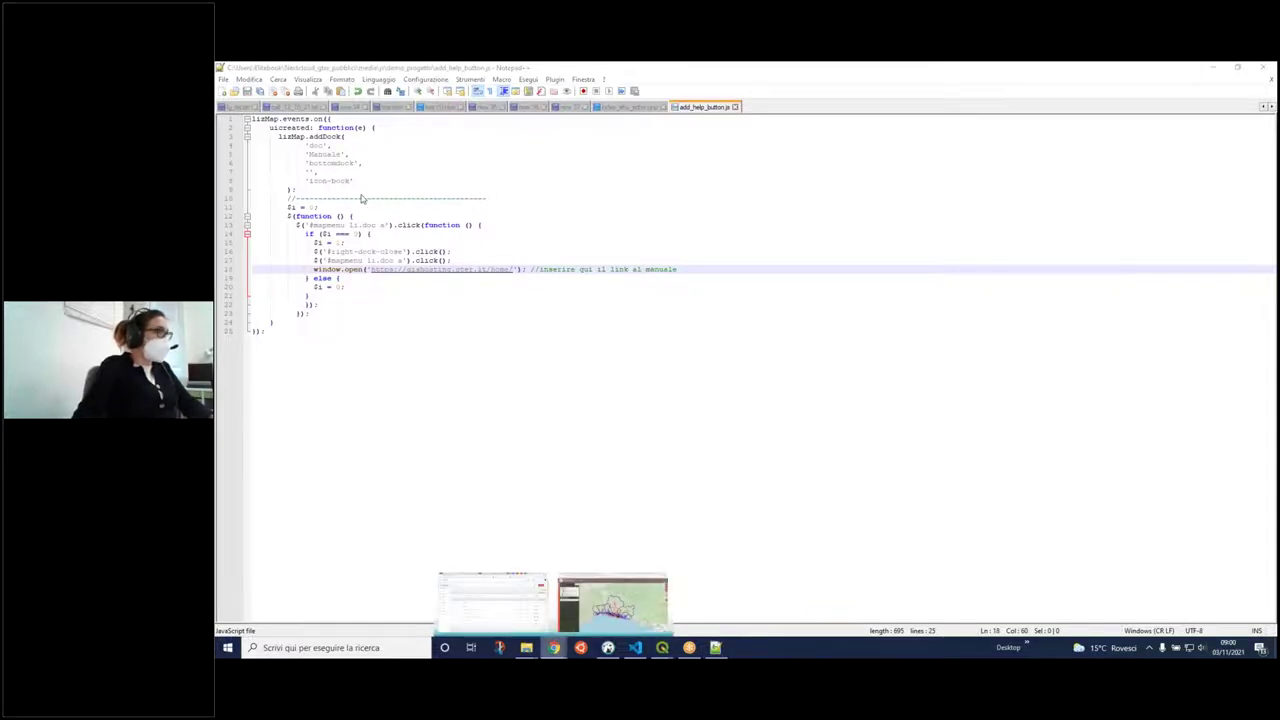
{"action": "left_click", "coordinate": [605, 612]}
{"action": "left_click", "coordinate": [263, 90]}
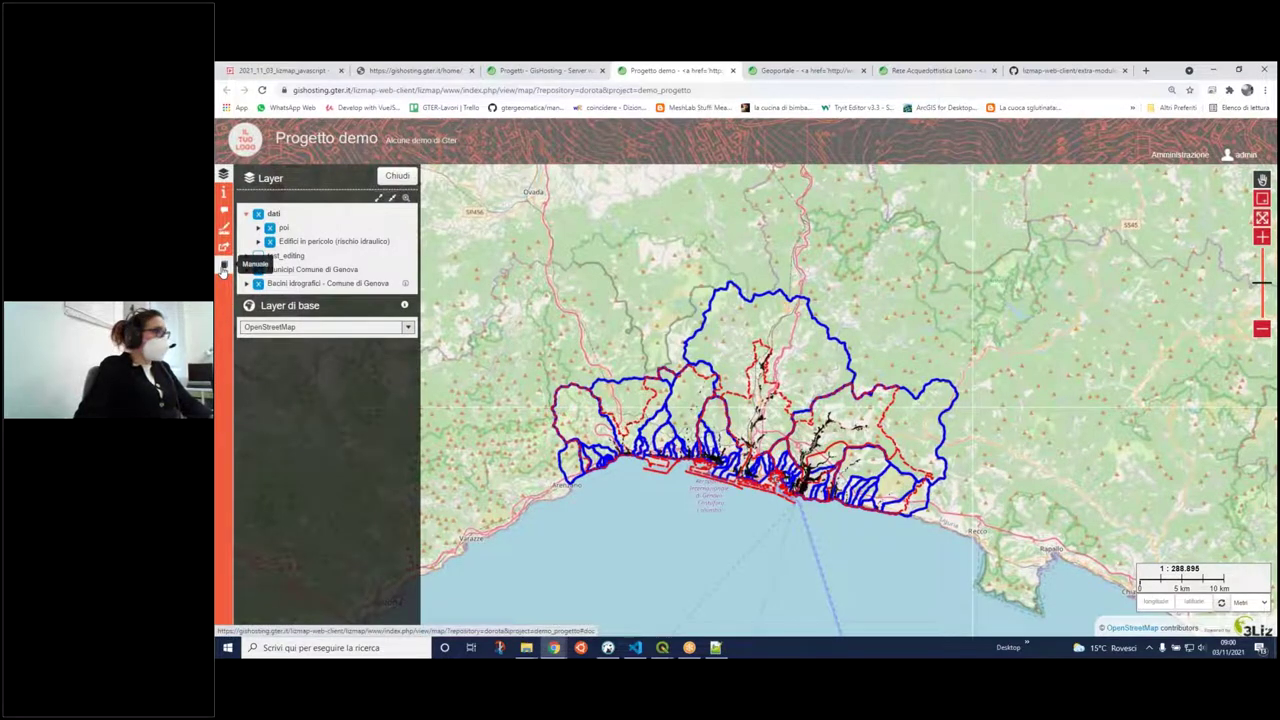
{"action": "left_click", "coordinate": [223, 267]}
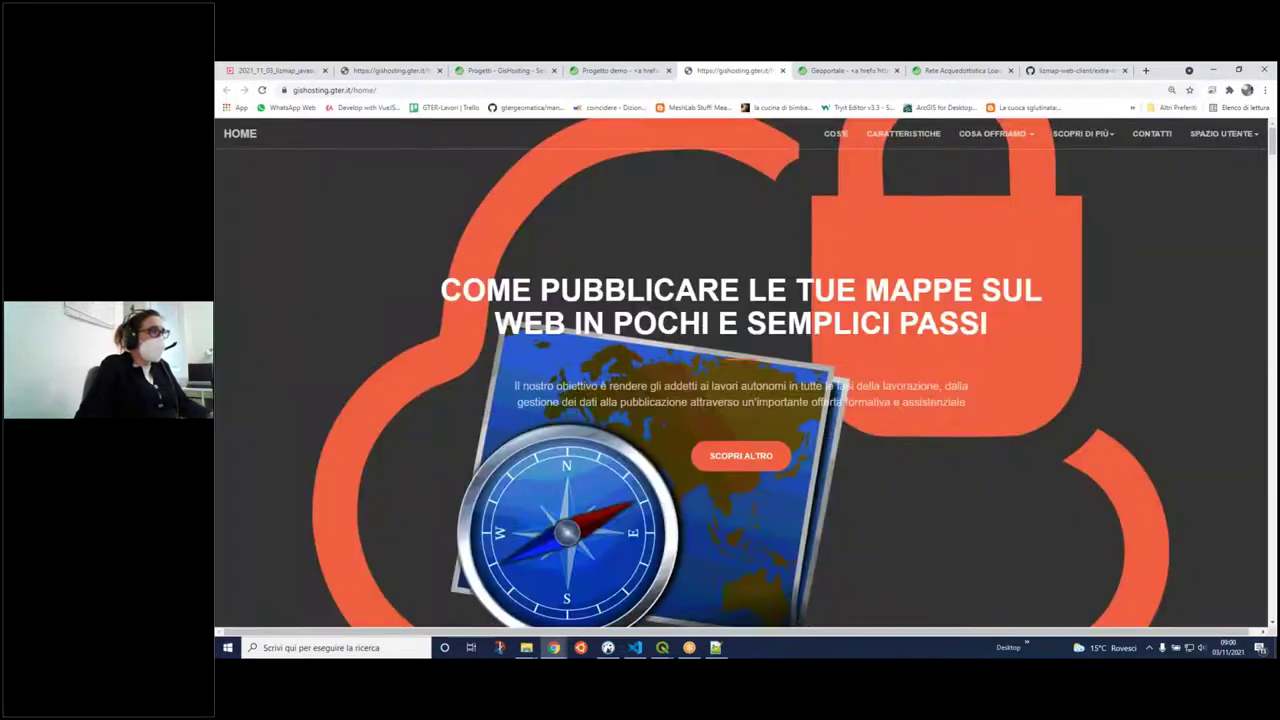
- Switch to File Explorer and copy add_help_button_in.js from the EstateGIS_2021 script folder
{"action": "key", "text": "alt+Tab"}
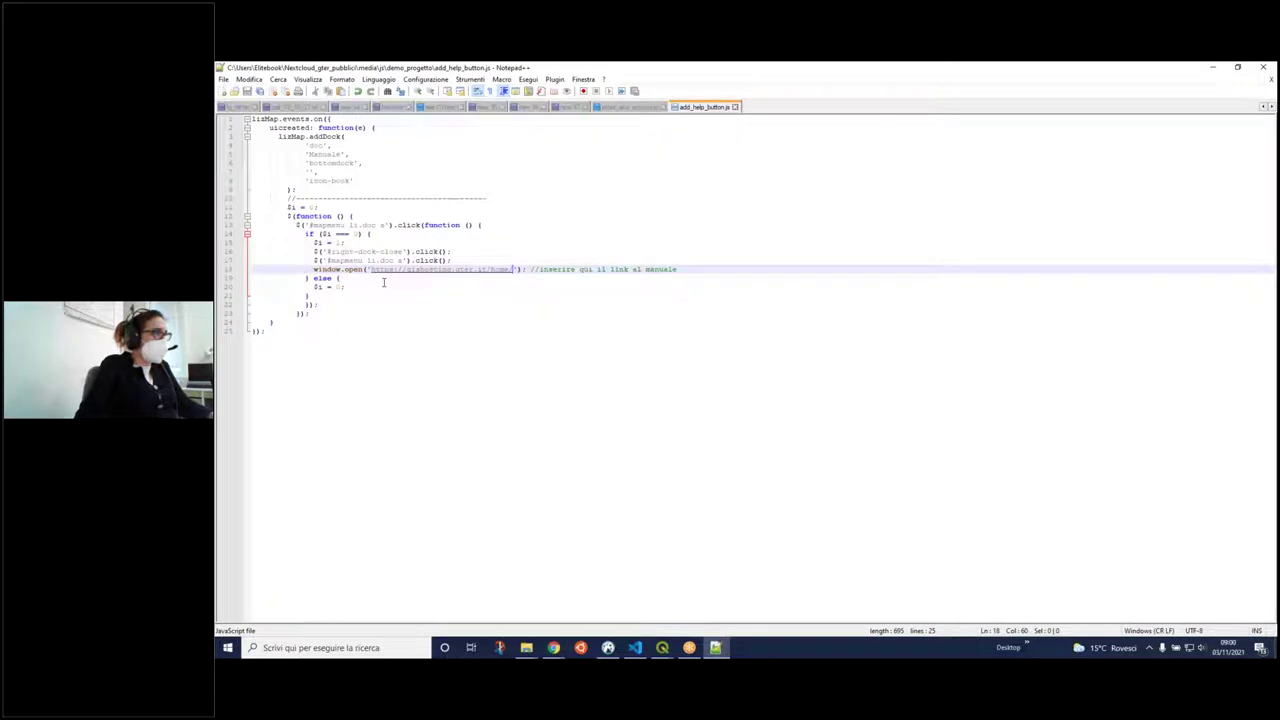
{"action": "key", "text": "ctrl+v"}
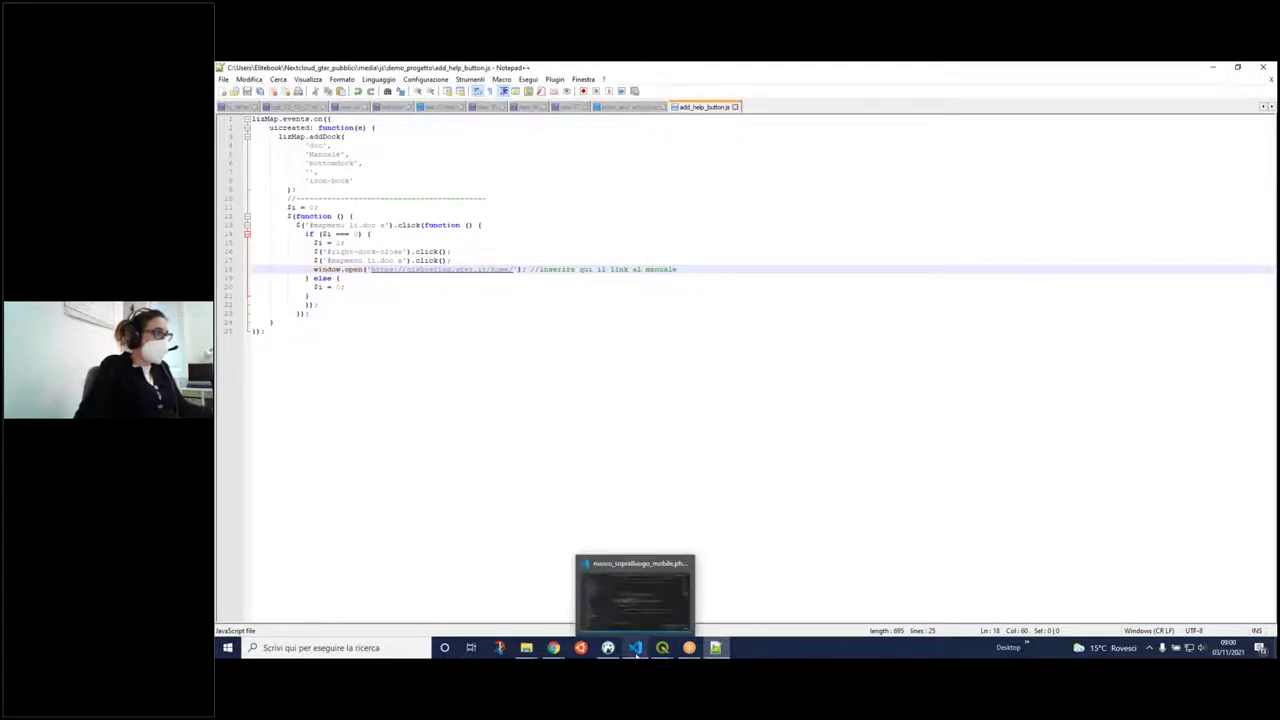
{"action": "left_click", "coordinate": [530, 650]}
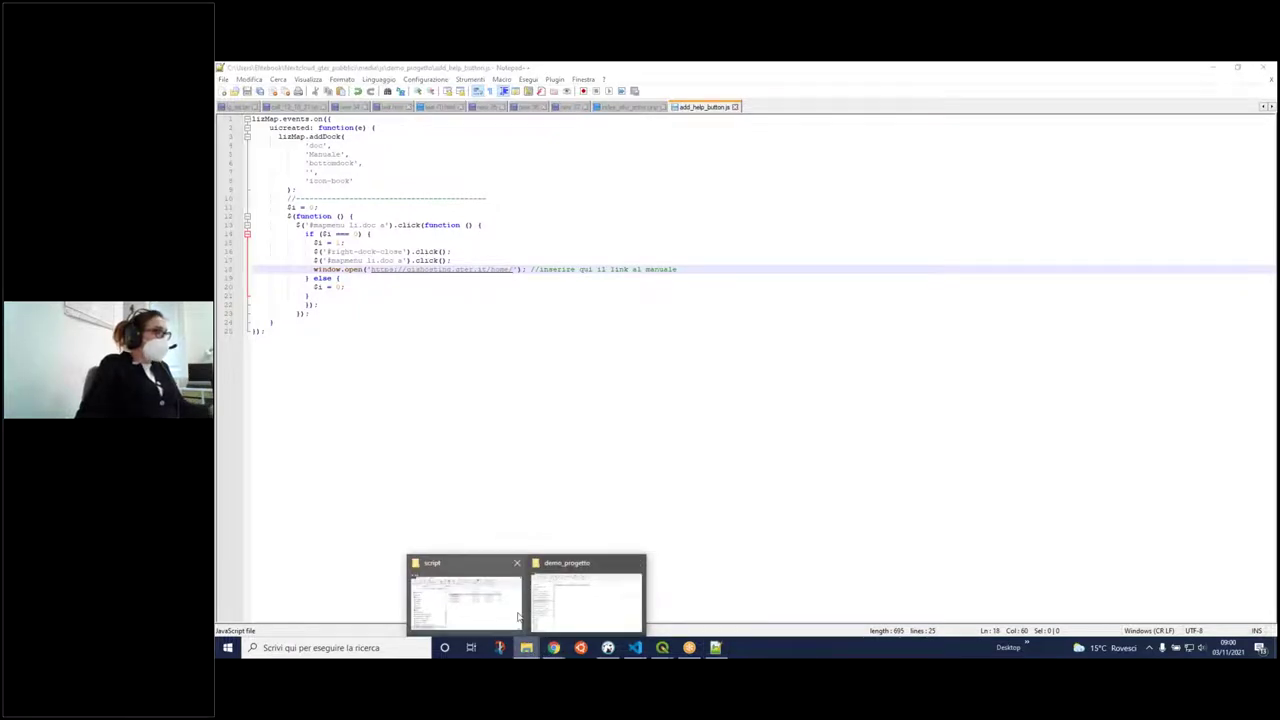
{"action": "left_click", "coordinate": [518, 617]}
{"action": "left_click", "coordinate": [694, 313]}
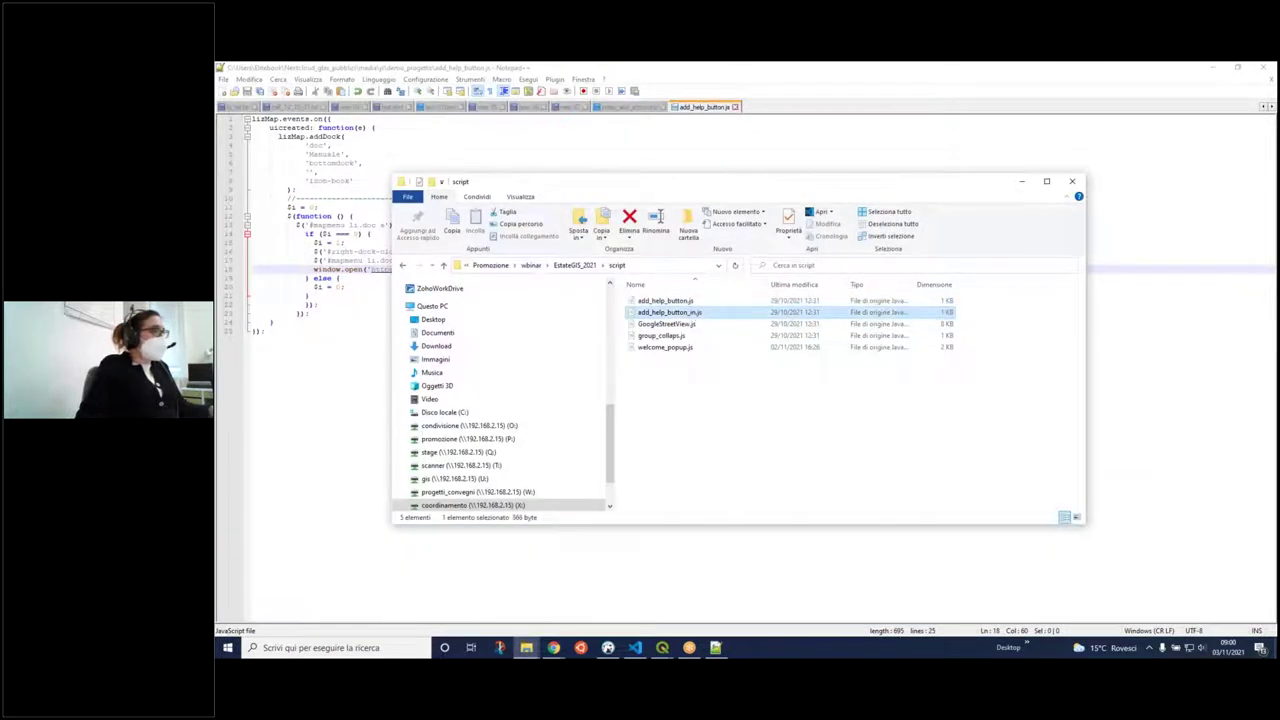
{"action": "right_click", "coordinate": [693, 312]}
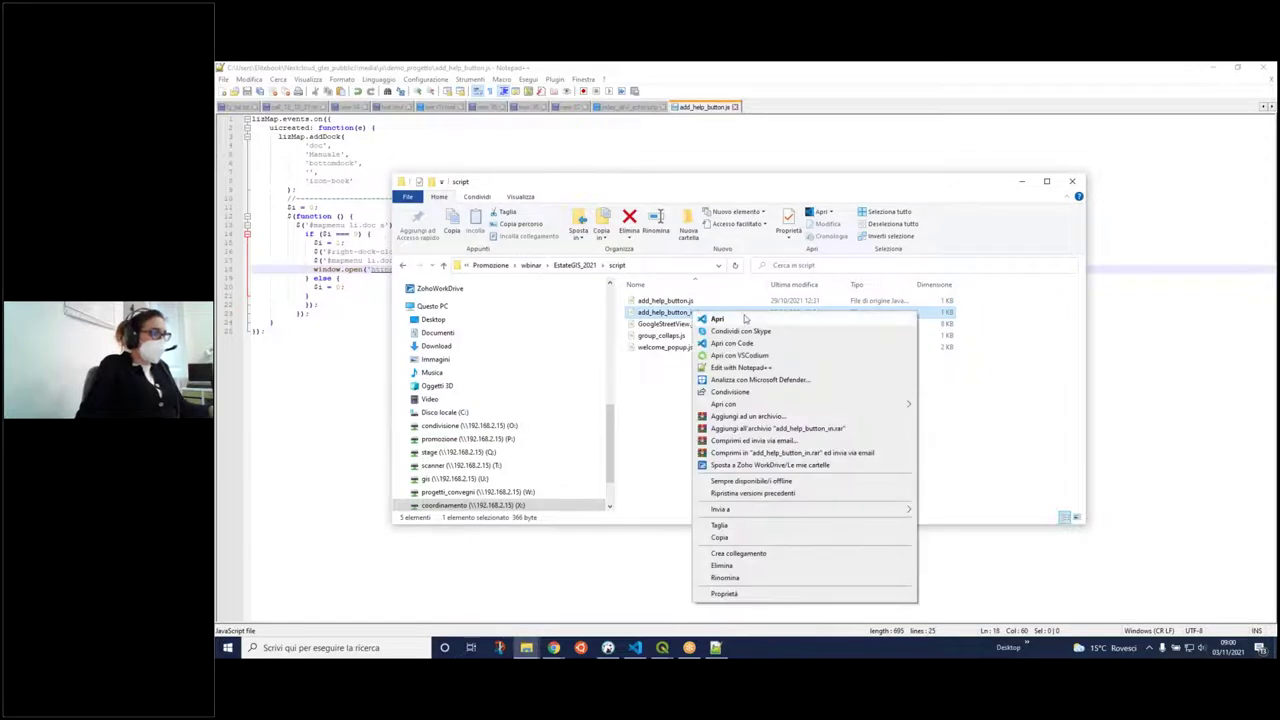
{"action": "left_click", "coordinate": [747, 537]}
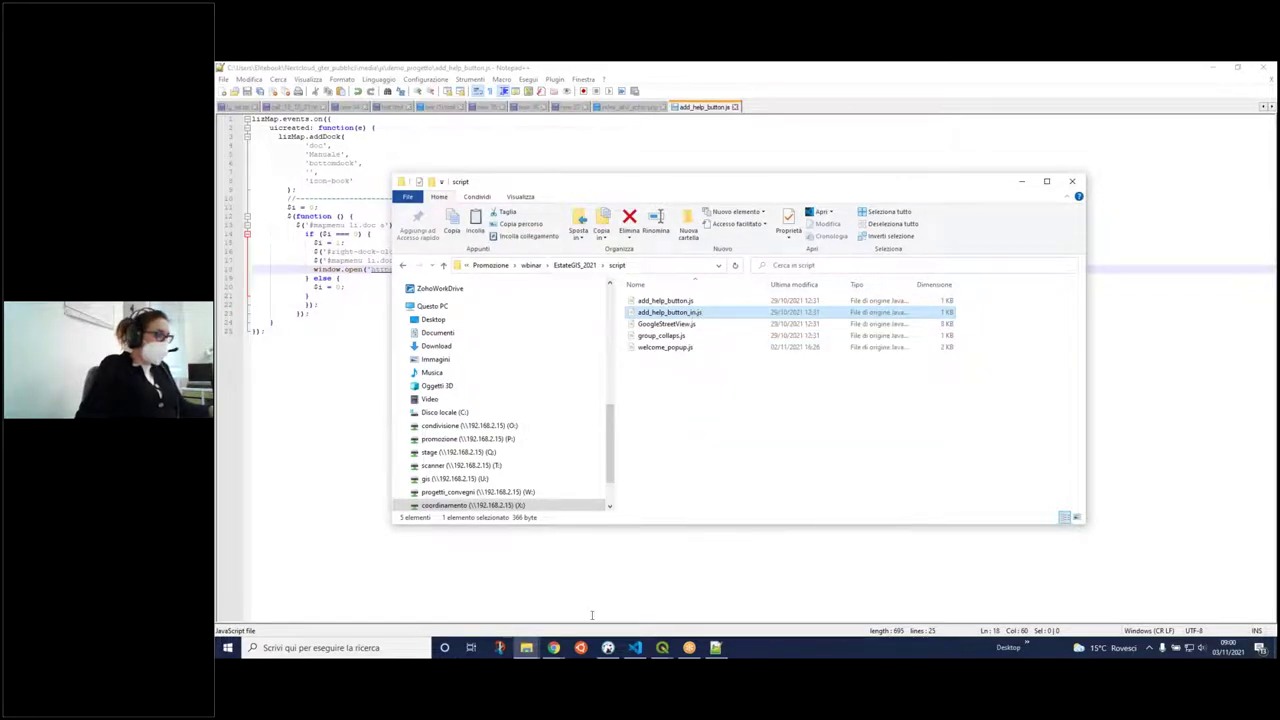
- Paste add_help_button_in.js into the Nextcloud media/js/demo_progetto folder
{"action": "mouse_move", "coordinate": [533, 651]}
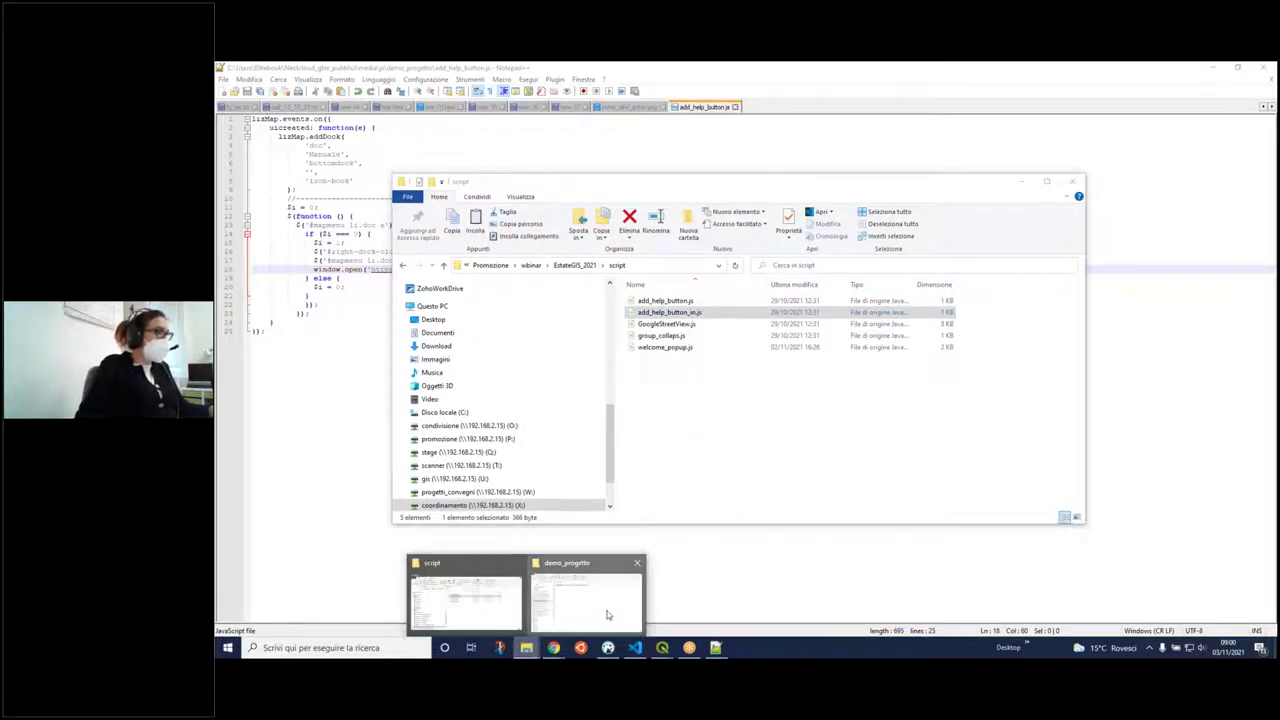
{"action": "left_click", "coordinate": [585, 597]}
{"action": "right_click", "coordinate": [507, 237]}
{"action": "left_click", "coordinate": [552, 316]}
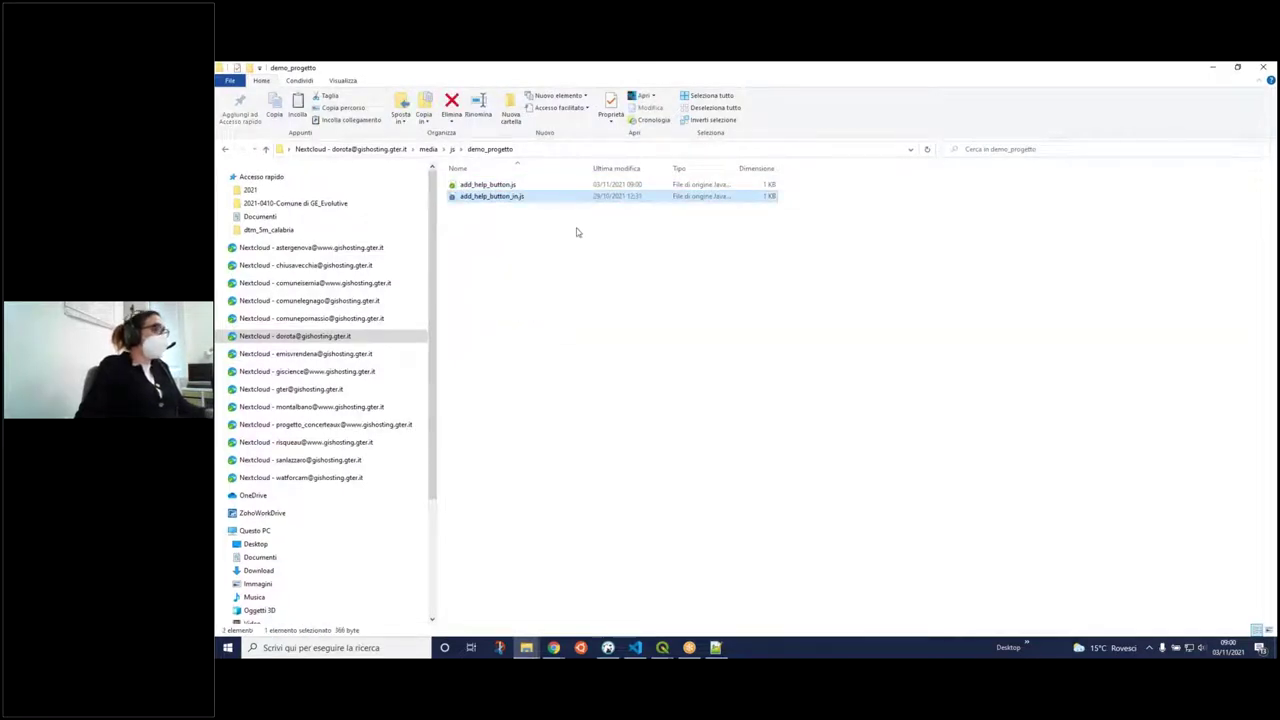
- Open the pasted add_help_button_in.js in Notepad++ and compare its code with add_help_button.js
{"action": "right_click", "coordinate": [502, 198]}
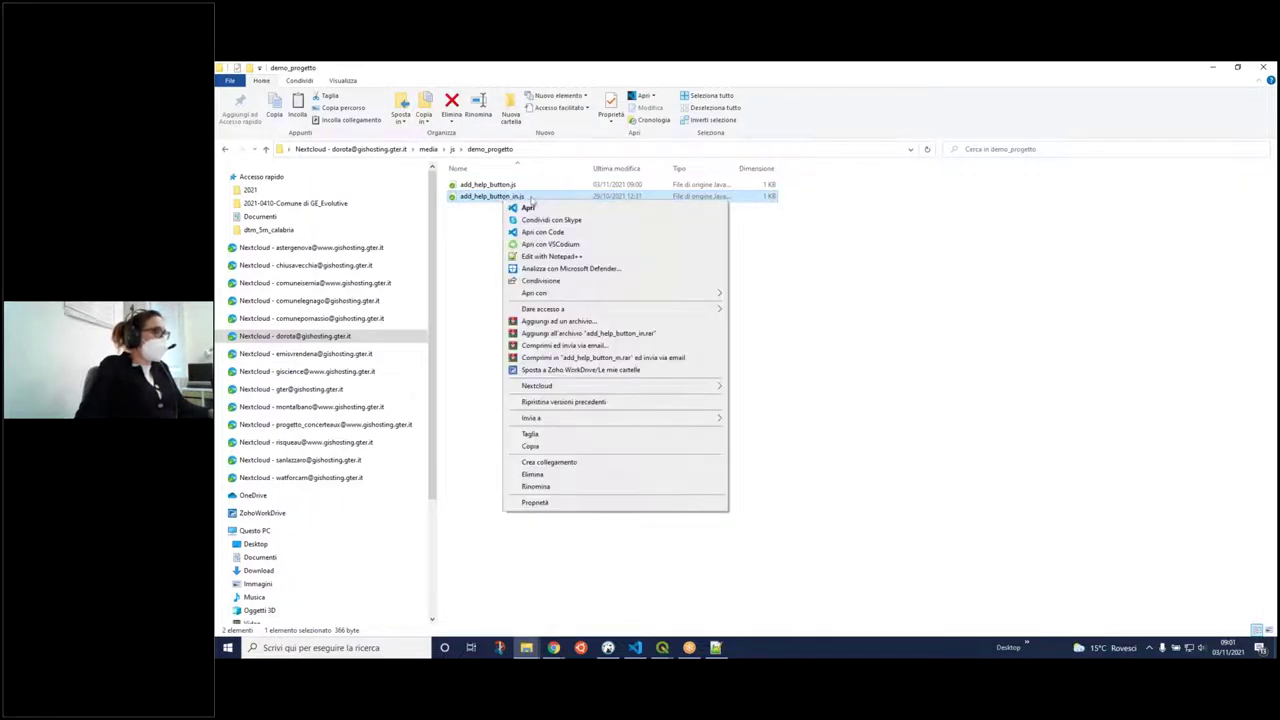
{"action": "left_click", "coordinate": [573, 257]}
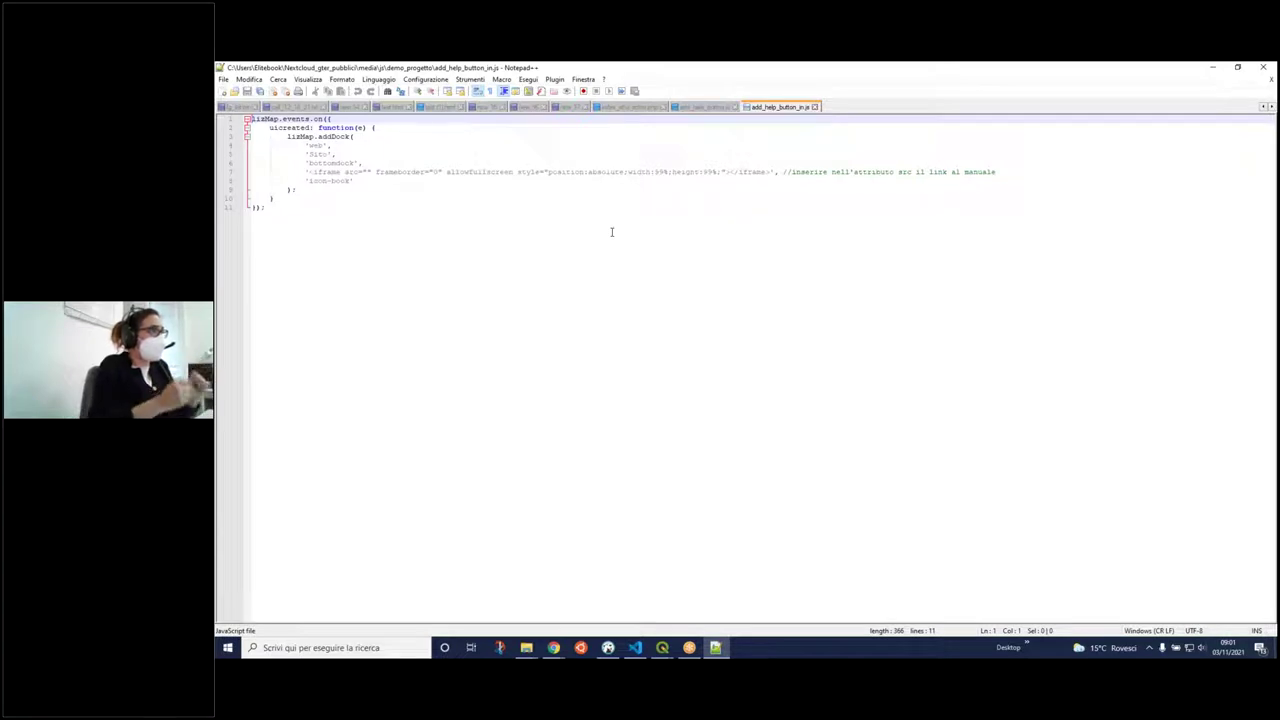
{"action": "left_click", "coordinate": [706, 107]}
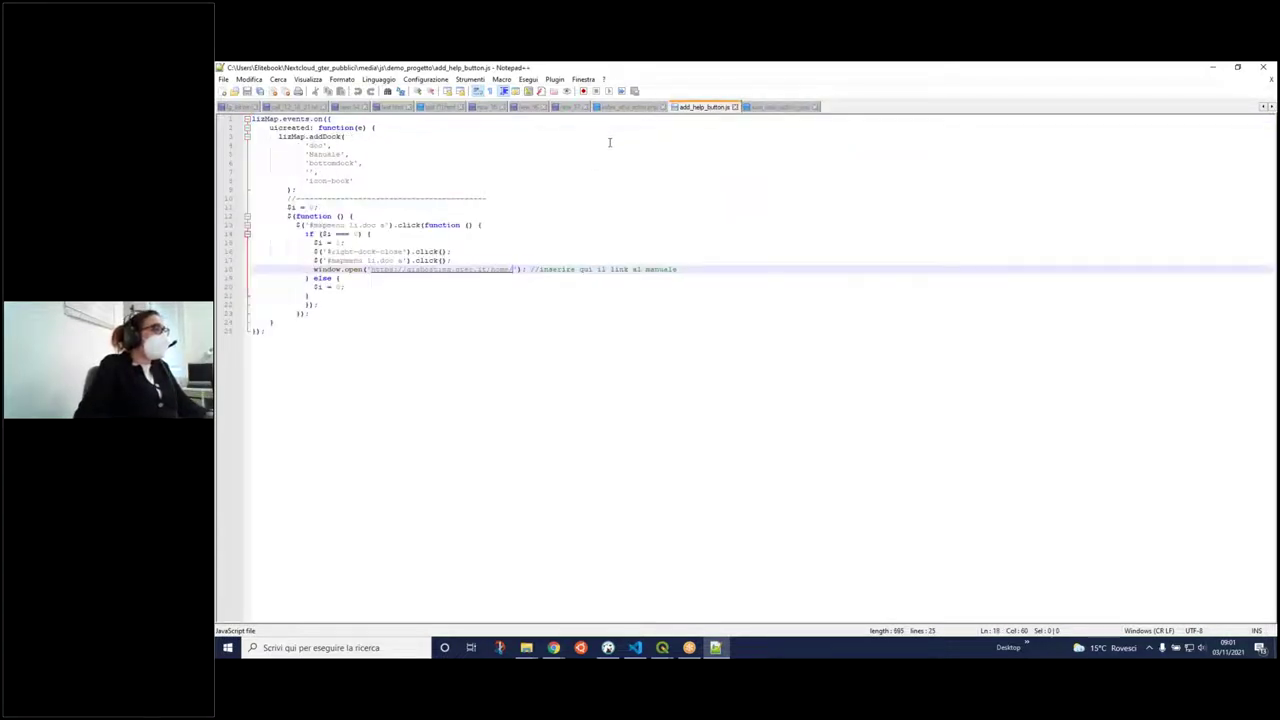
{"action": "left_click", "coordinate": [779, 107]}
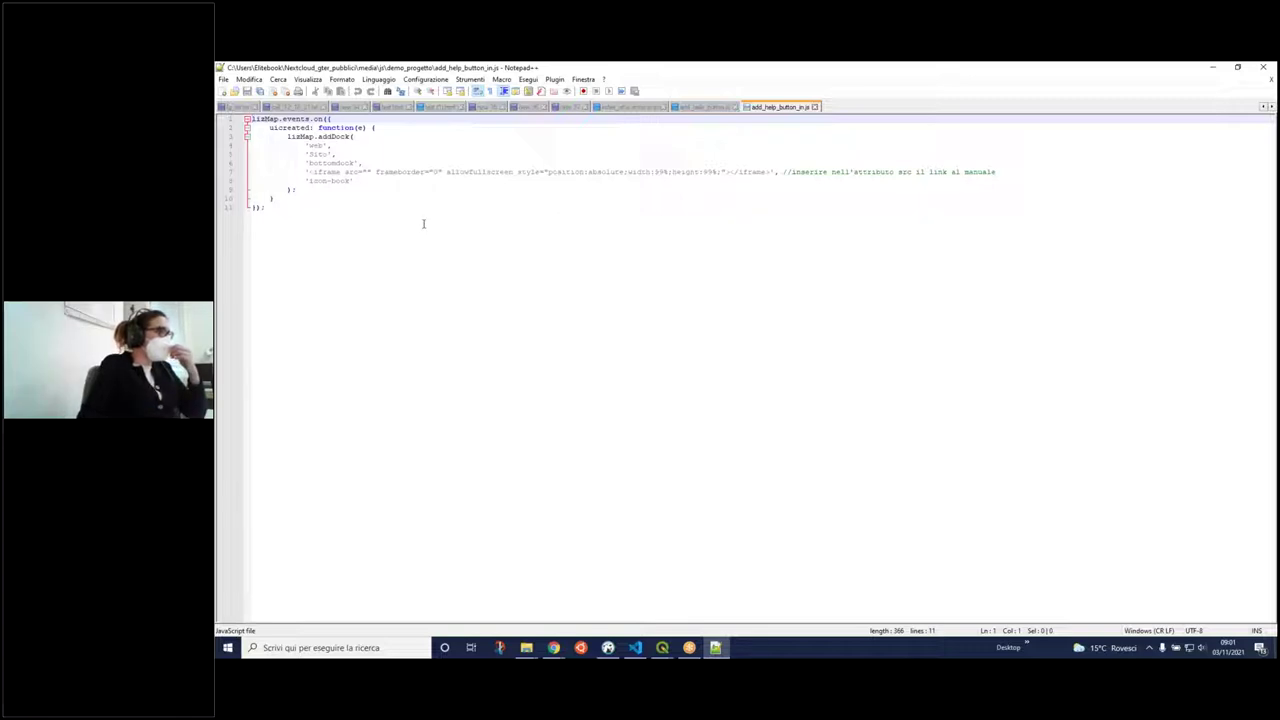
{"action": "left_click", "coordinate": [713, 107]}
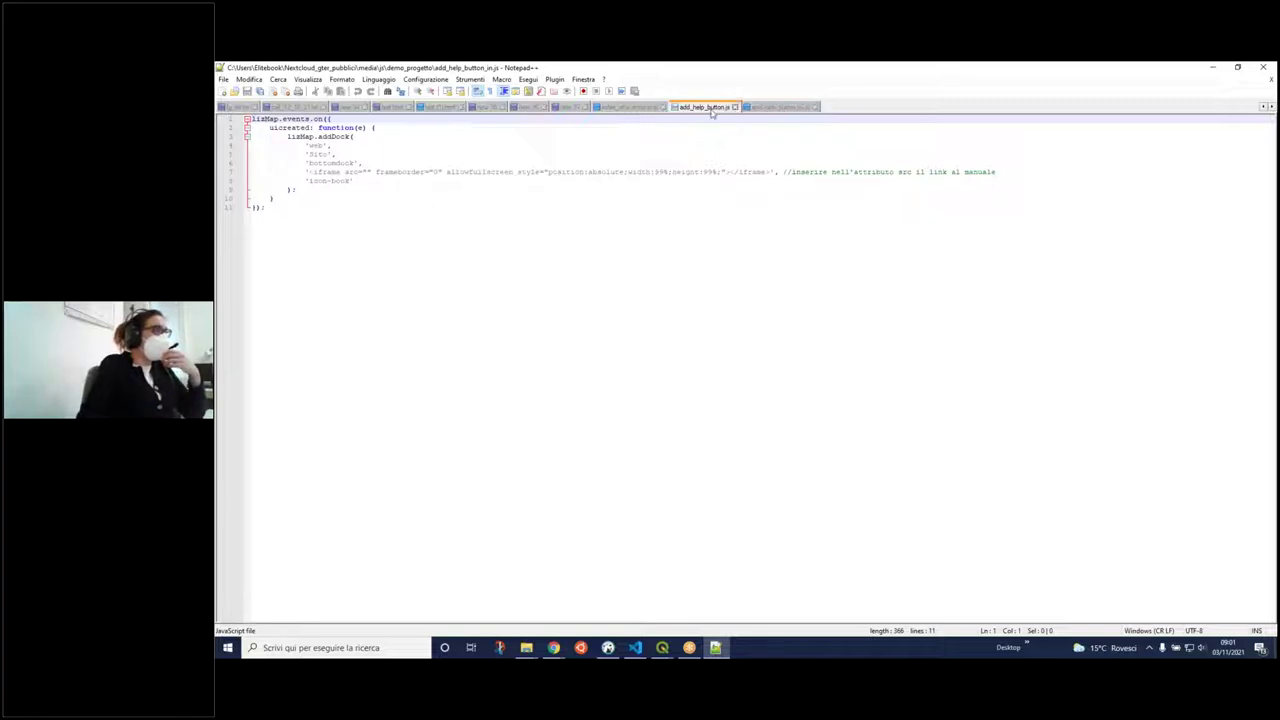
{"action": "left_click_drag", "start_coordinate": [370, 270], "coordinate": [517, 271]}
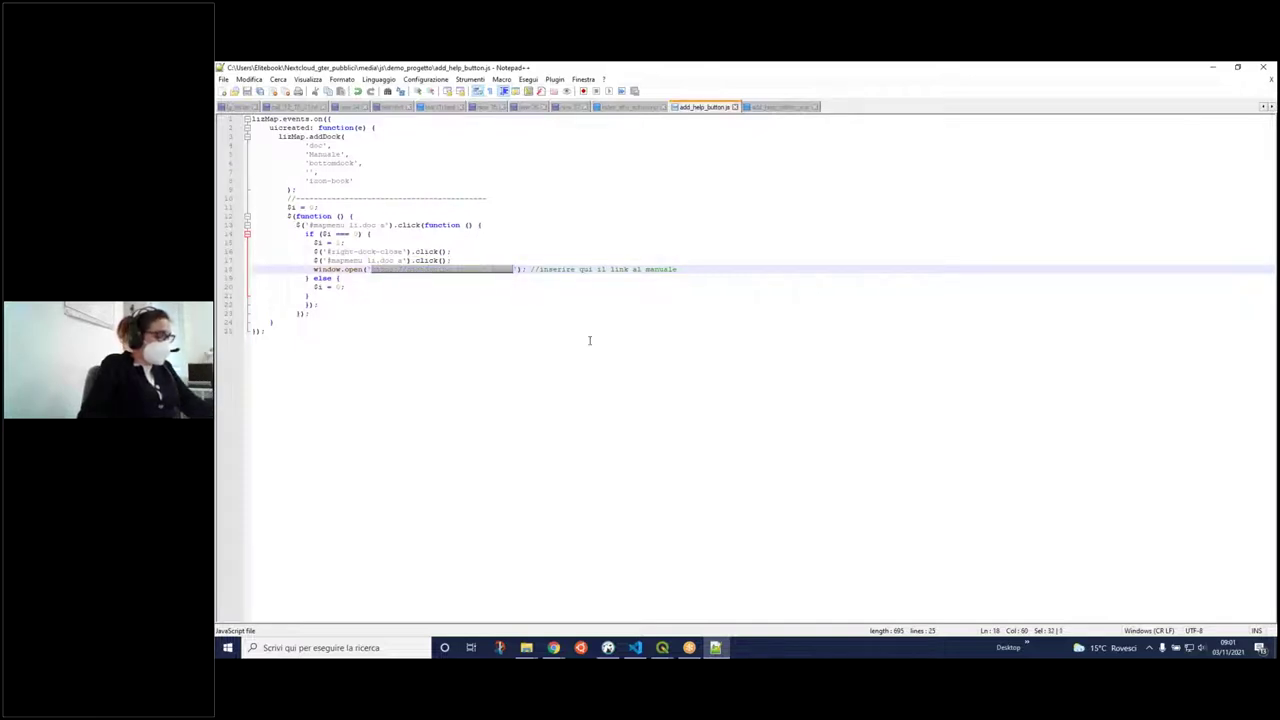
{"action": "left_click", "coordinate": [771, 107]}
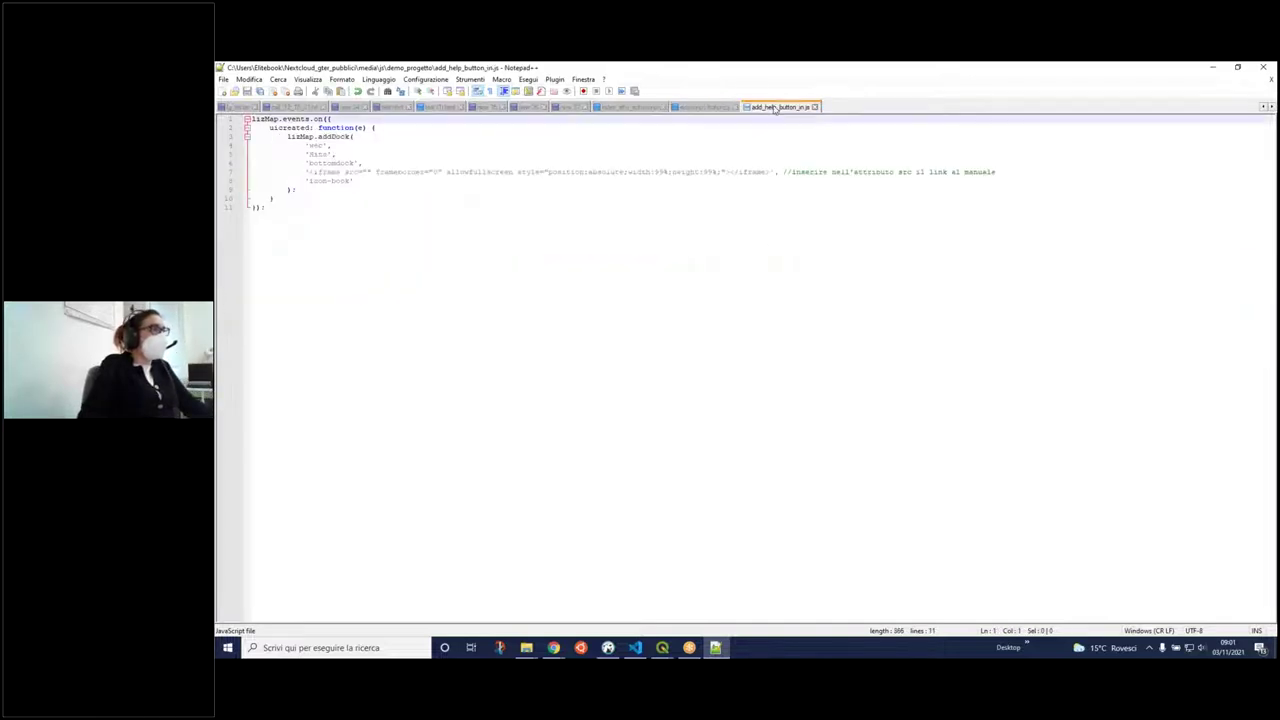
{"action": "left_click", "coordinate": [368, 171]}
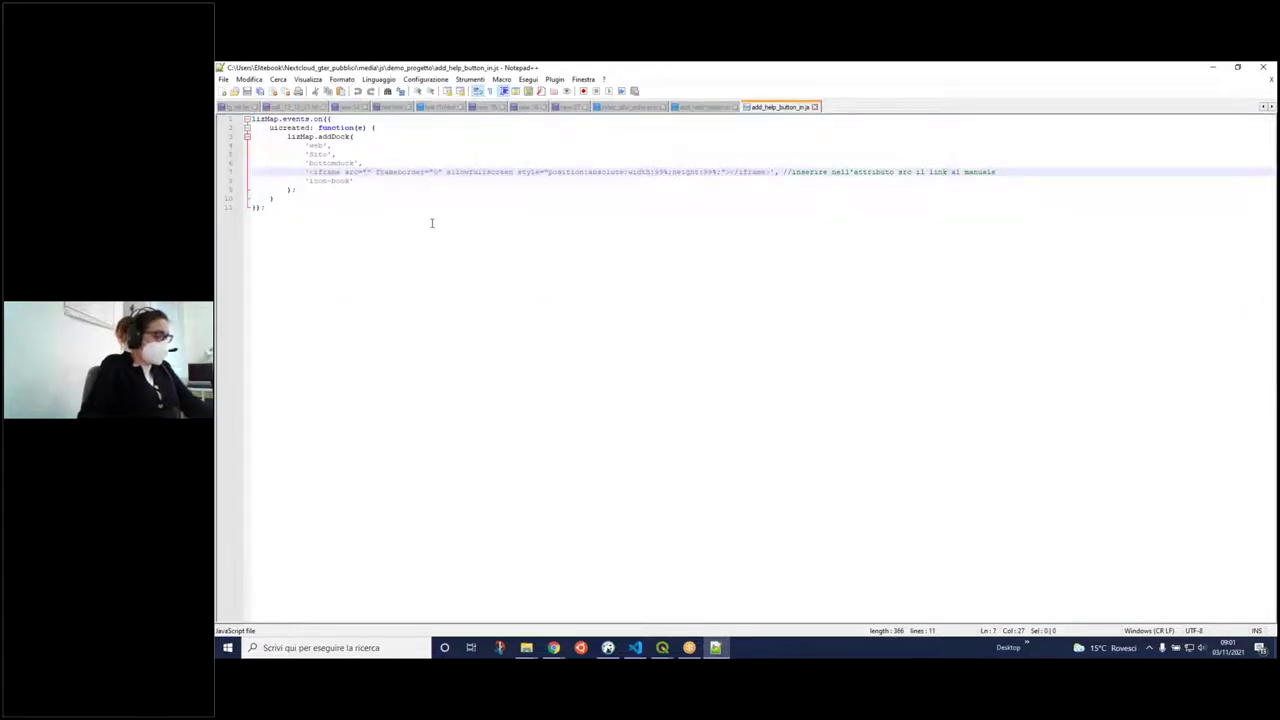
{"action": "key", "text": "ctrl+v"}
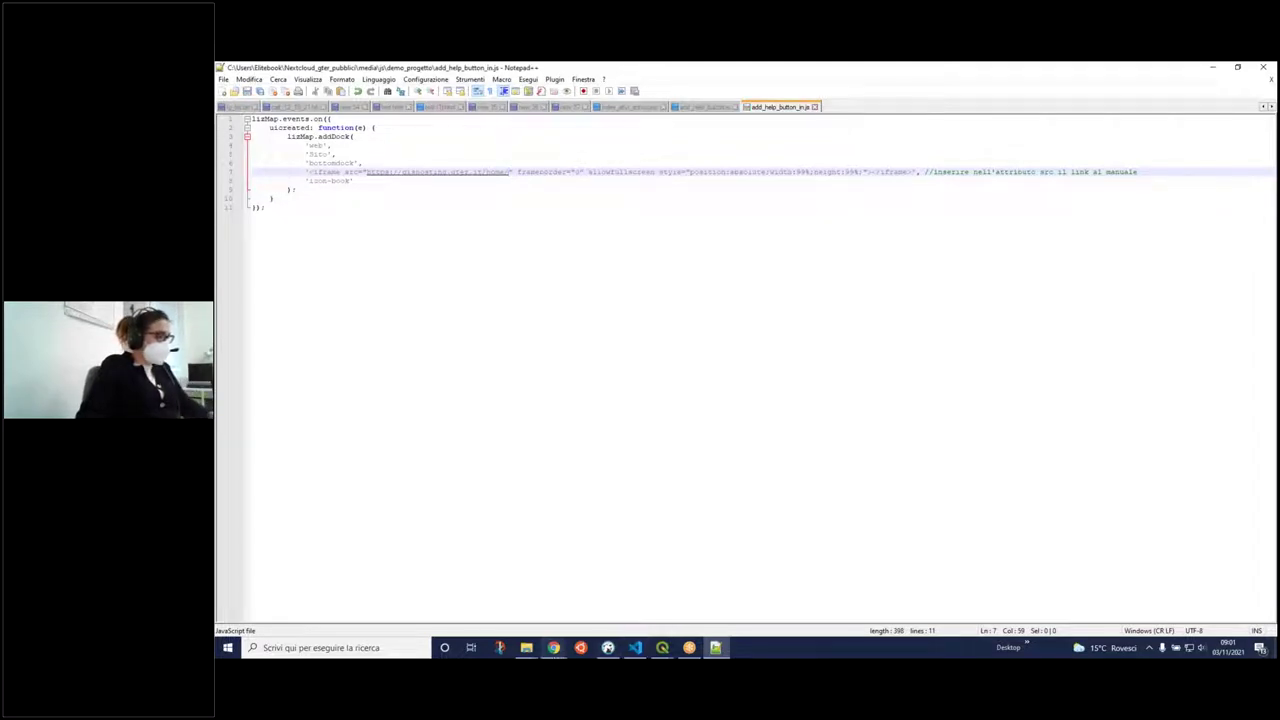
- Switch to Chrome, reload the Progetto demo map and open the Sito panel to check the embedded page
{"action": "left_click", "coordinate": [553, 647]}
{"action": "left_click", "coordinate": [612, 600]}
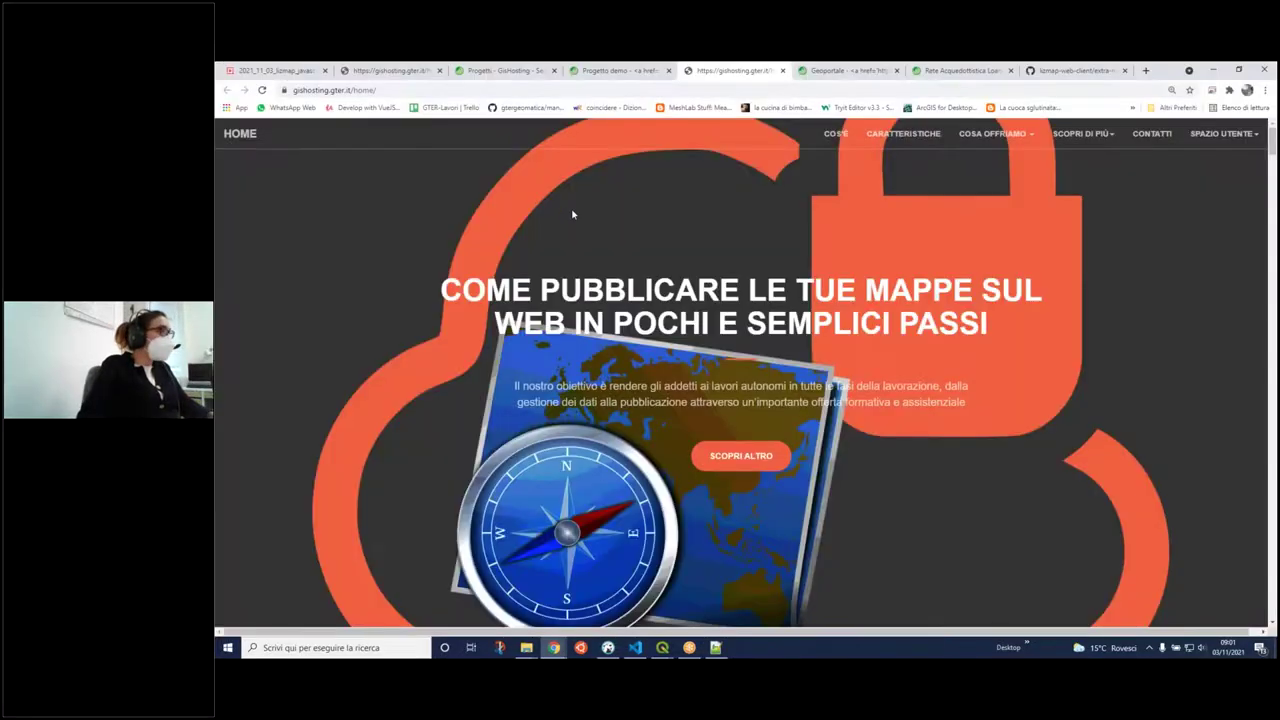
{"action": "left_click", "coordinate": [479, 80]}
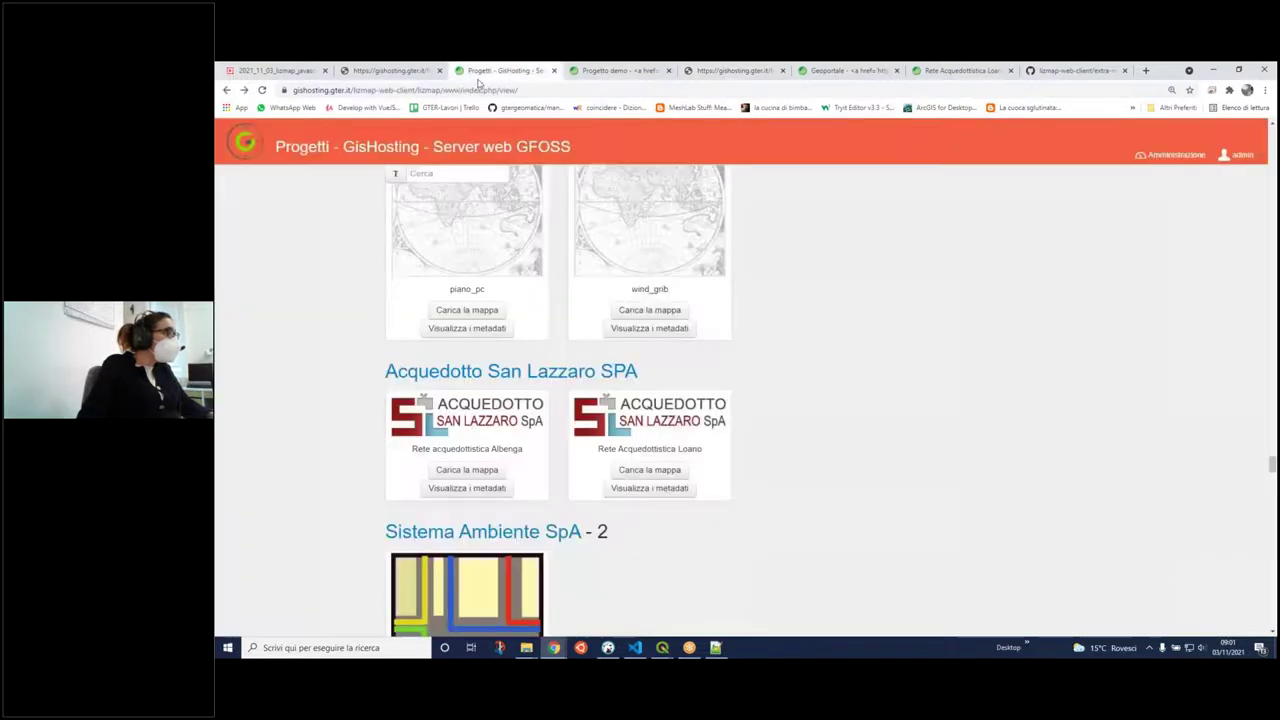
{"action": "left_click", "coordinate": [578, 70]}
{"action": "left_click", "coordinate": [262, 90]}
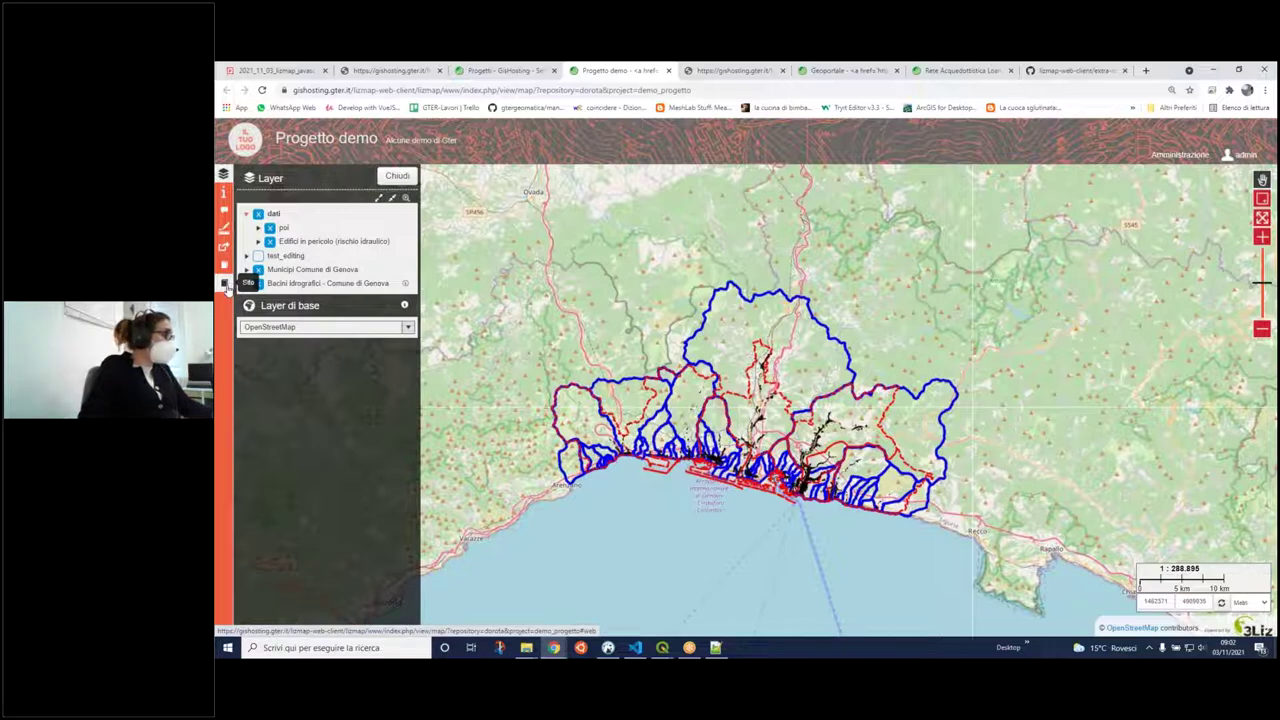
{"action": "left_click", "coordinate": [226, 286]}
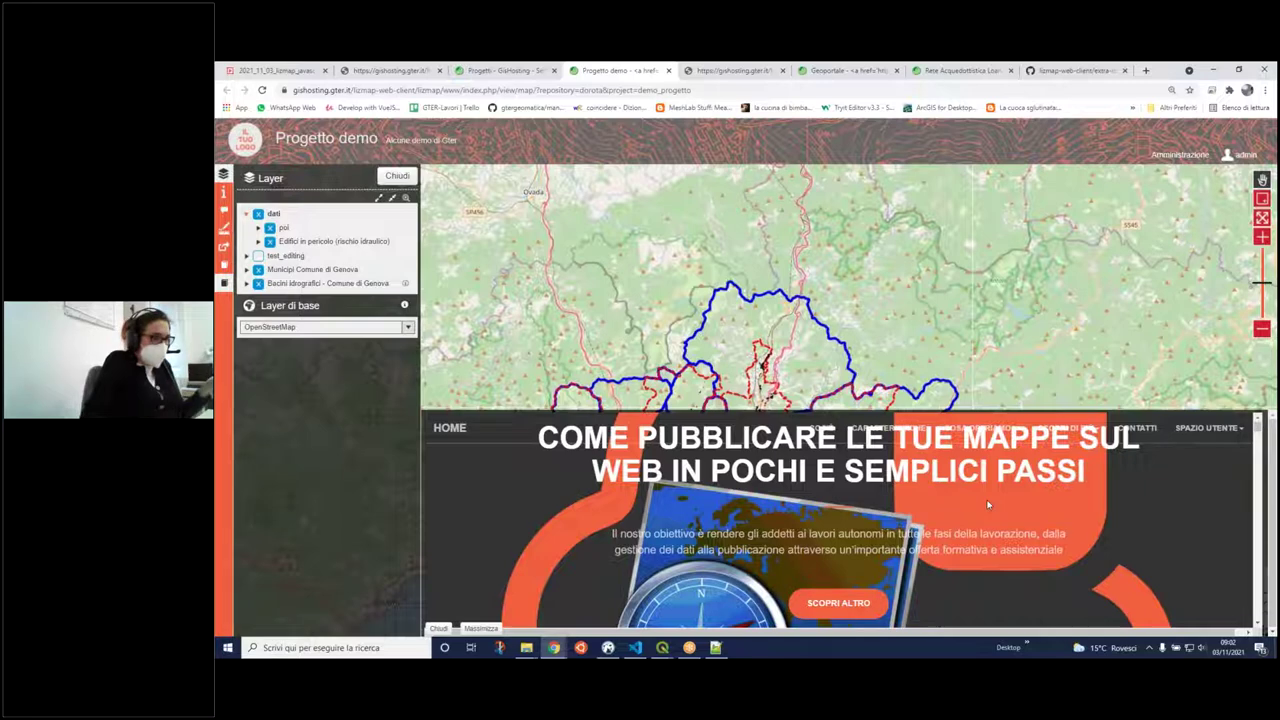
- Examine the GisHosting page embedded in the Progetto demo map down to the free trial section, and close its panel
{"action": "scroll", "coordinate": [987, 505], "scroll_direction": "down", "scroll_amount": 5}
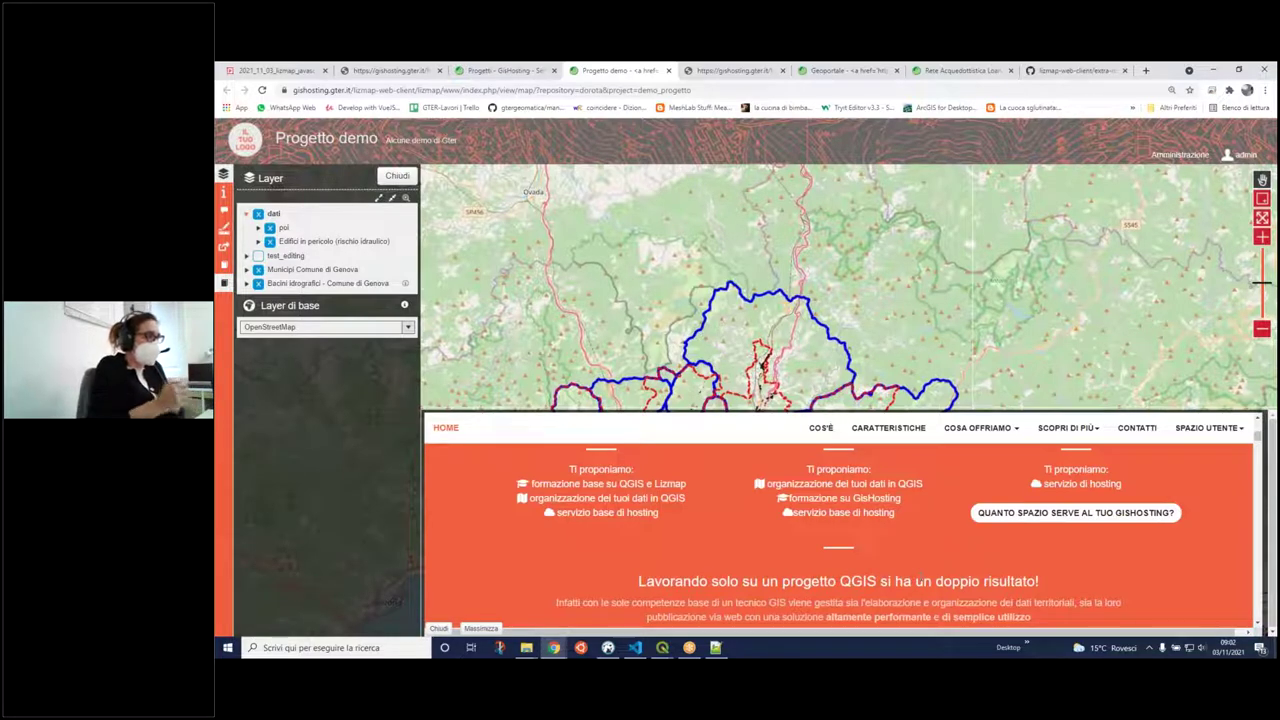
{"action": "scroll", "coordinate": [857, 542], "scroll_direction": "down", "scroll_amount": 5}
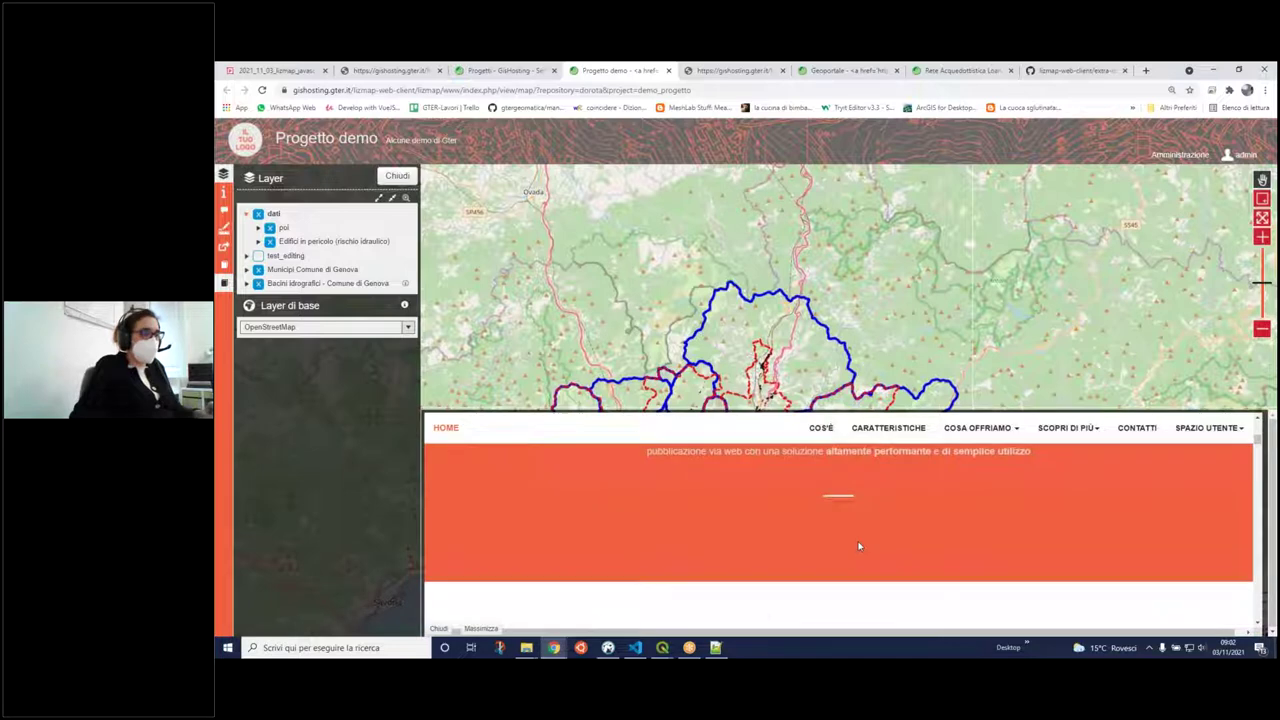
{"action": "scroll", "coordinate": [857, 542], "scroll_direction": "down", "scroll_amount": 10}
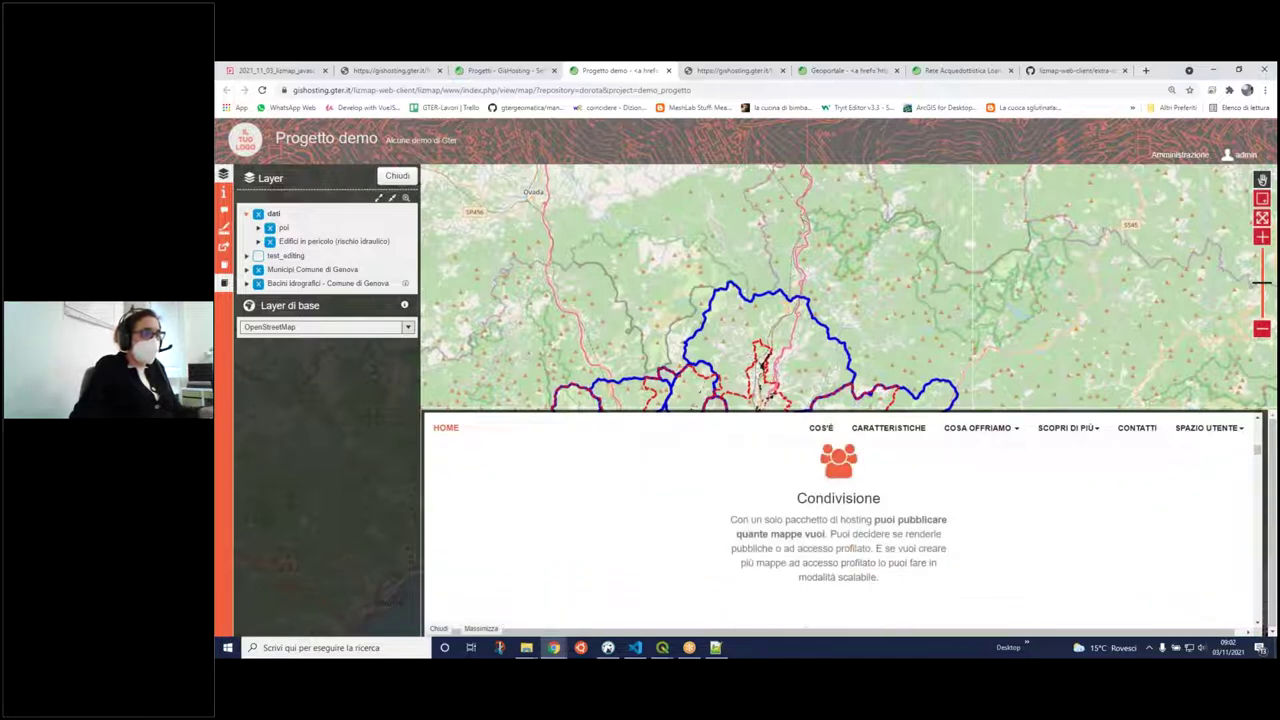
{"action": "scroll", "coordinate": [855, 553], "scroll_direction": "down", "scroll_amount": 5}
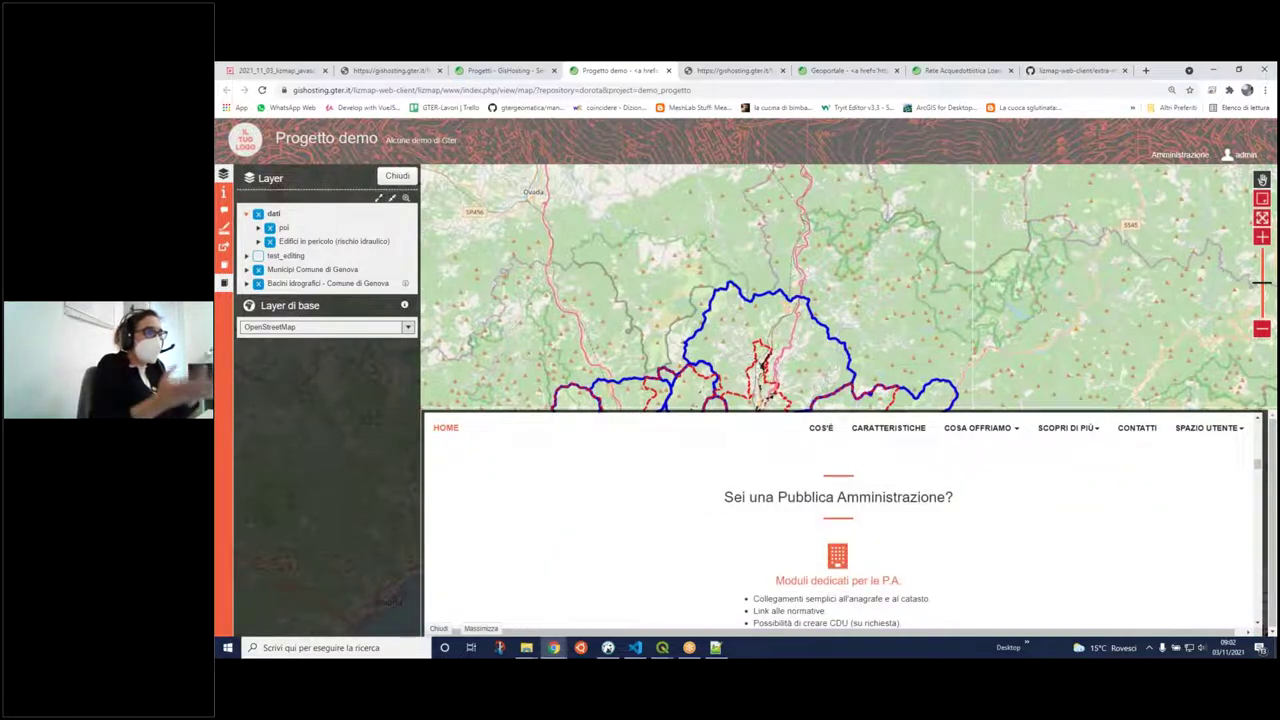
{"action": "scroll", "coordinate": [932, 472], "scroll_direction": "down", "scroll_amount": 5}
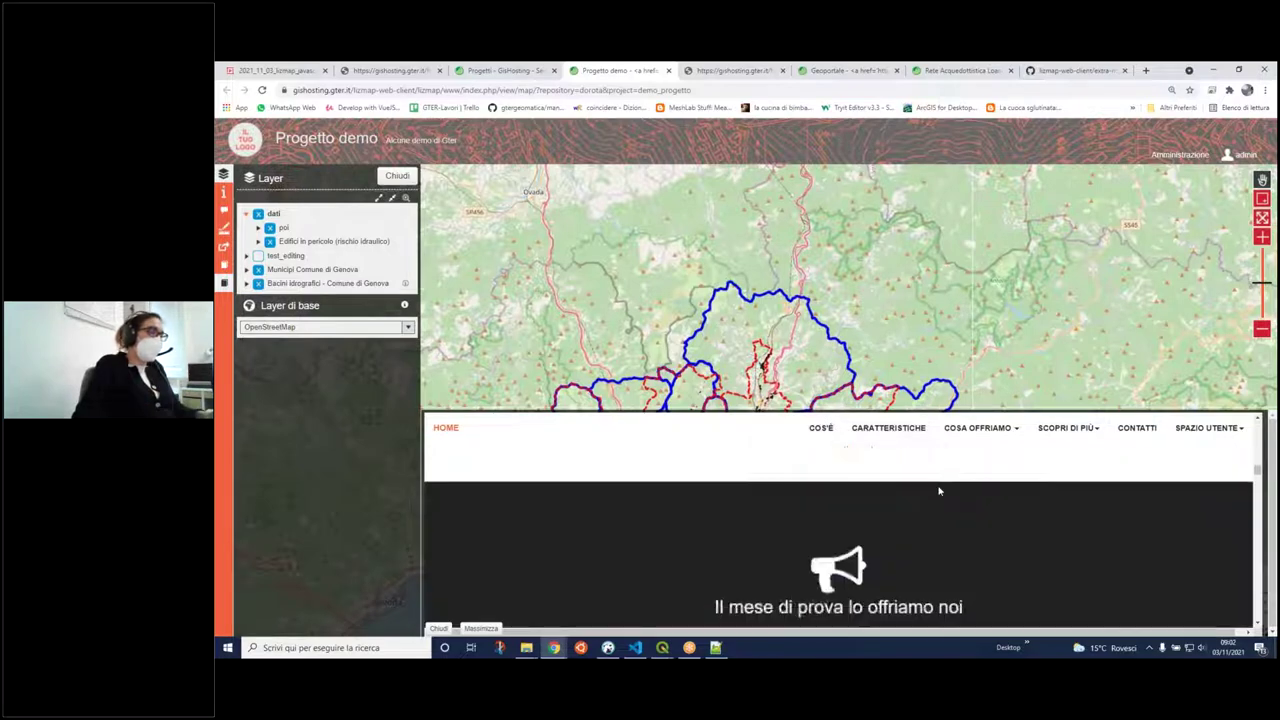
{"action": "scroll", "coordinate": [938, 491], "scroll_direction": "down", "scroll_amount": 6}
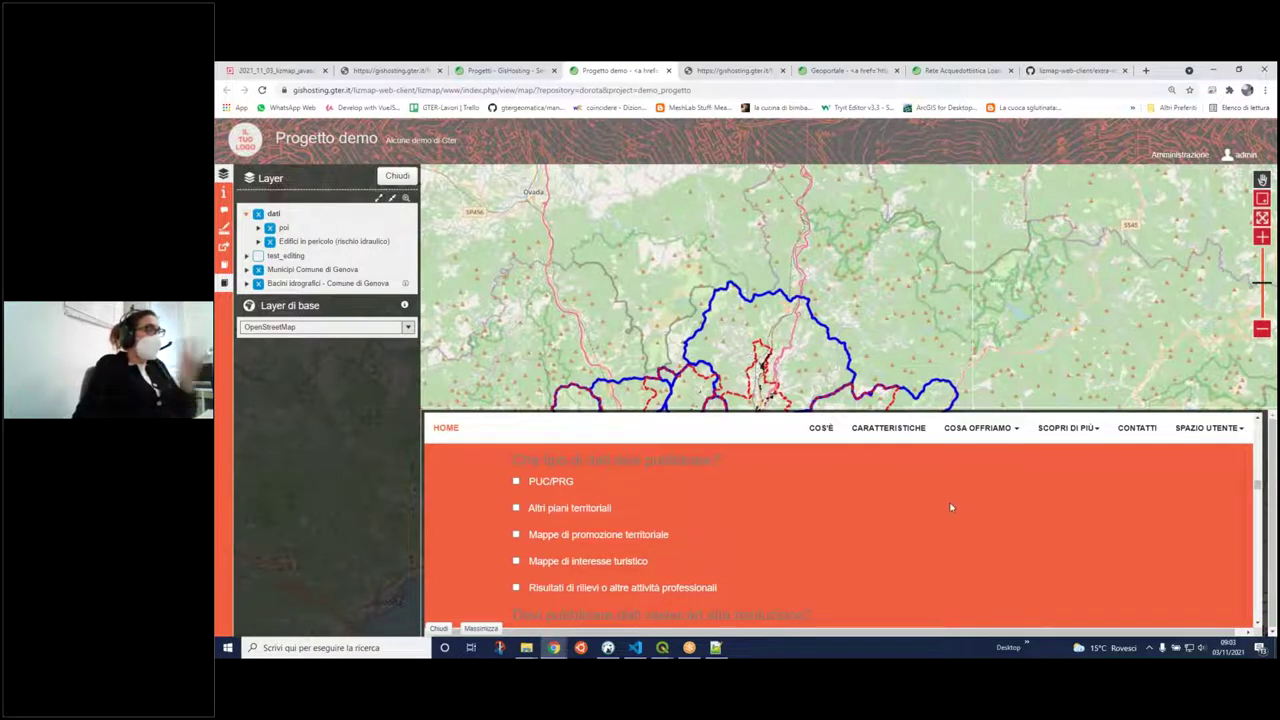
{"action": "scroll", "coordinate": [963, 517], "scroll_direction": "up", "scroll_amount": 3}
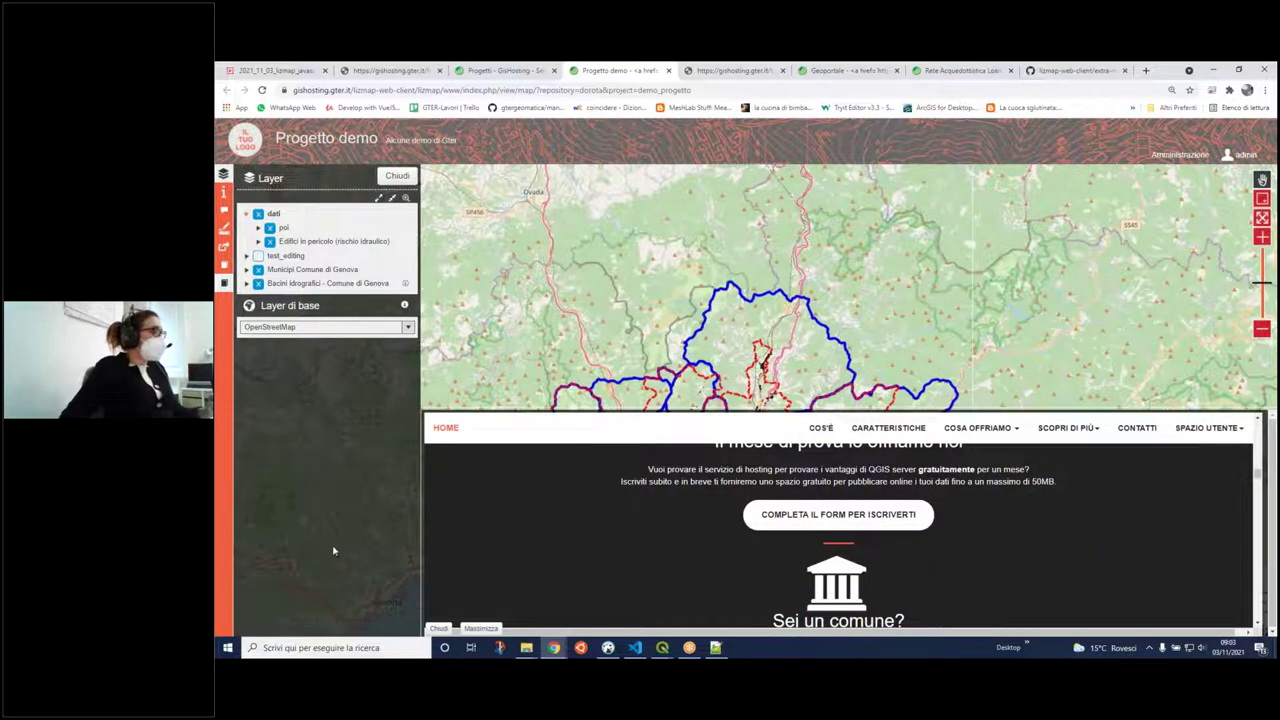
{"action": "left_click", "coordinate": [439, 629]}
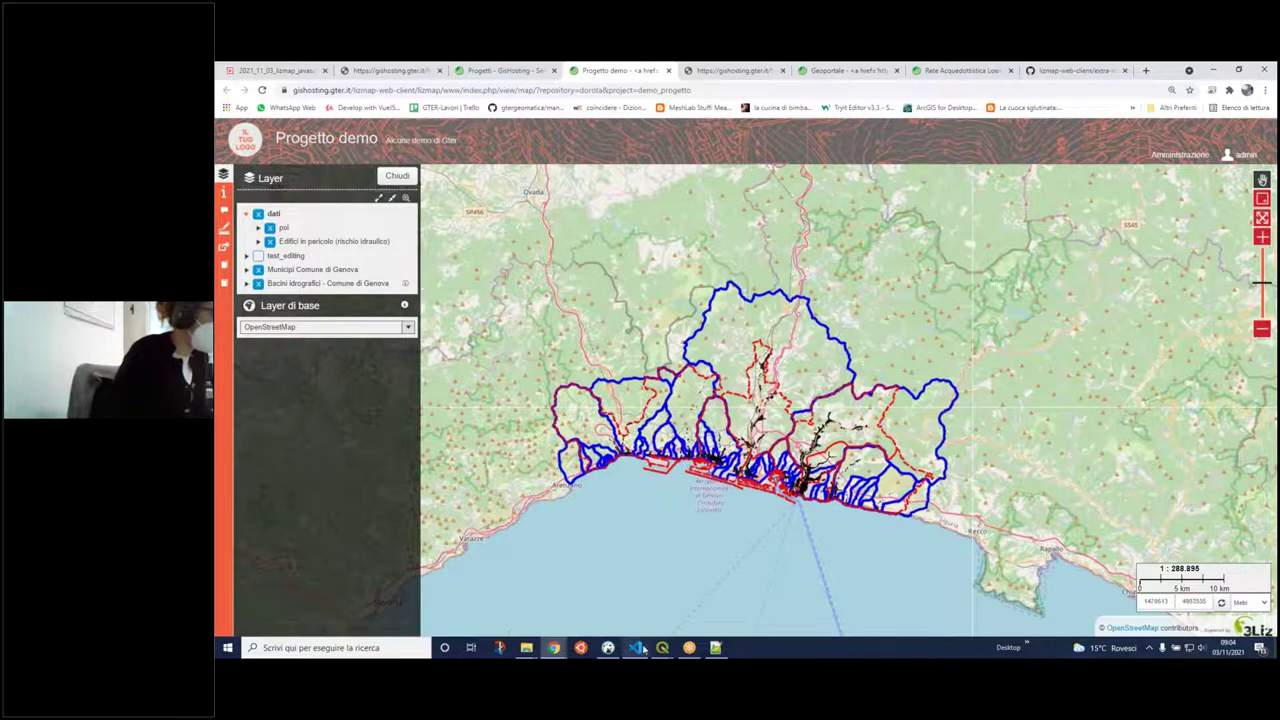
- Switch to the Progetto demo project in QGIS, review the dati group's layer settings in the Lizmap plugin and close the plugin
{"action": "mouse_move", "coordinate": [662, 652]}
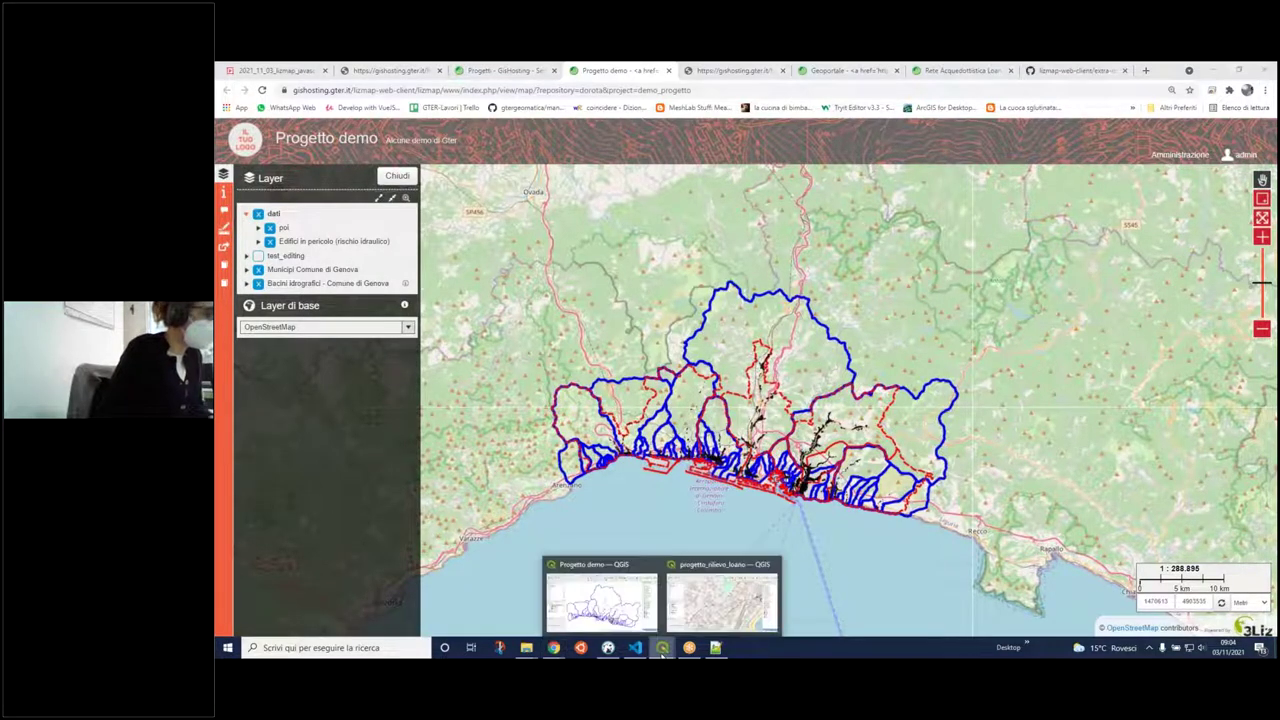
{"action": "left_click", "coordinate": [631, 615]}
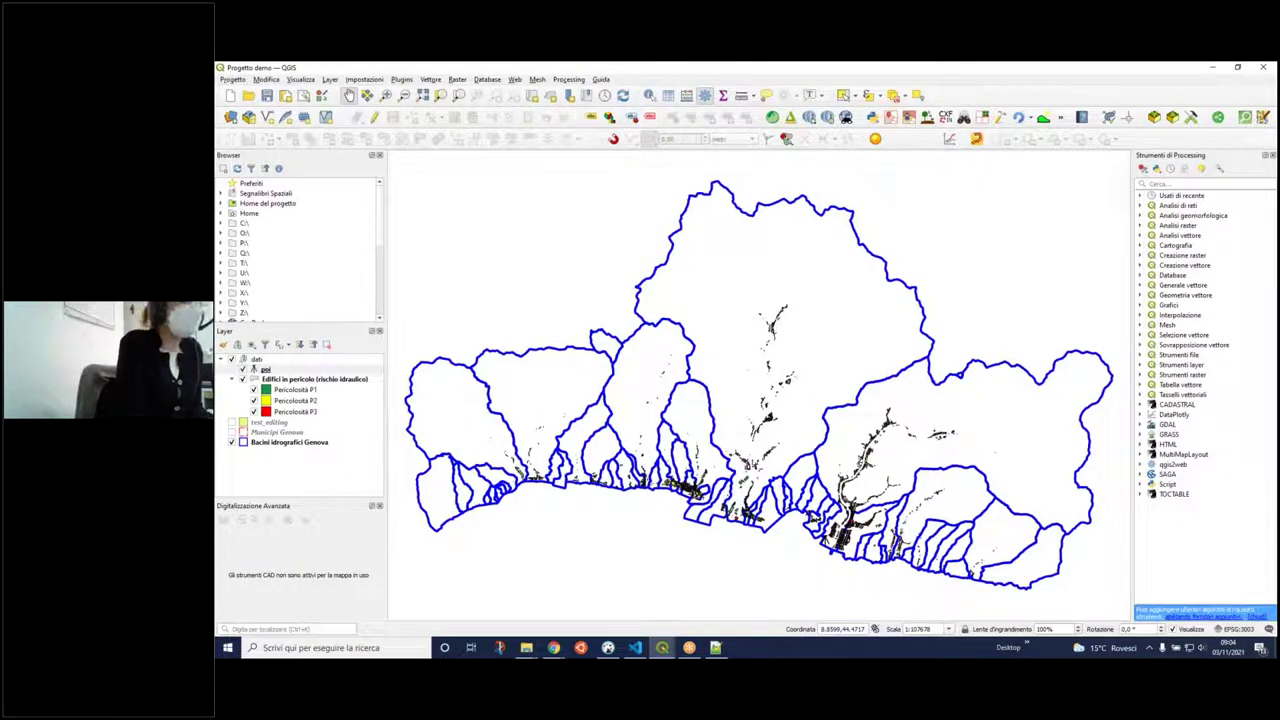
{"action": "left_click", "coordinate": [257, 360]}
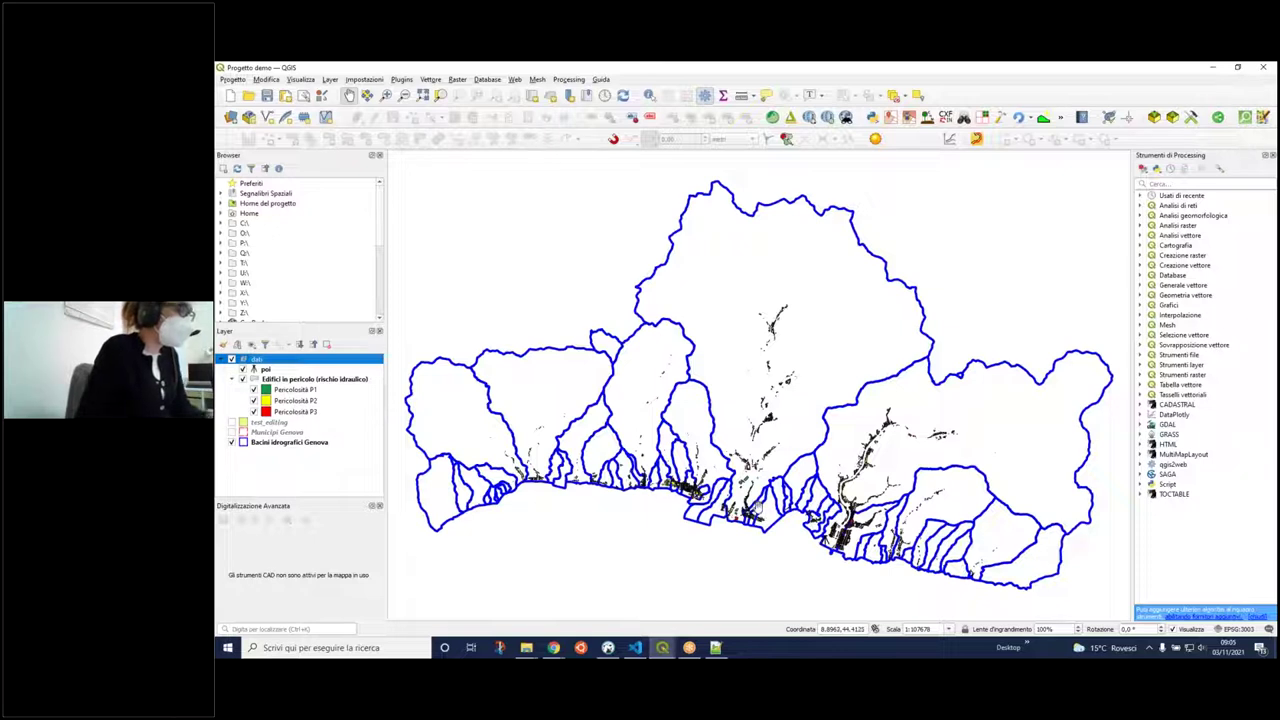
{"action": "left_click", "coordinate": [773, 117]}
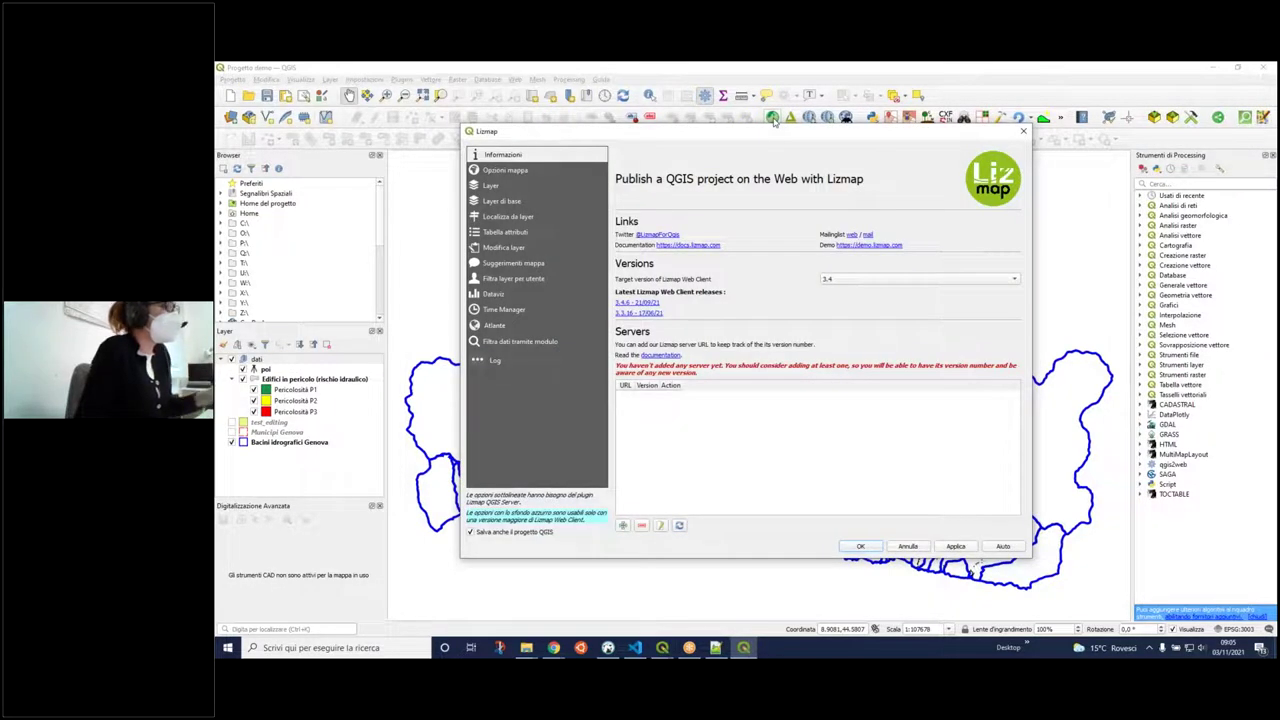
{"action": "left_click", "coordinate": [515, 171]}
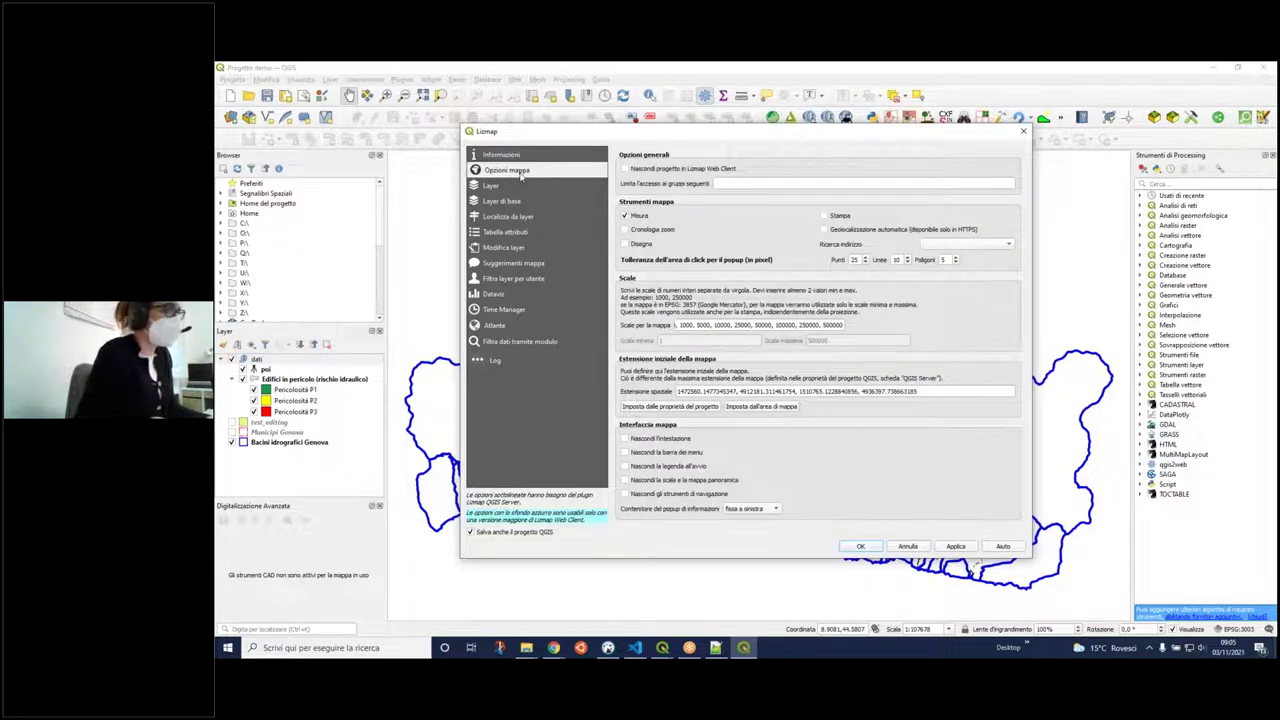
{"action": "left_click", "coordinate": [520, 186]}
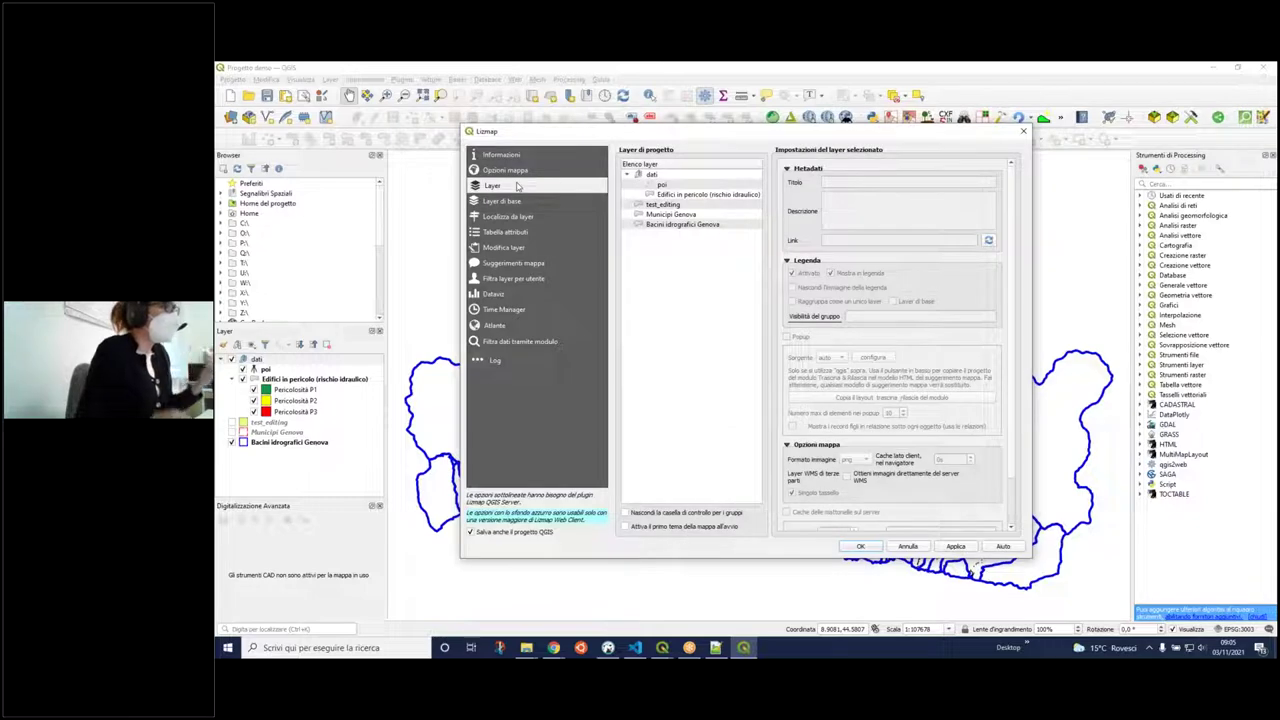
{"action": "left_click", "coordinate": [659, 178]}
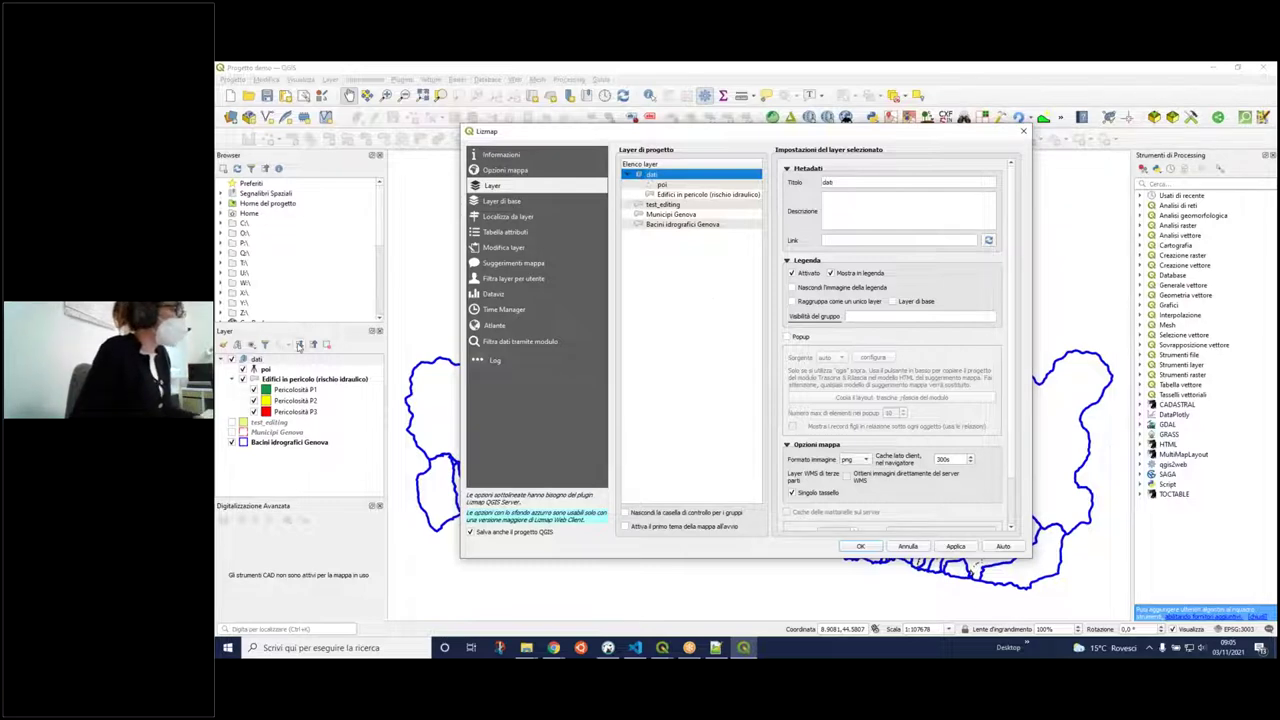
{"action": "left_click", "coordinate": [1023, 131]}
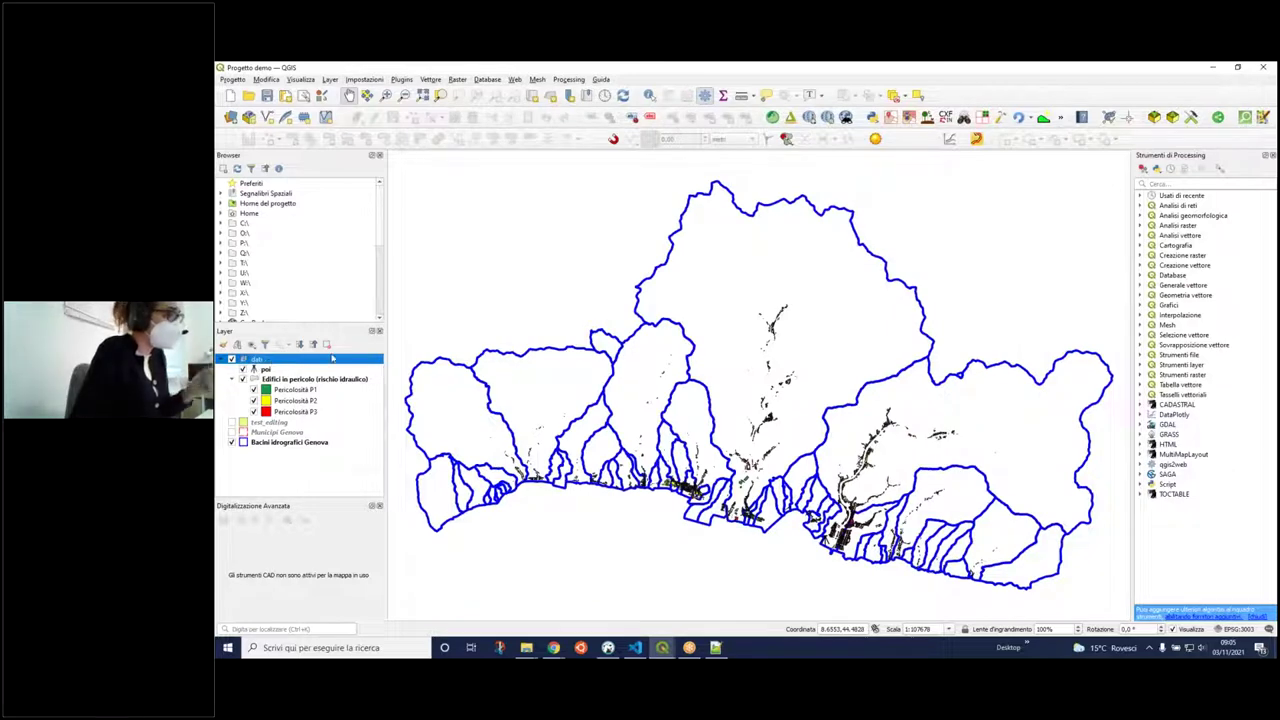
- In File Explorer, copy group_collaps.js from the script folder into the Nextcloud media/js/demo_progetto folder
{"action": "left_click", "coordinate": [527, 648]}
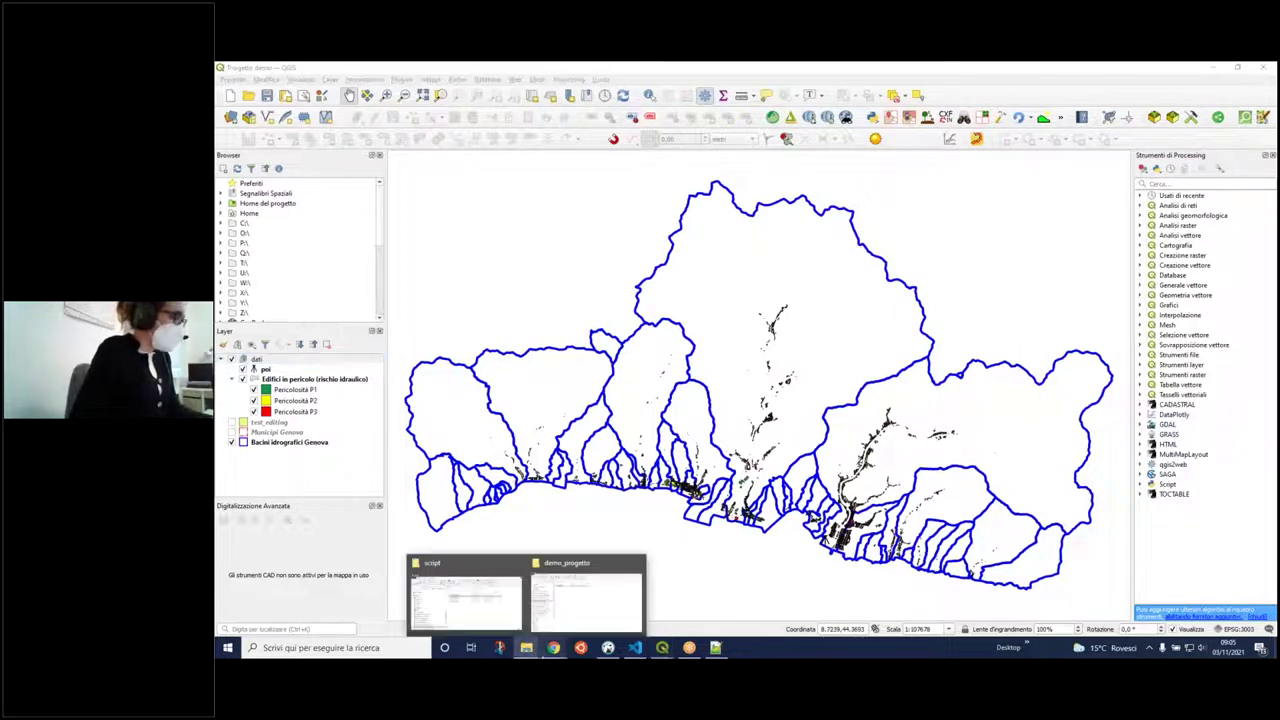
{"action": "left_click", "coordinate": [503, 616]}
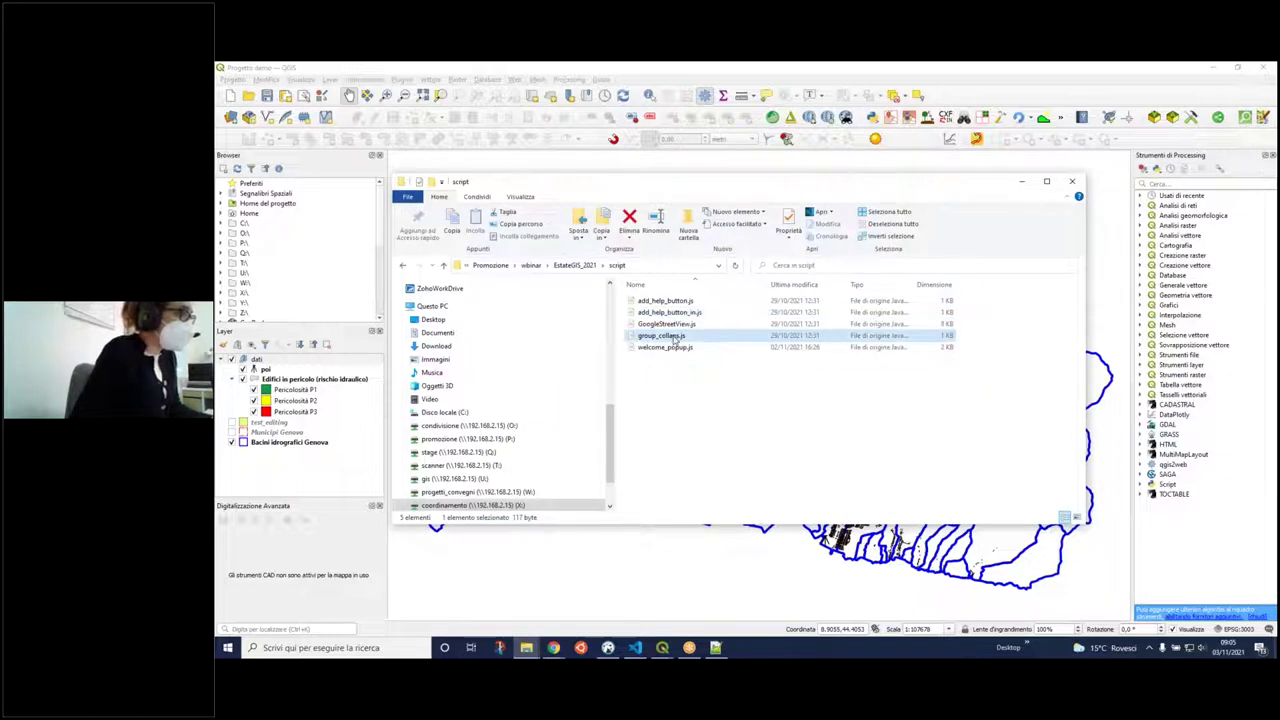
{"action": "right_click", "coordinate": [675, 338]}
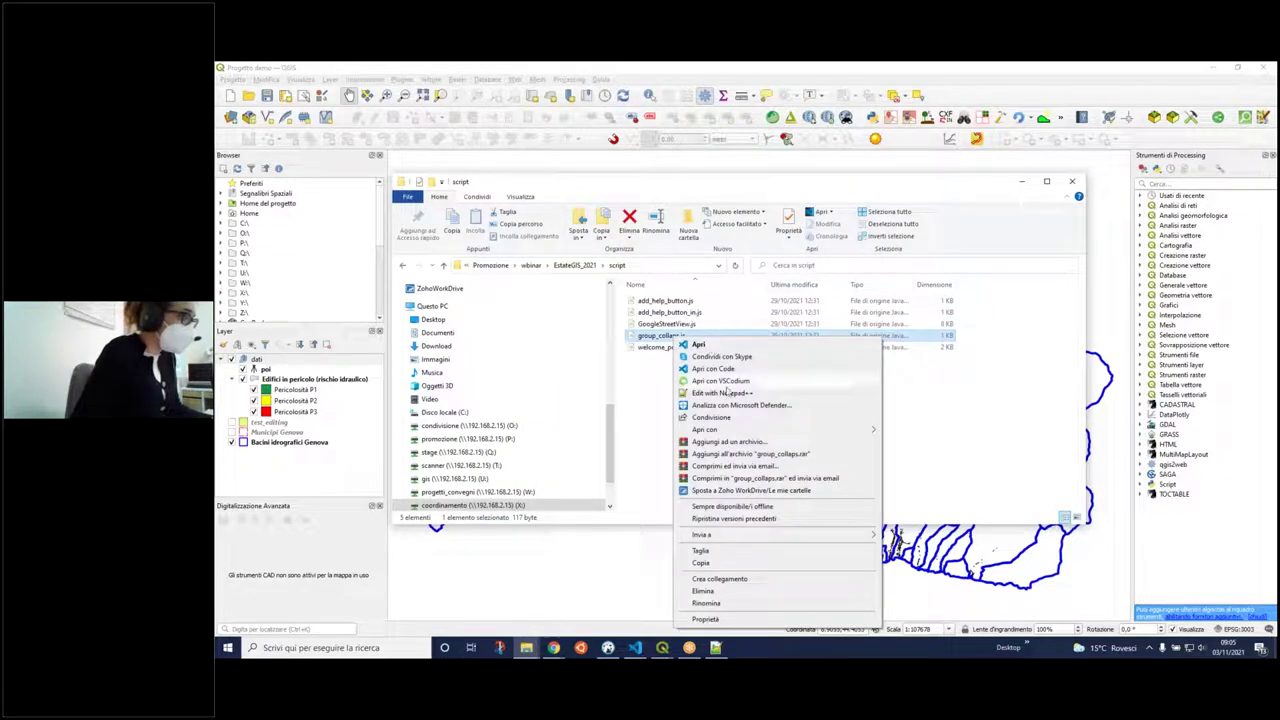
{"action": "left_click", "coordinate": [701, 562]}
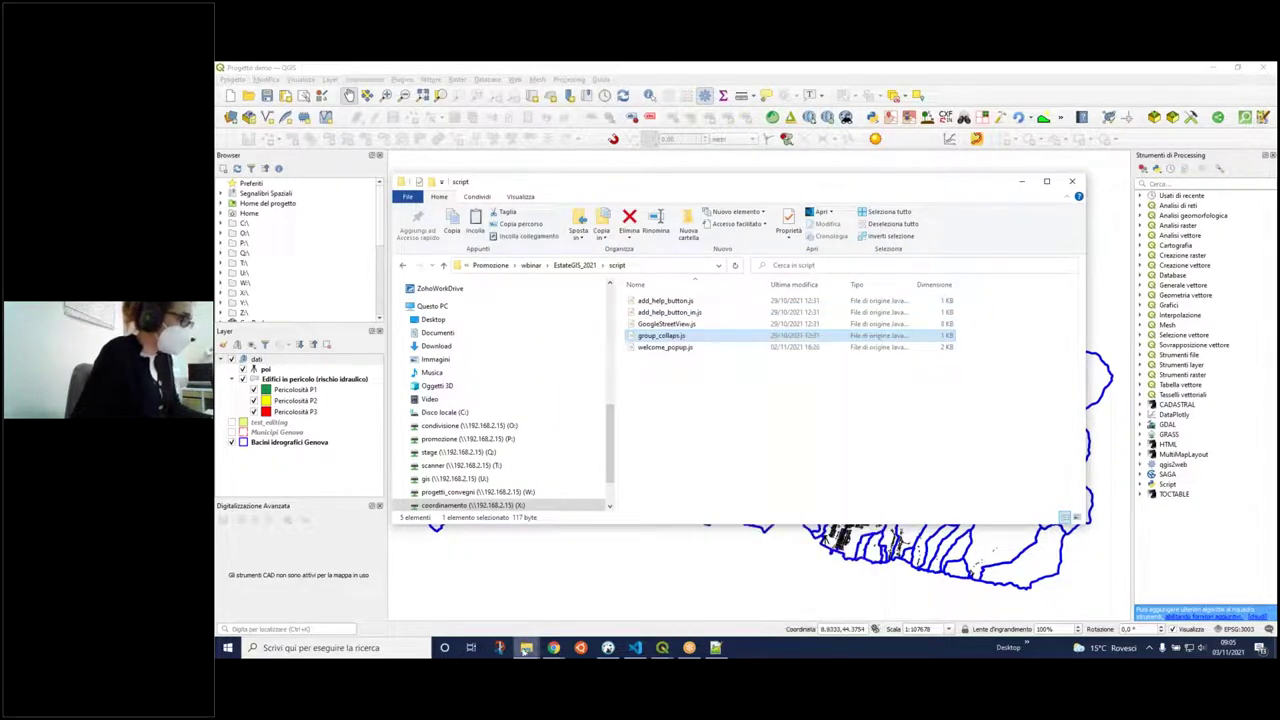
{"action": "left_click", "coordinate": [577, 595]}
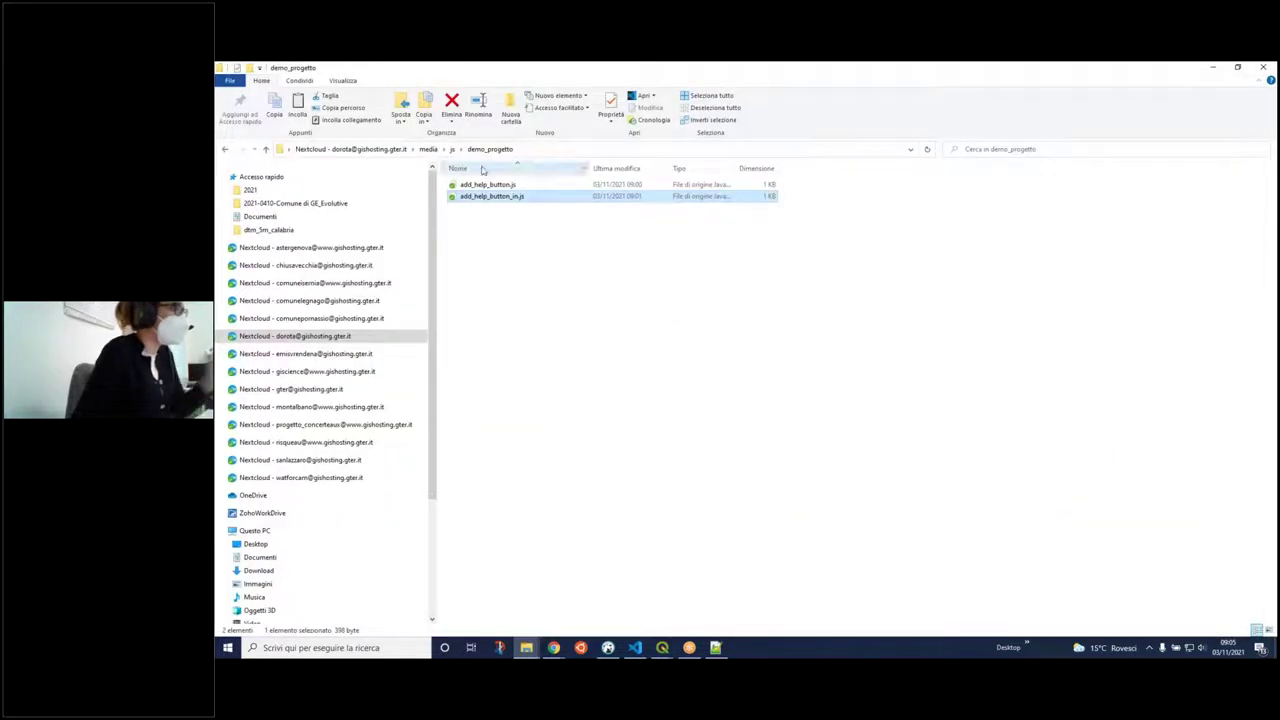
{"action": "right_click", "coordinate": [486, 244]}
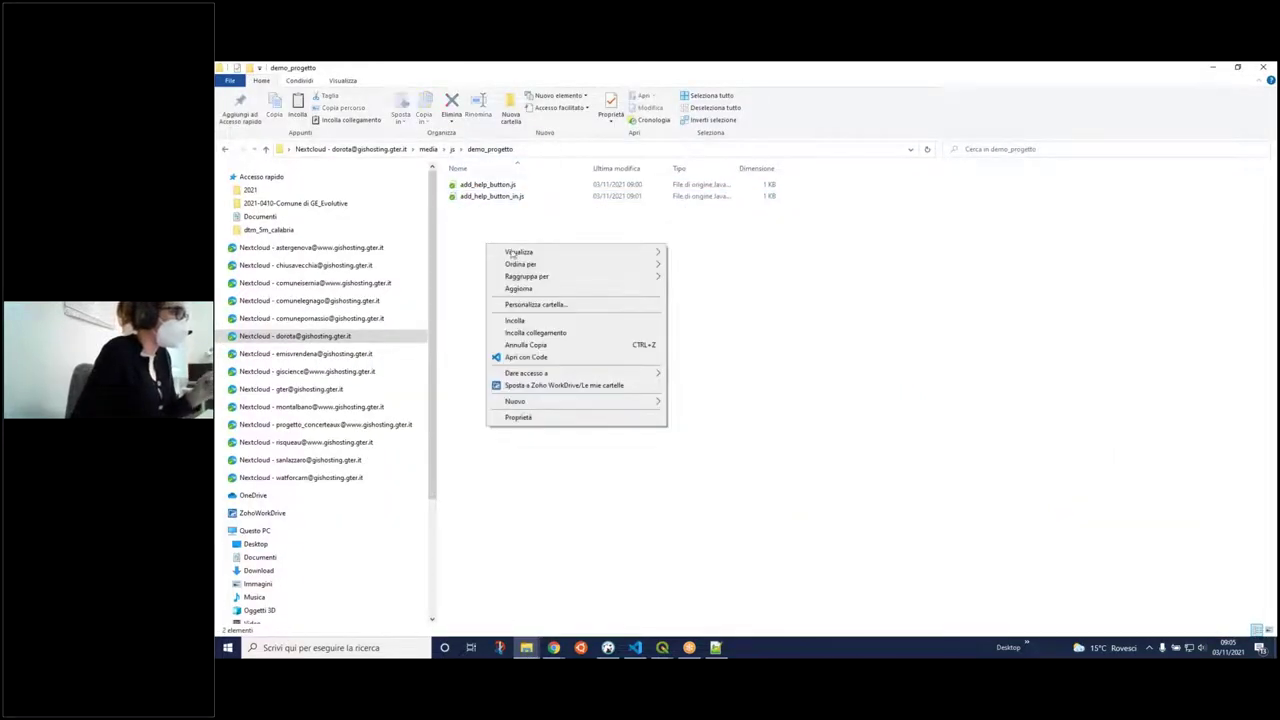
{"action": "left_click", "coordinate": [514, 320]}
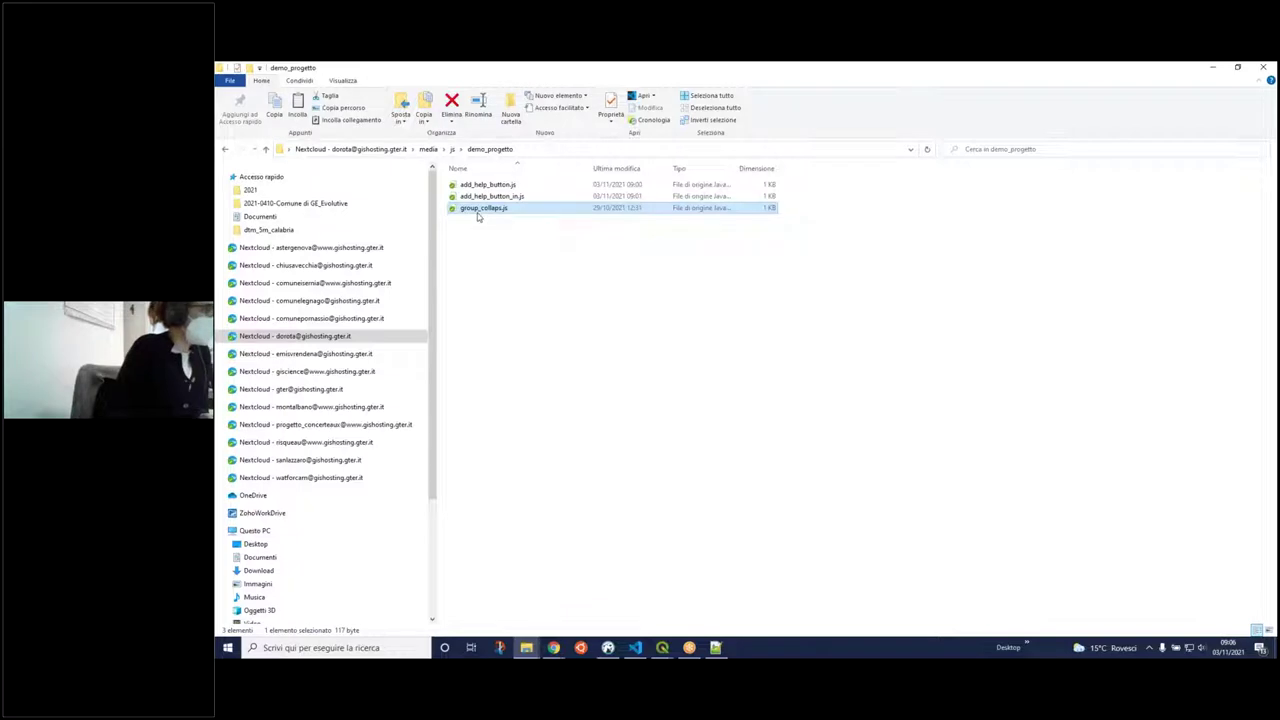
- Open the pasted group_collaps.js in Notepad++ and examine its code and the group selector on line 3
{"action": "right_click", "coordinate": [478, 216]}
{"action": "left_click", "coordinate": [520, 219]}
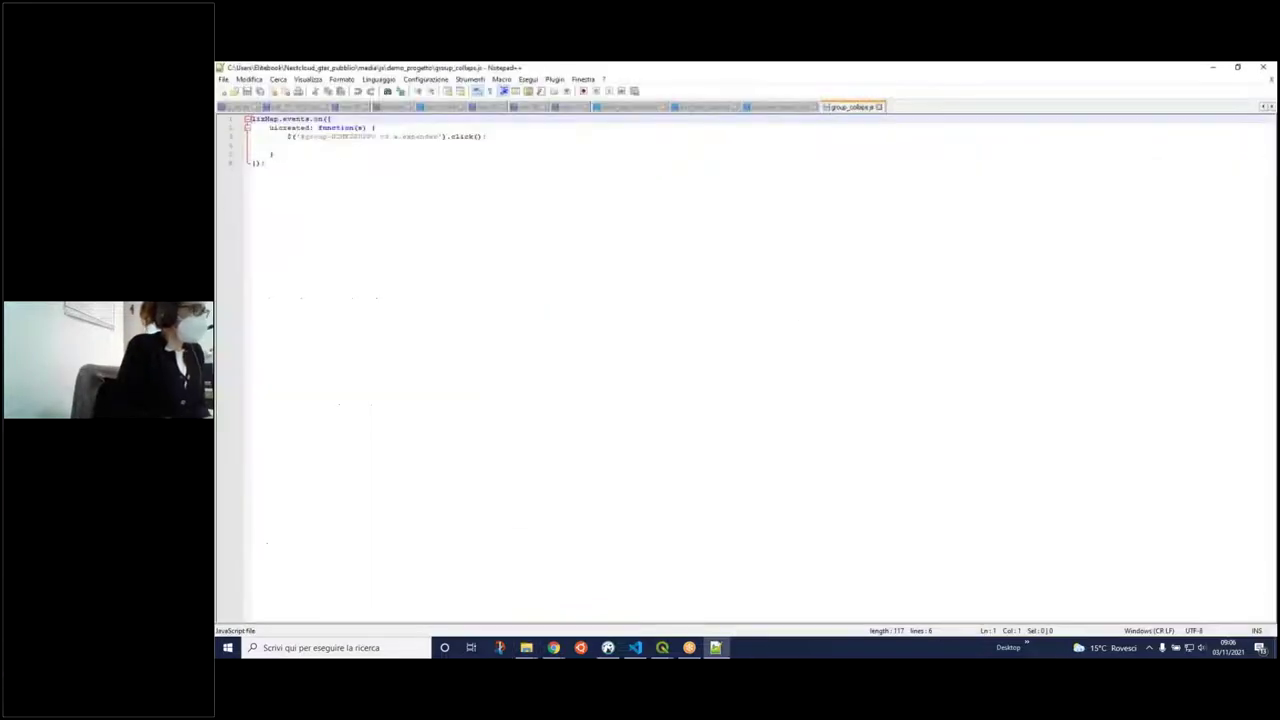
{"action": "left_click", "coordinate": [448, 188]}
{"action": "key", "text": "ctrl+a"}
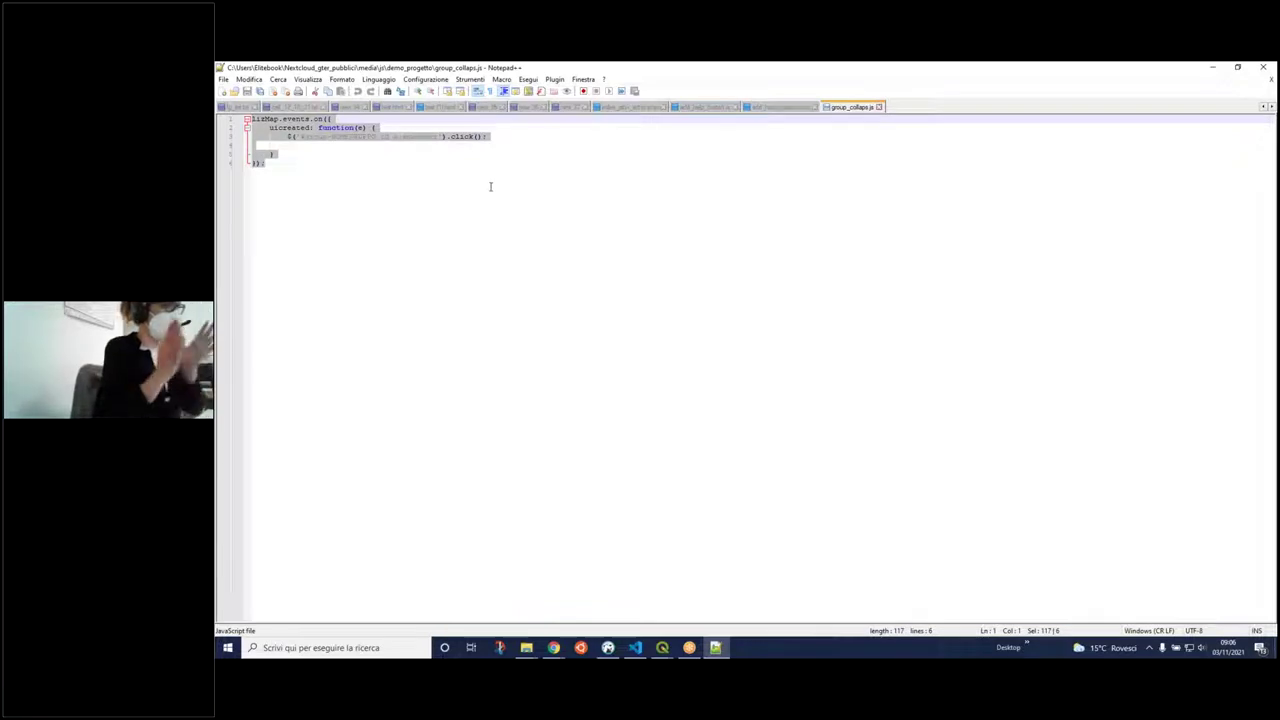
{"action": "left_click", "coordinate": [440, 164]}
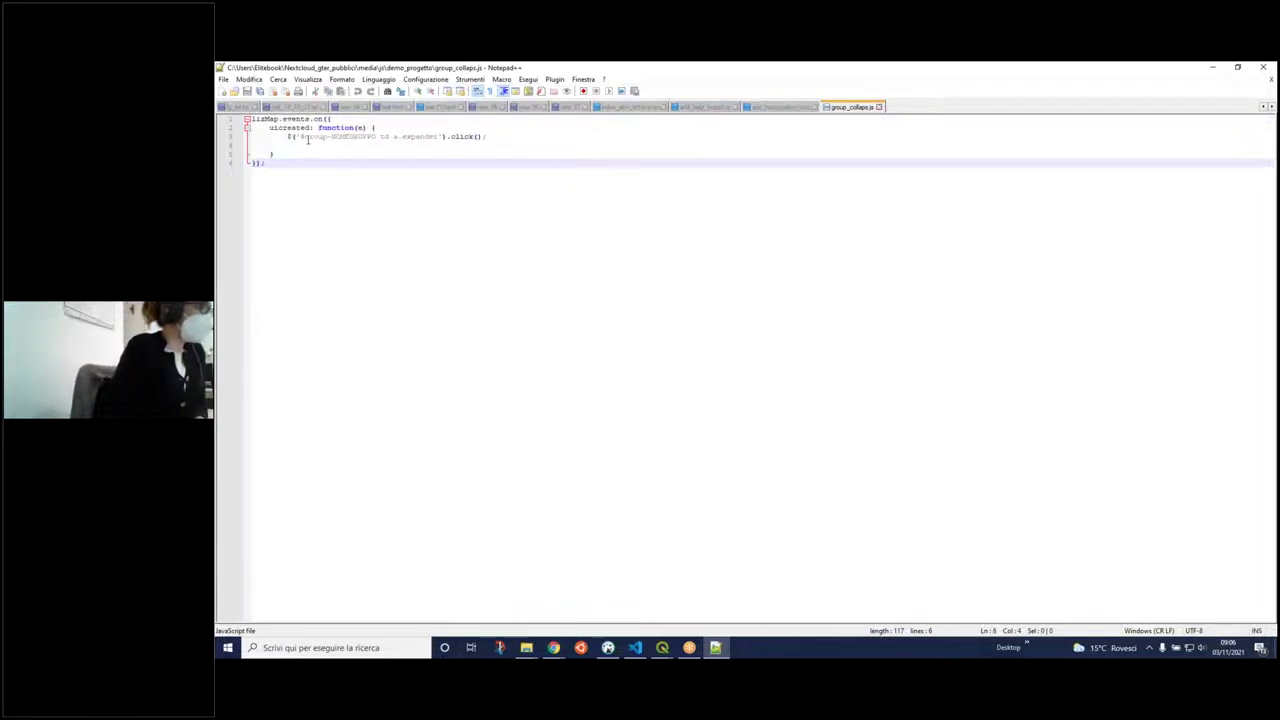
{"action": "left_click_drag", "start_coordinate": [305, 137], "coordinate": [378, 140]}
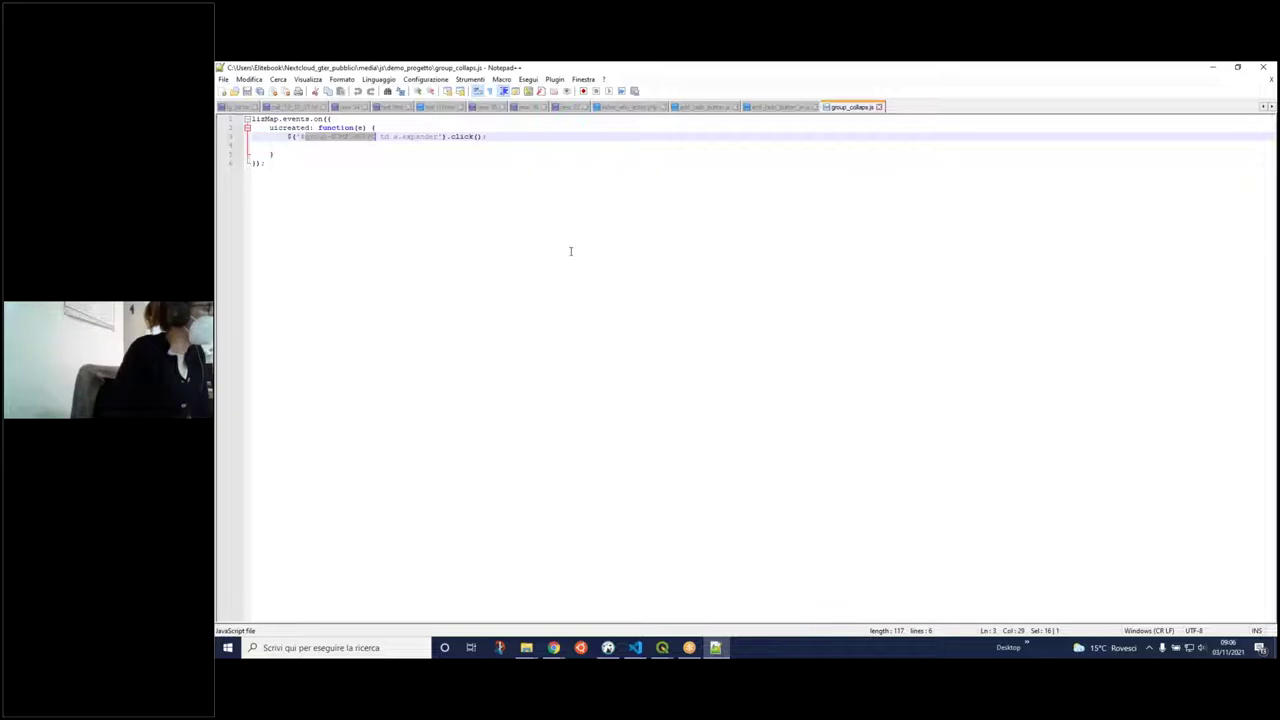
{"action": "left_click", "coordinate": [357, 171]}
- Check the group's name in the QGIS project and replace the NOMEGRUPPO placeholder in the group_collaps.js selector with dati
{"action": "left_click_drag", "start_coordinate": [333, 137], "coordinate": [375, 137]}
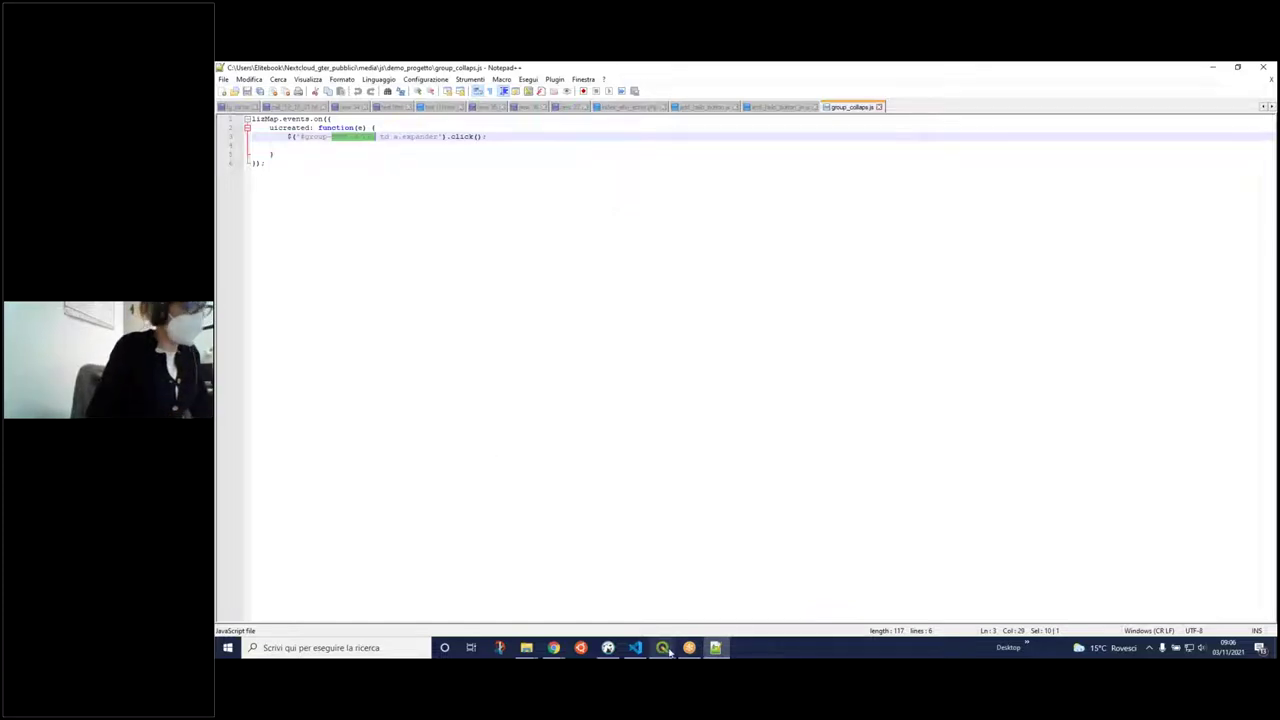
{"action": "mouse_move", "coordinate": [668, 651]}
{"action": "left_click", "coordinate": [645, 628]}
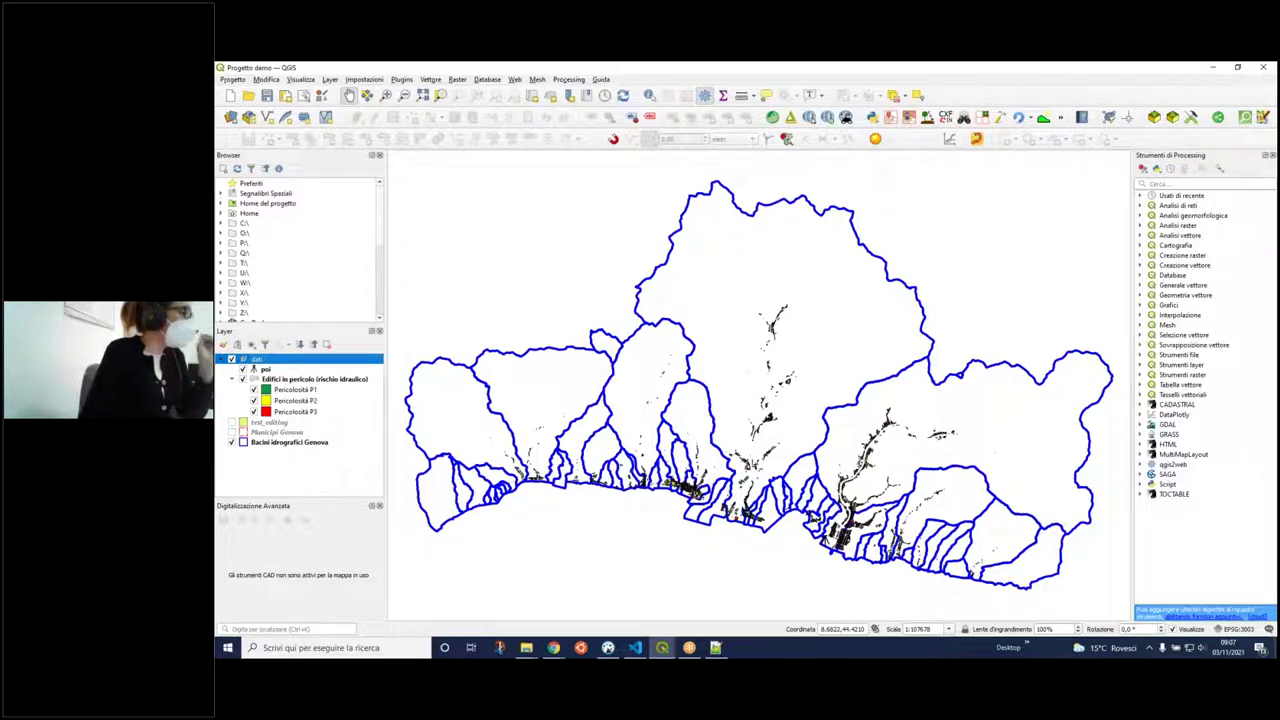
{"action": "left_click", "coordinate": [713, 650]}
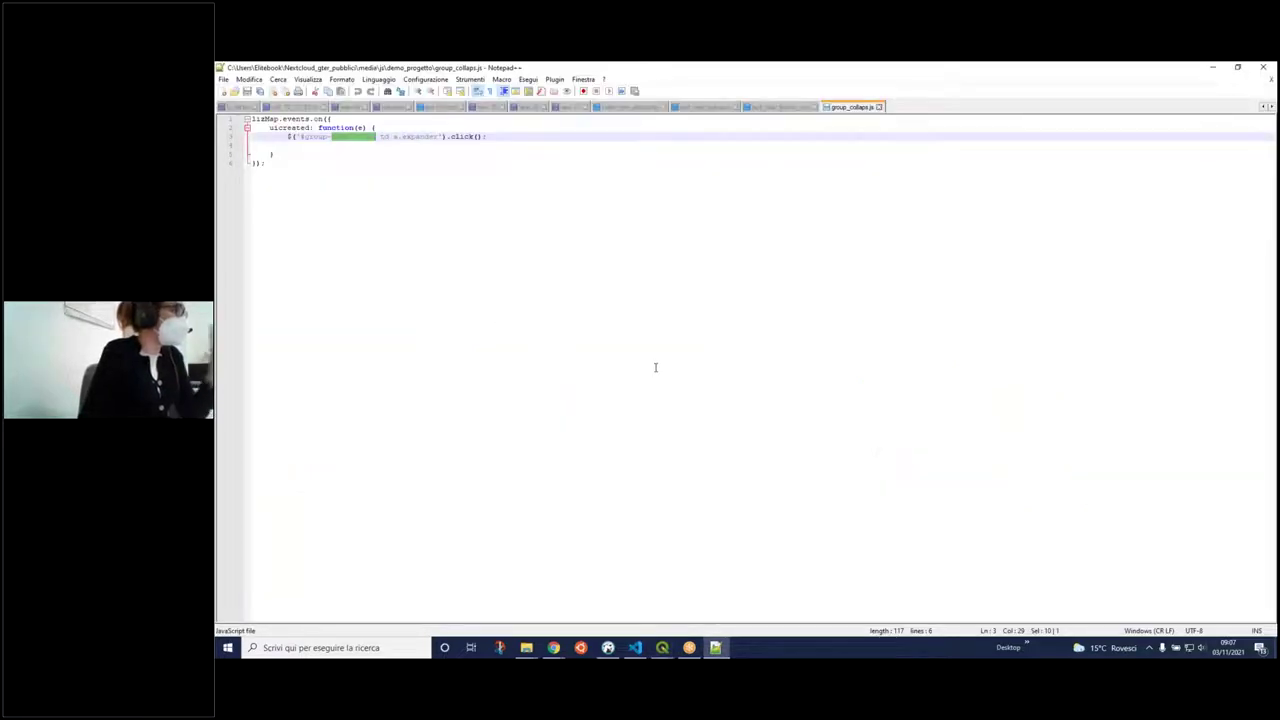
{"action": "type", "text": "dati"}
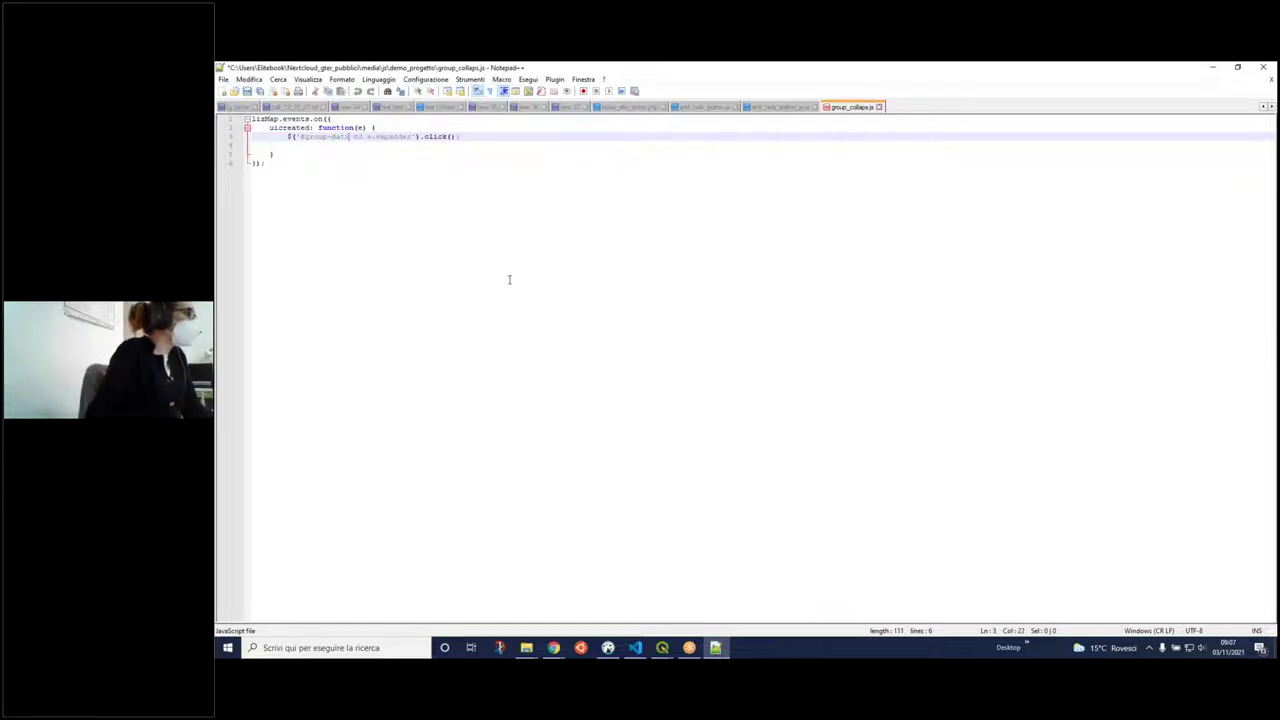
{"action": "left_click", "coordinate": [371, 160]}
{"action": "left_click_drag", "start_coordinate": [331, 137], "coordinate": [348, 137]}
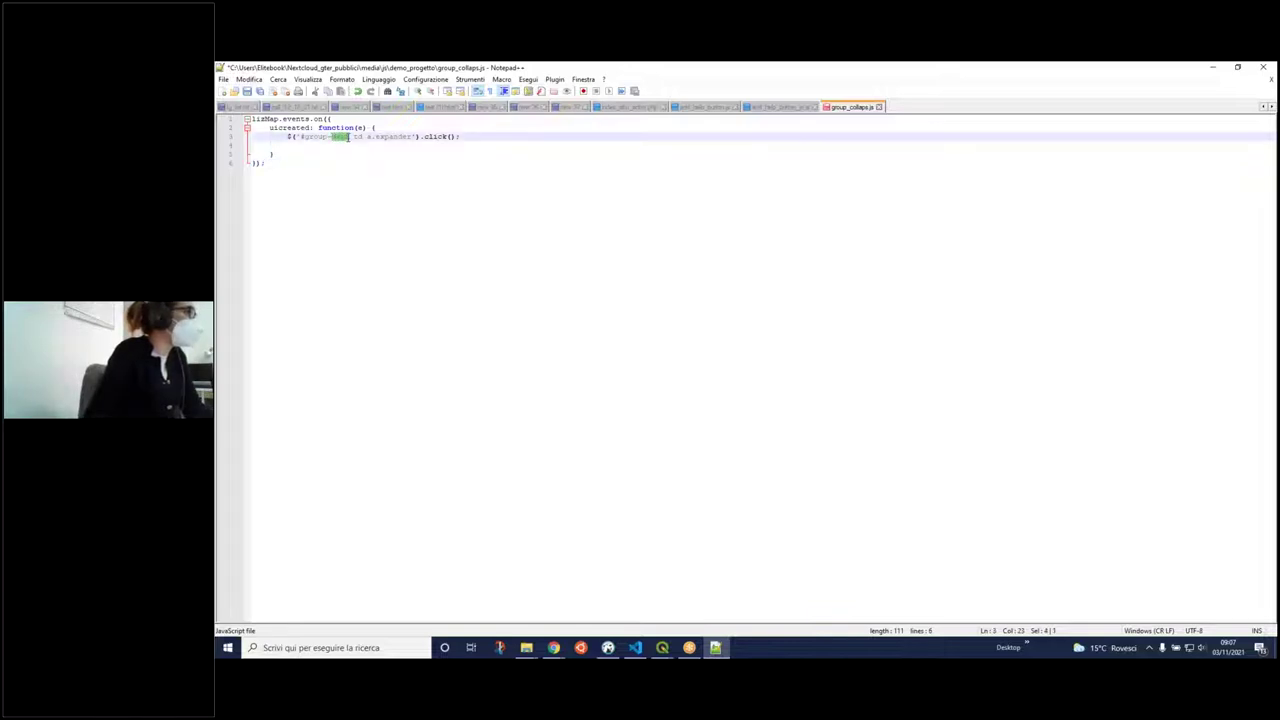
{"action": "left_click", "coordinate": [347, 153]}
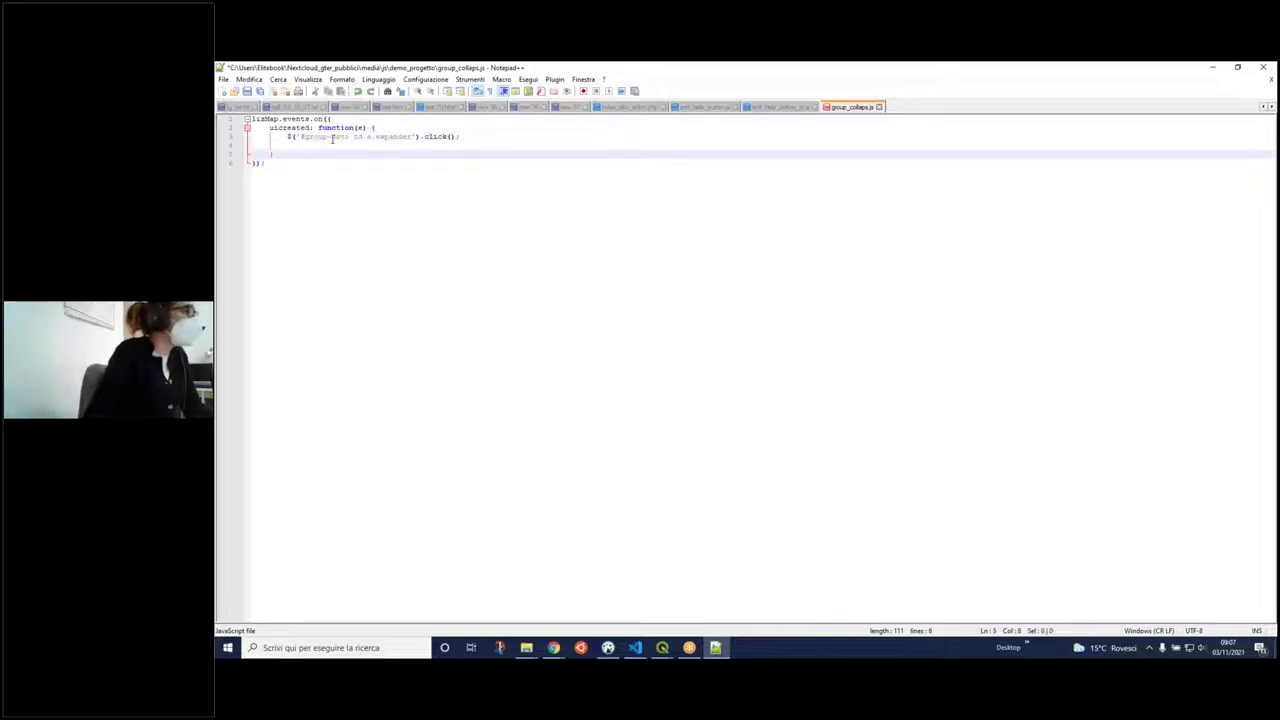
{"action": "left_click_drag", "start_coordinate": [331, 137], "coordinate": [350, 137]}
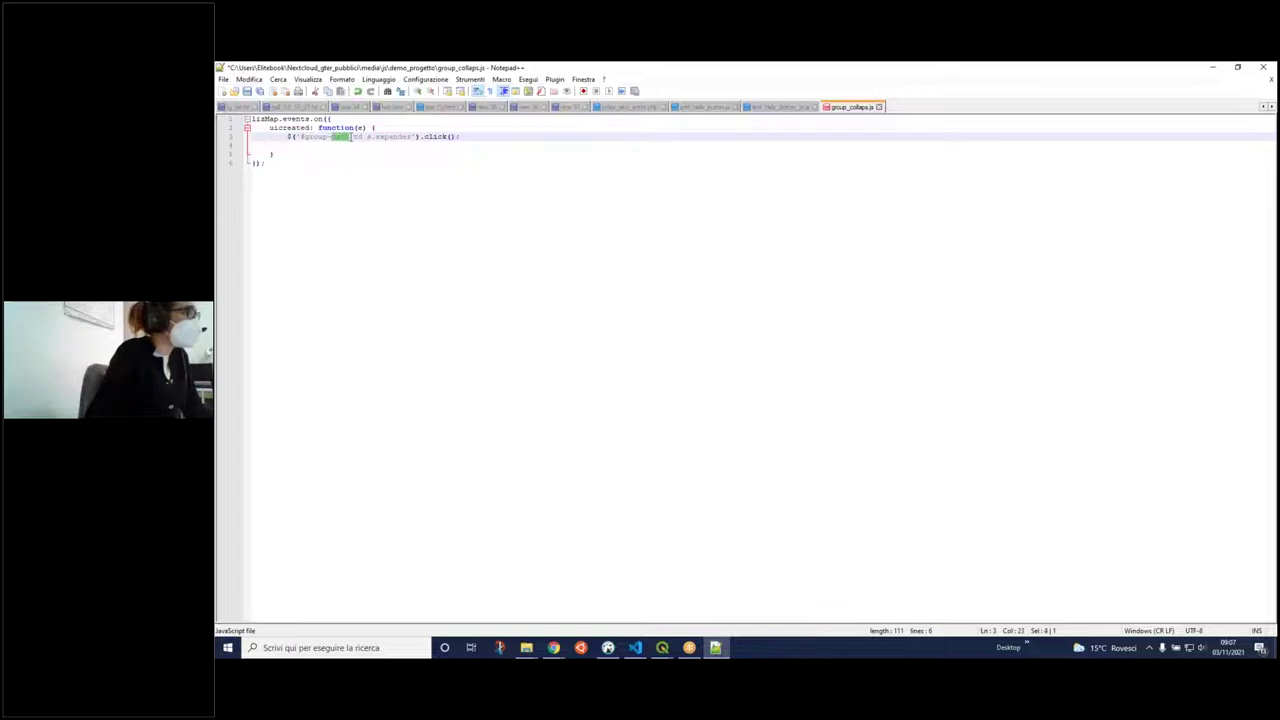
{"action": "left_click", "coordinate": [771, 264]}
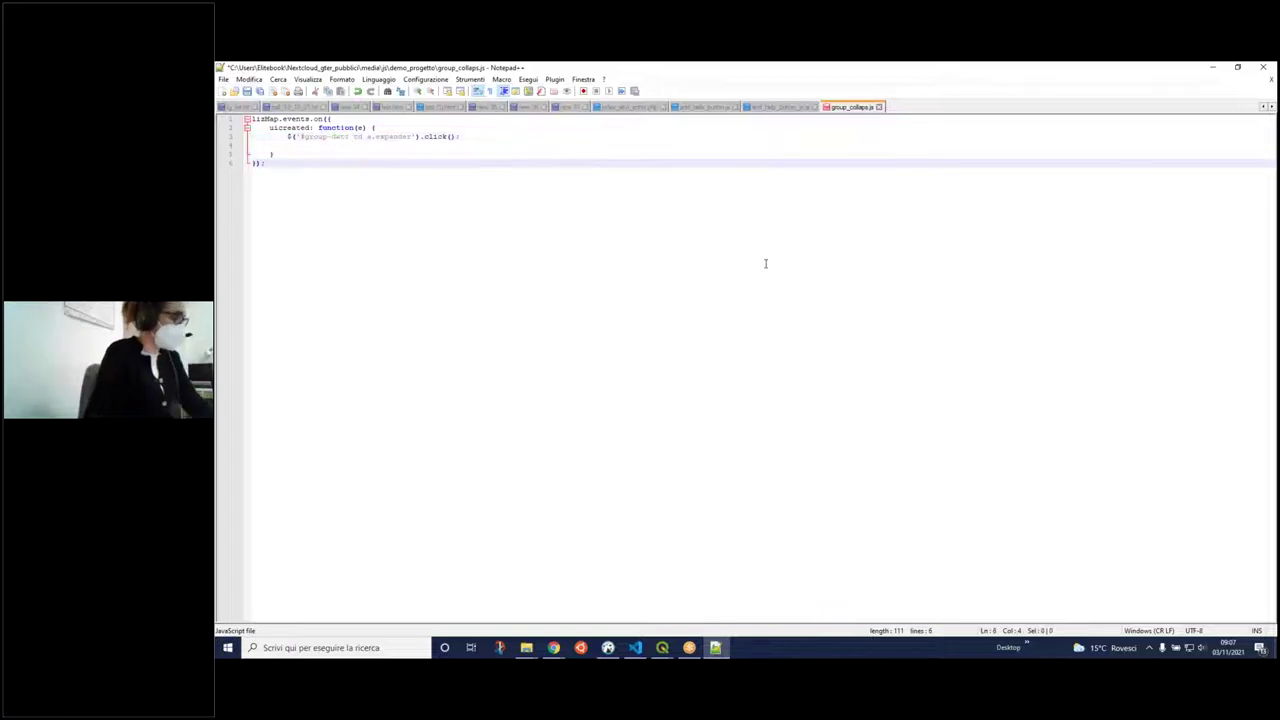
- Save group_collaps.js, reload the Progetto demo map in Chrome and toggle the dati group to check the script's effect
{"action": "key", "text": "ctrl+s"}
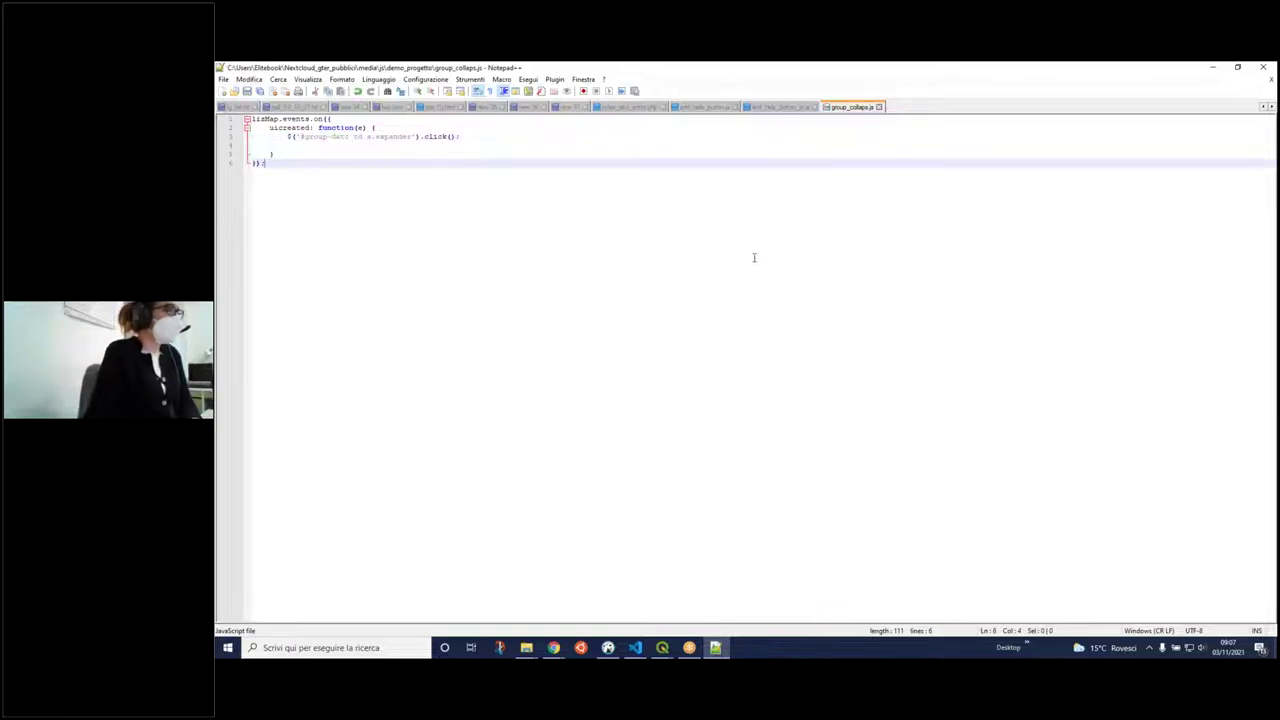
{"action": "mouse_move", "coordinate": [553, 647]}
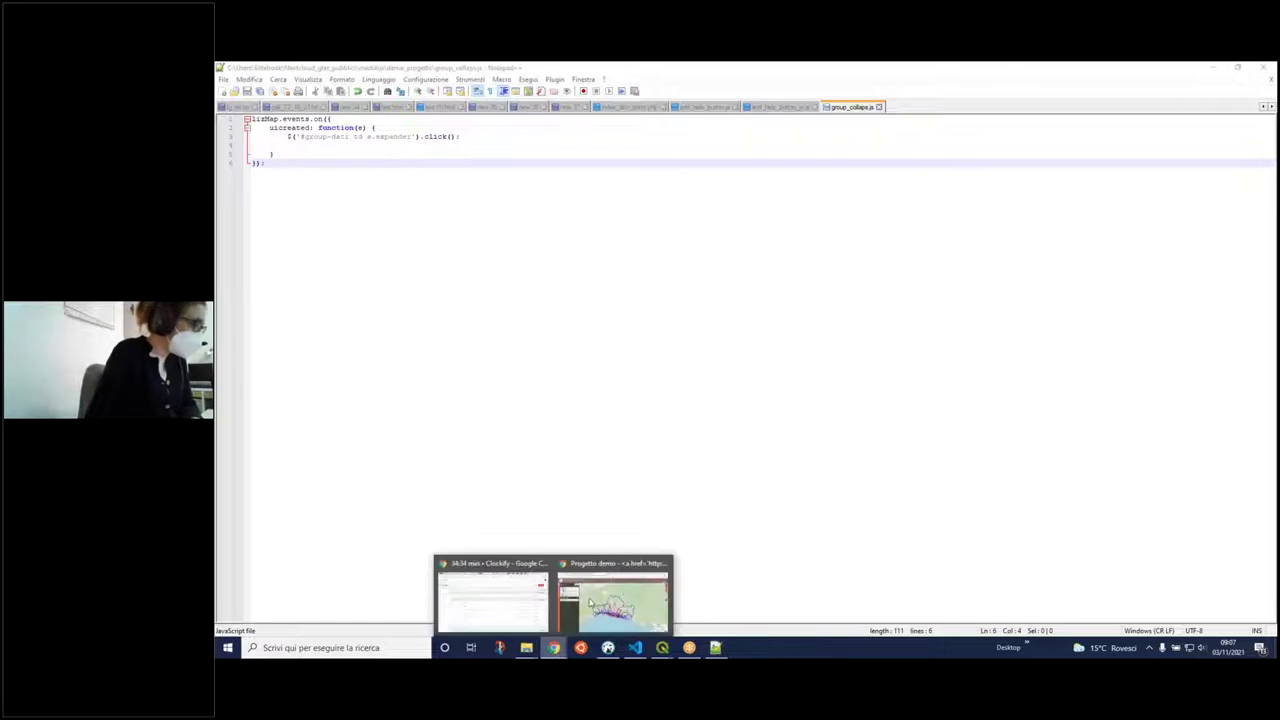
{"action": "left_click", "coordinate": [612, 598]}
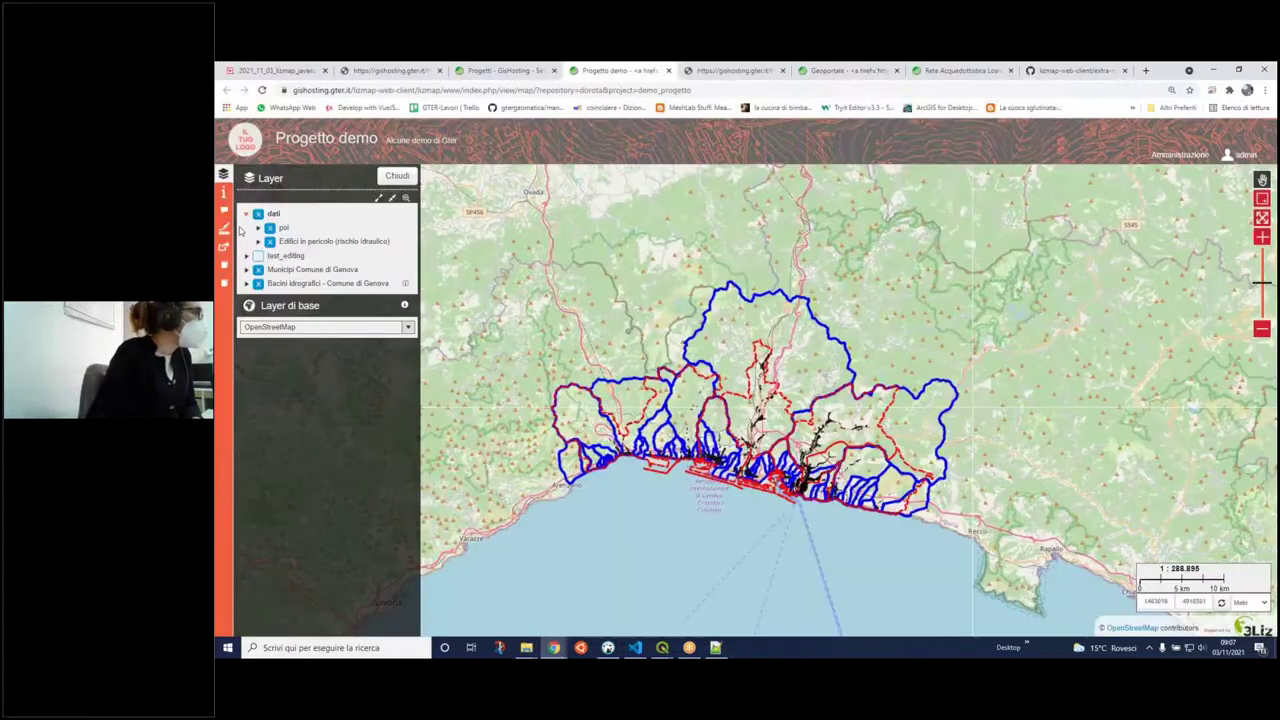
{"action": "left_click", "coordinate": [263, 90]}
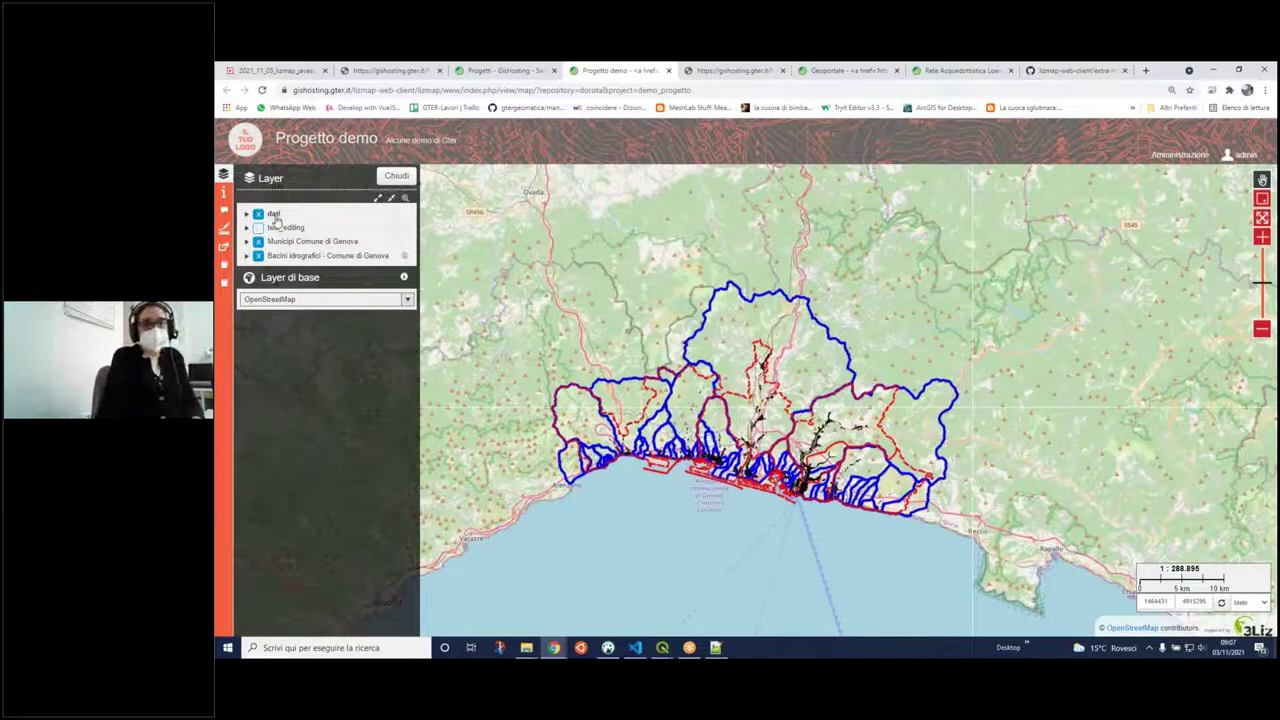
{"action": "left_click", "coordinate": [246, 215]}
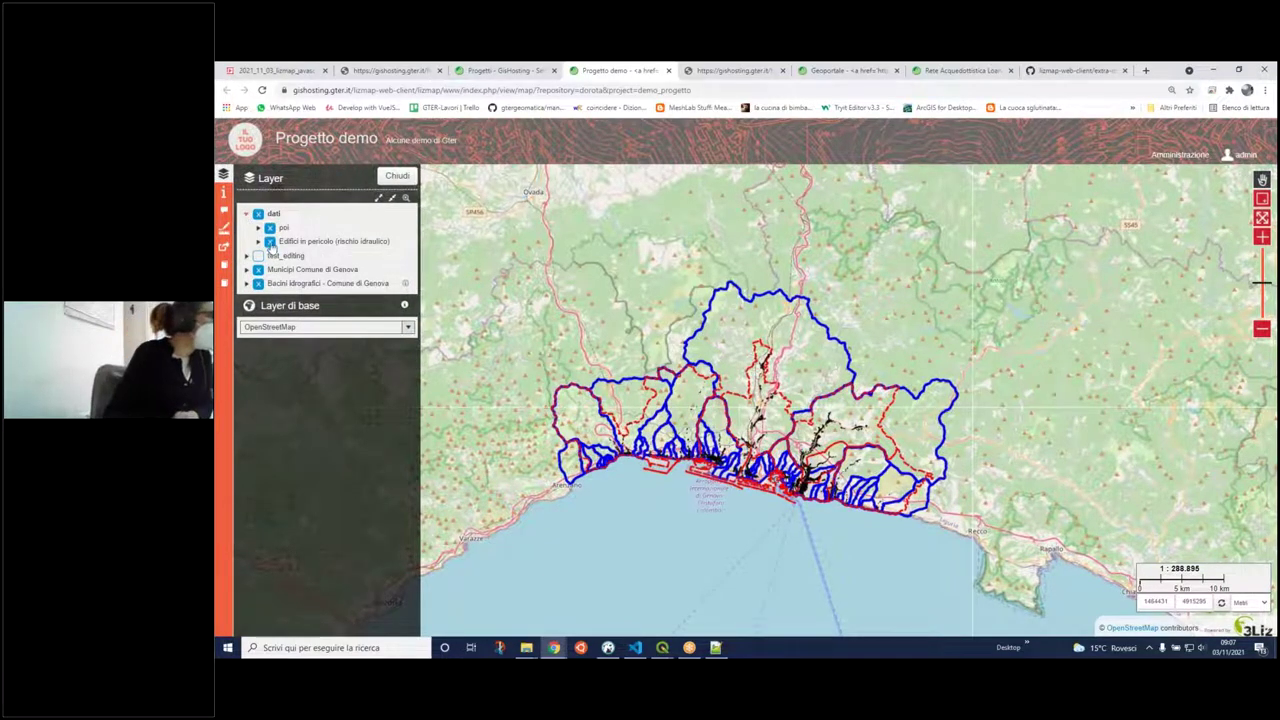
{"action": "left_click", "coordinate": [246, 214]}
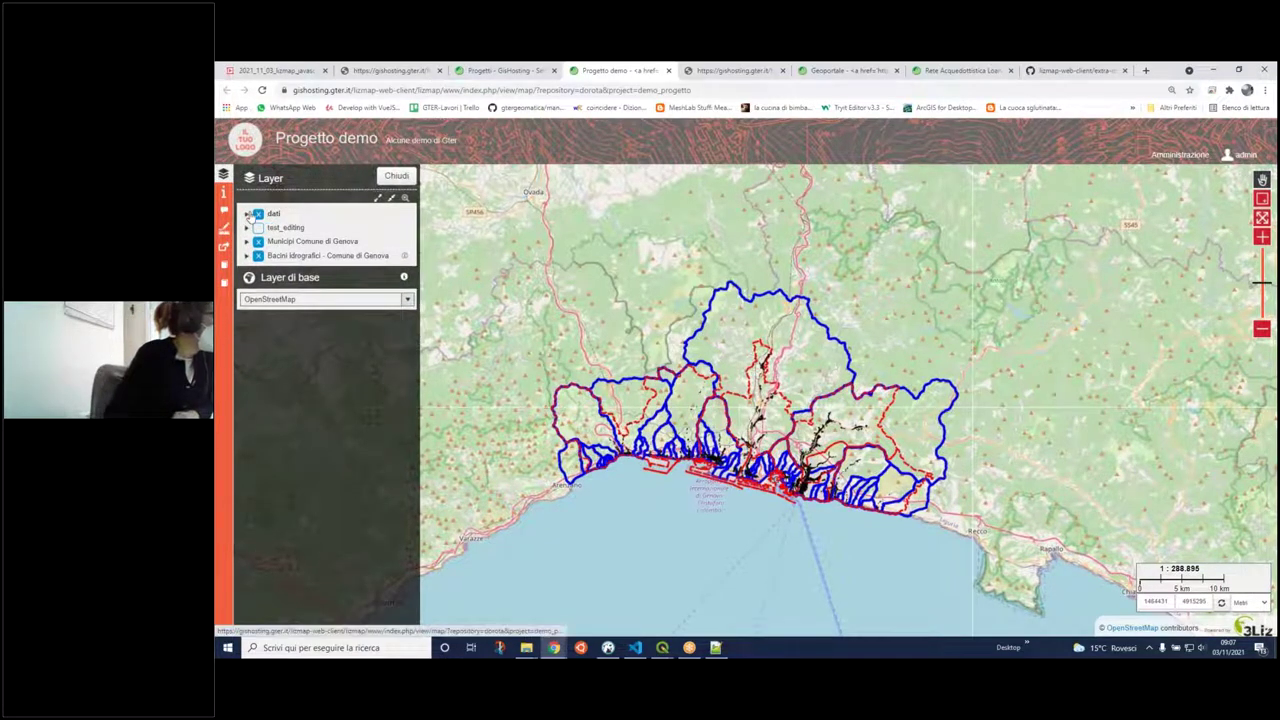
{"action": "left_click", "coordinate": [261, 91]}
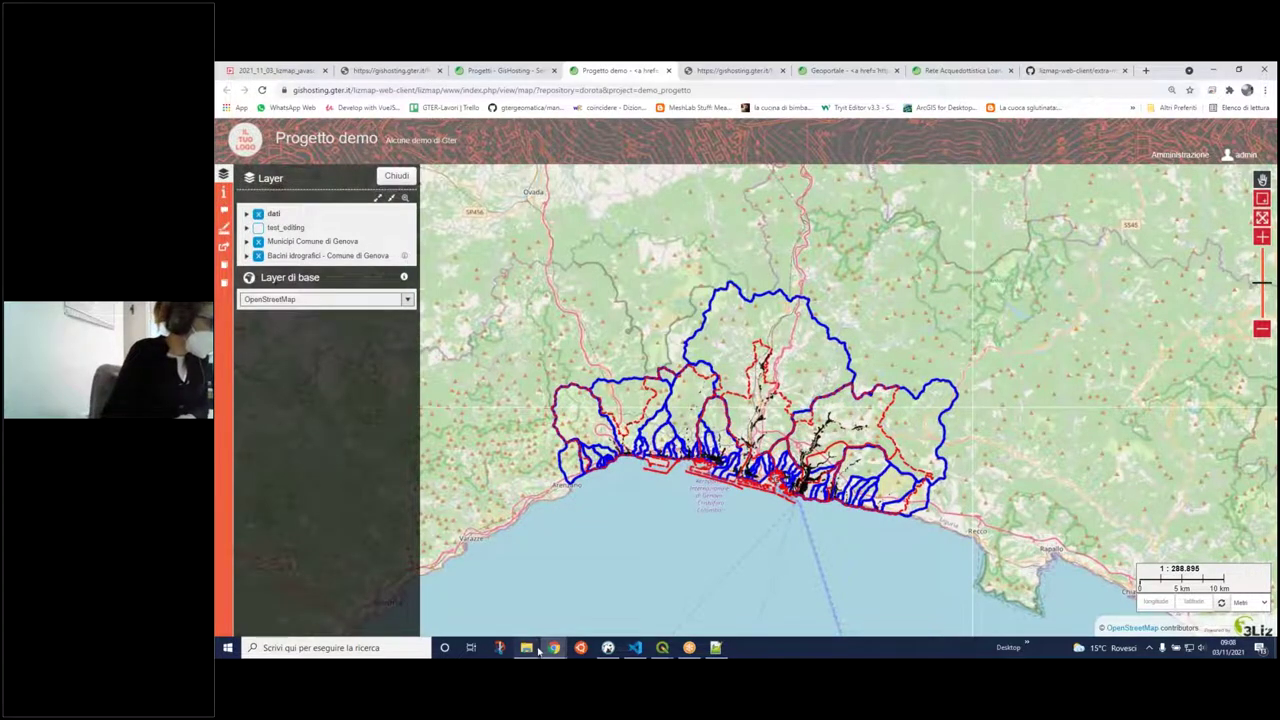
- In File Explorer, move group_collaps.js out of the demo_progetto folder into its parent js folder
{"action": "mouse_move", "coordinate": [538, 652]}
{"action": "left_click", "coordinate": [586, 600]}
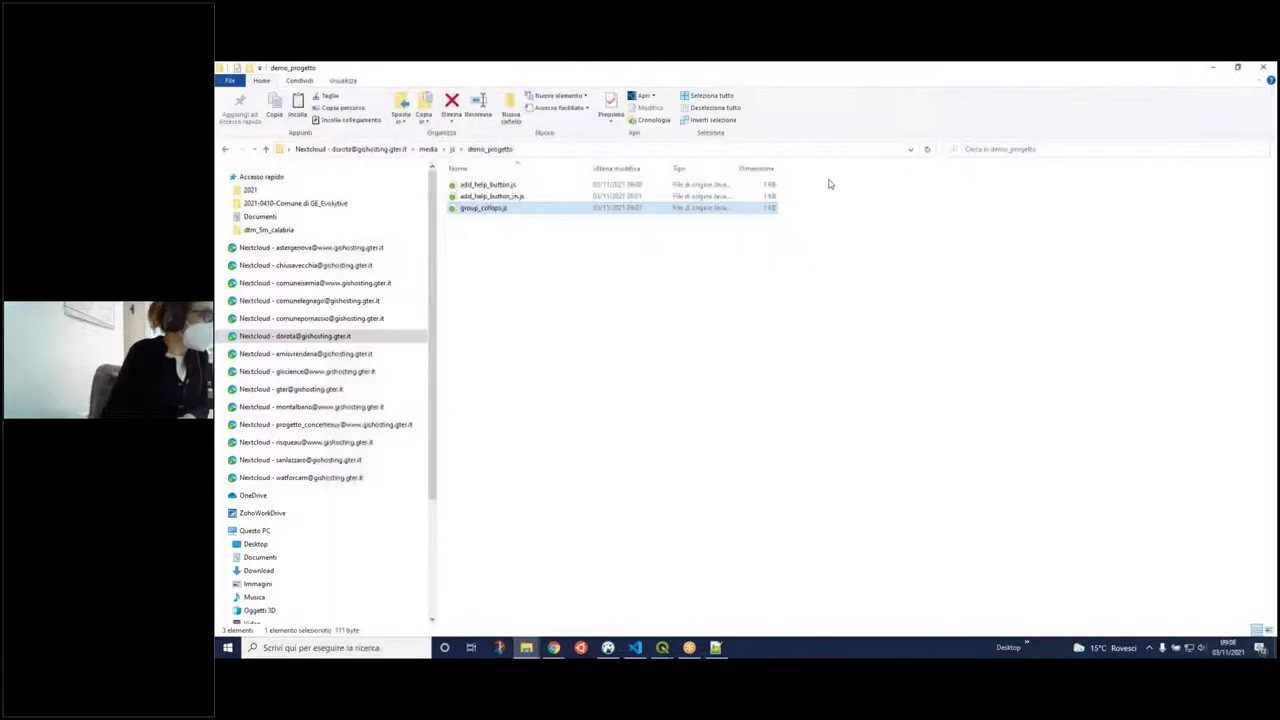
{"action": "right_click", "coordinate": [522, 211]}
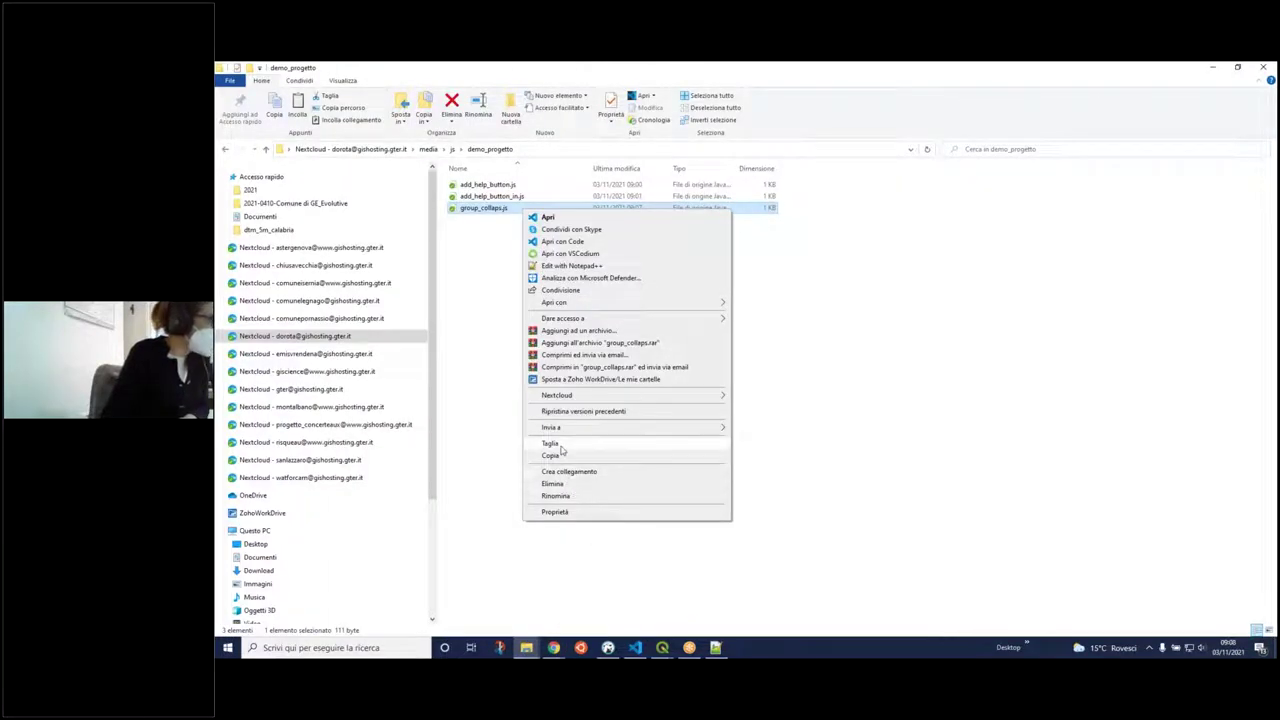
{"action": "key", "text": "Escape"}
{"action": "left_click", "coordinate": [450, 149]}
{"action": "right_click", "coordinate": [471, 281]}
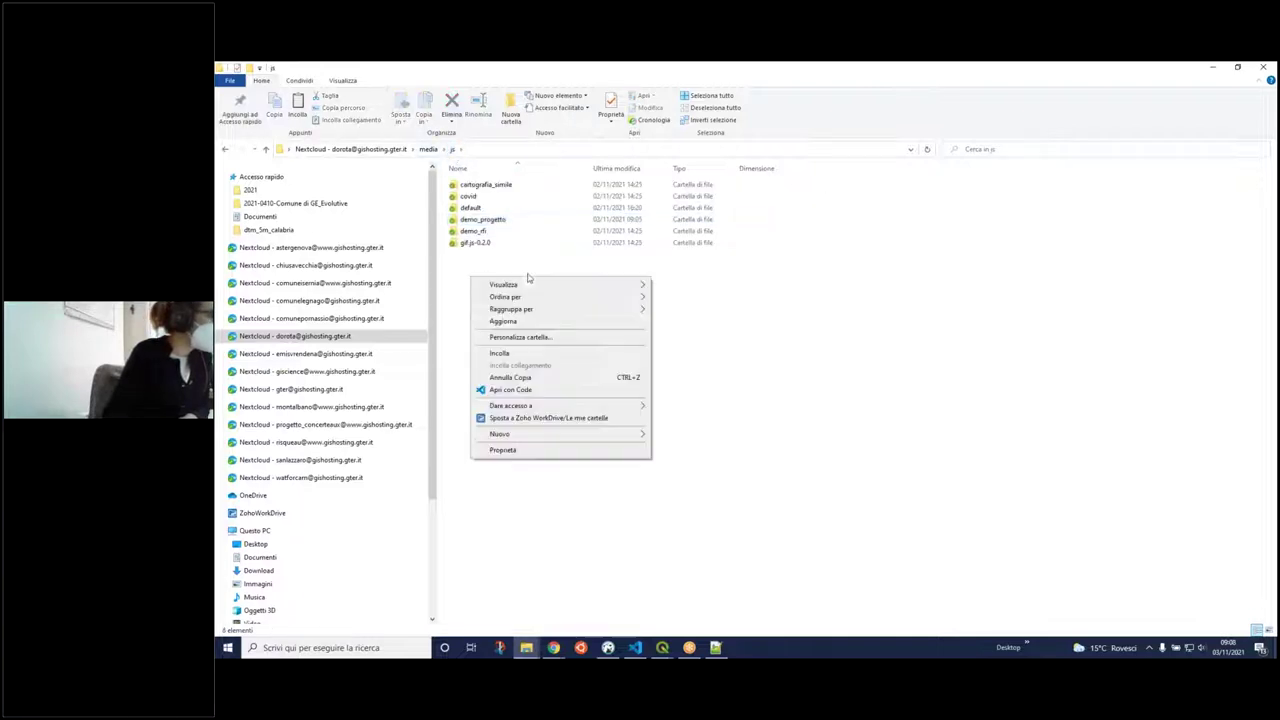
{"action": "left_click", "coordinate": [531, 352]}
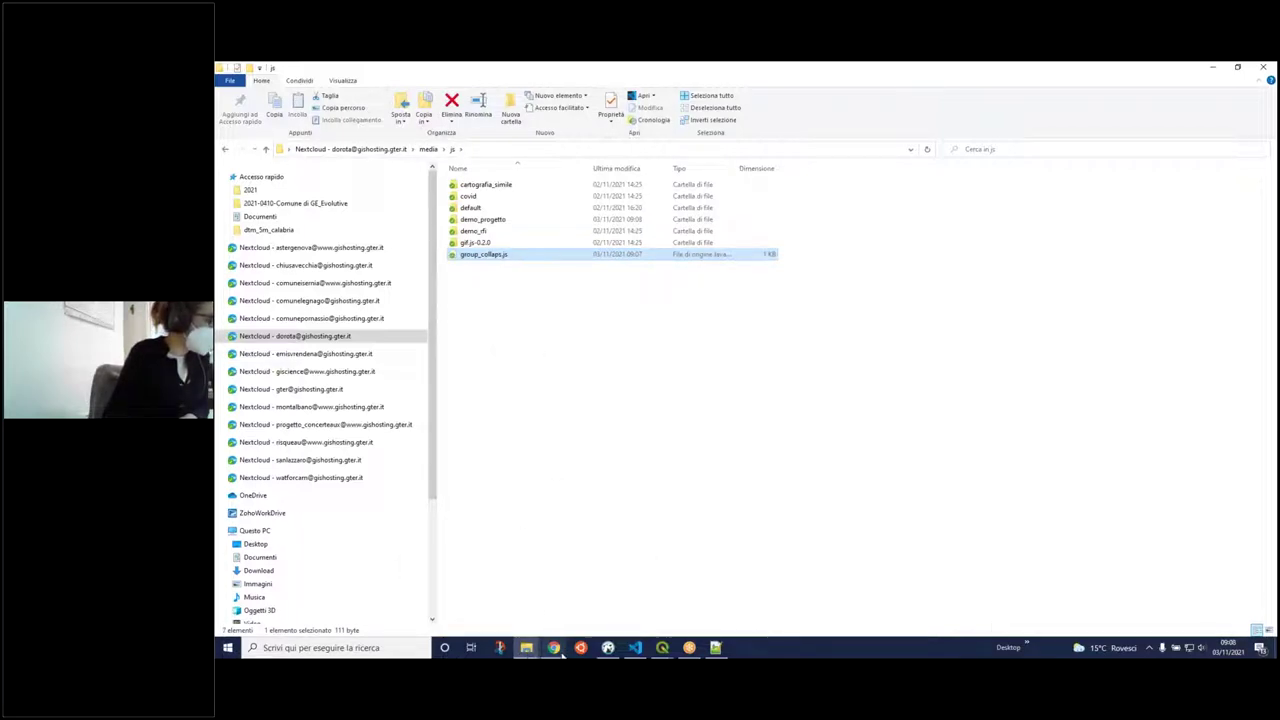
- Reload the Progetto demo map in Chrome and toggle the dati group to check its default state without the script
{"action": "mouse_move", "coordinate": [553, 647]}
{"action": "left_click", "coordinate": [573, 562]}
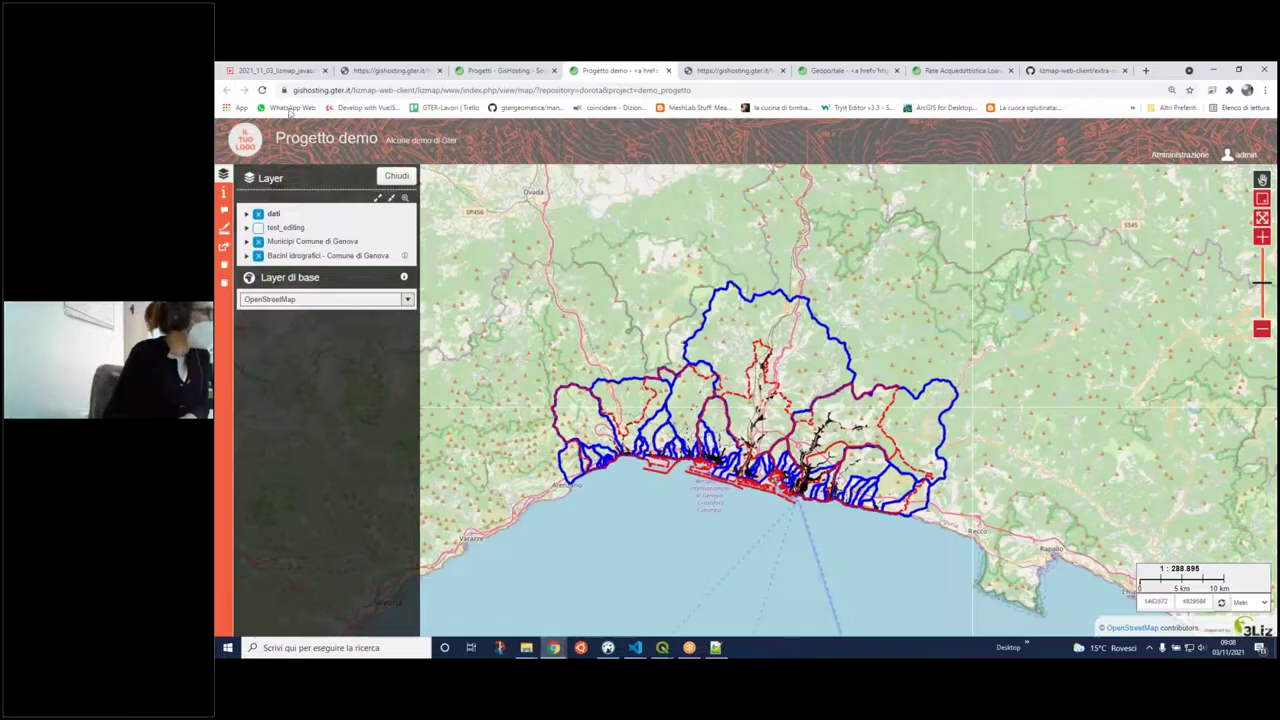
{"action": "left_click", "coordinate": [263, 90]}
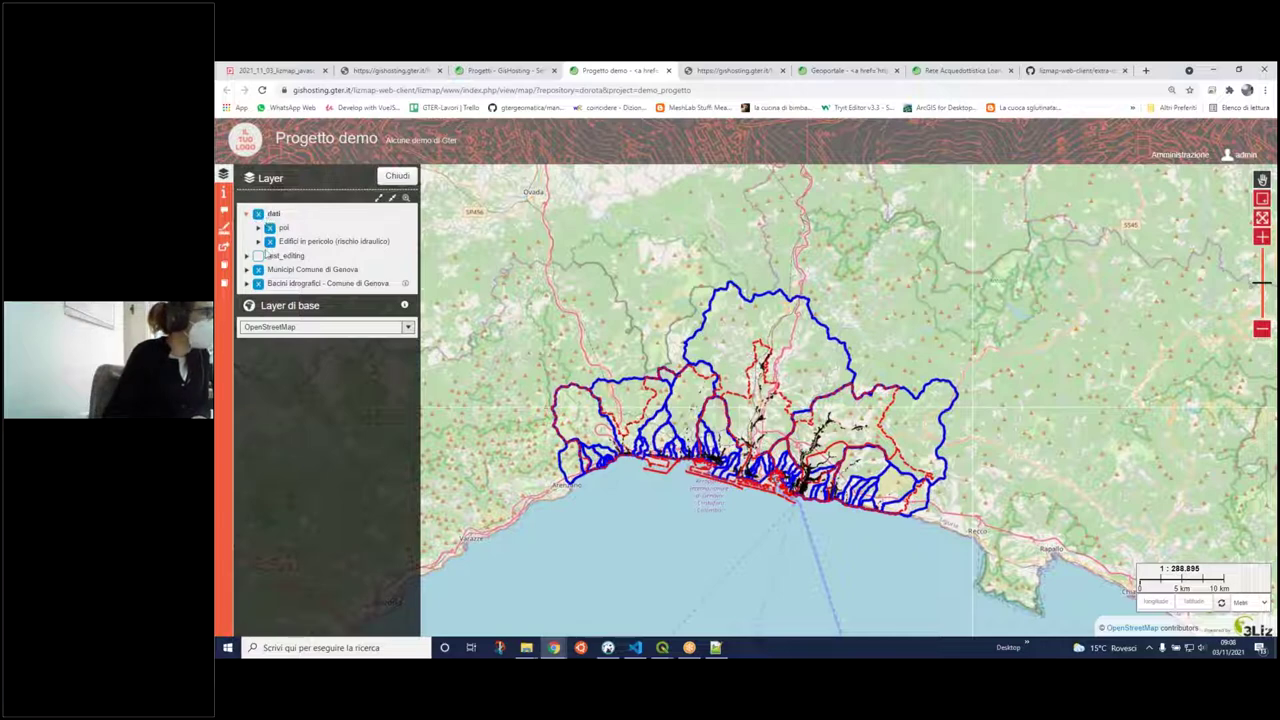
{"action": "left_click", "coordinate": [247, 214]}
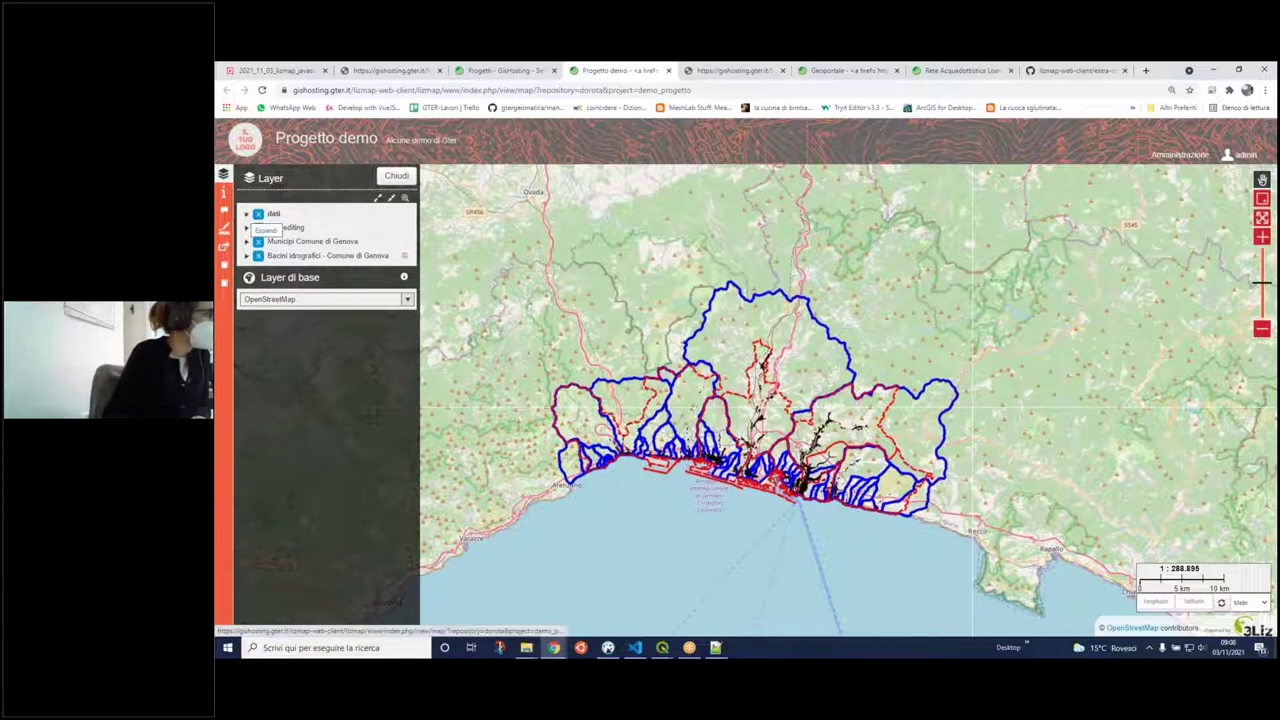
{"action": "left_click", "coordinate": [247, 214]}
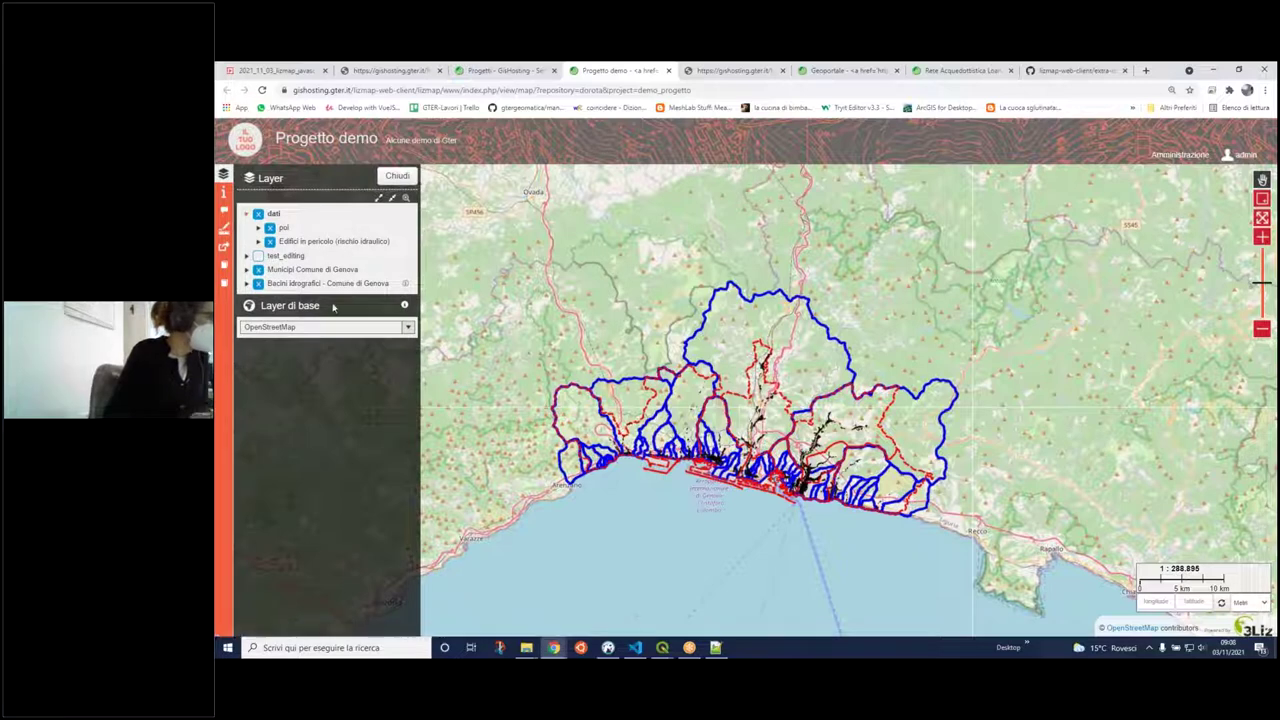
- Move group_collaps.js from the js folder back into the demo_progetto folder
{"action": "mouse_move", "coordinate": [535, 650]}
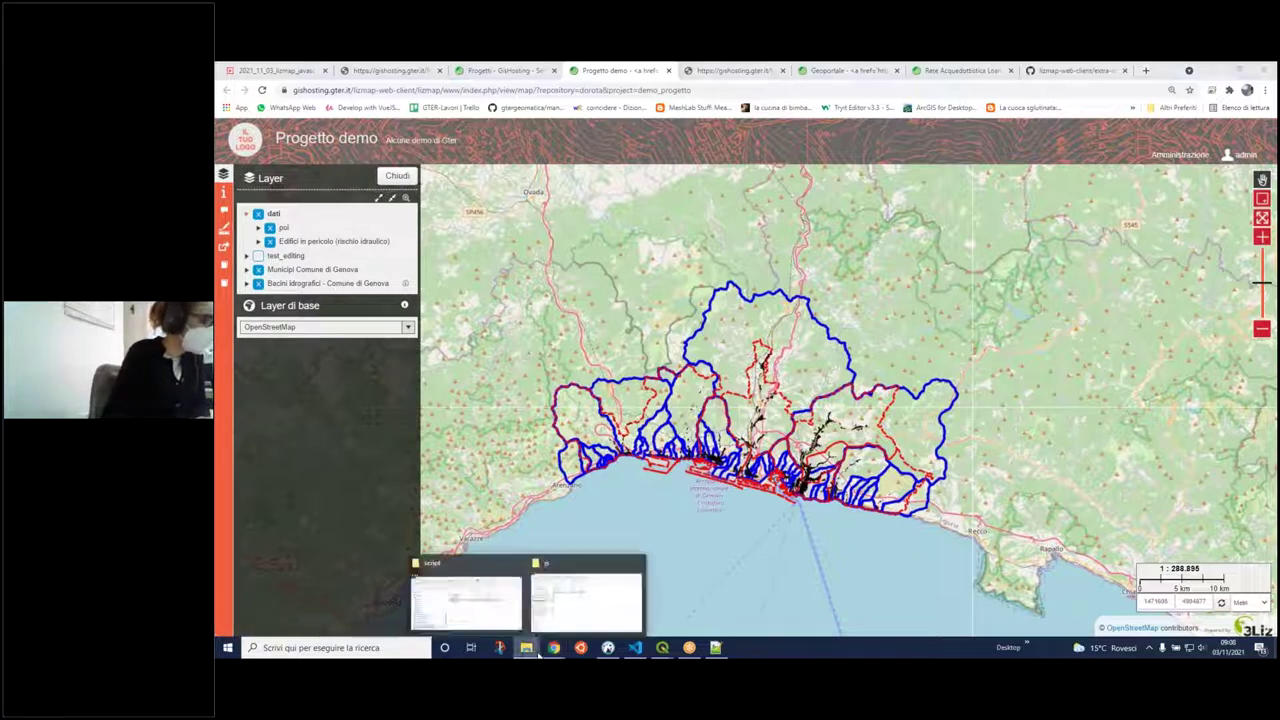
{"action": "left_click", "coordinate": [586, 598]}
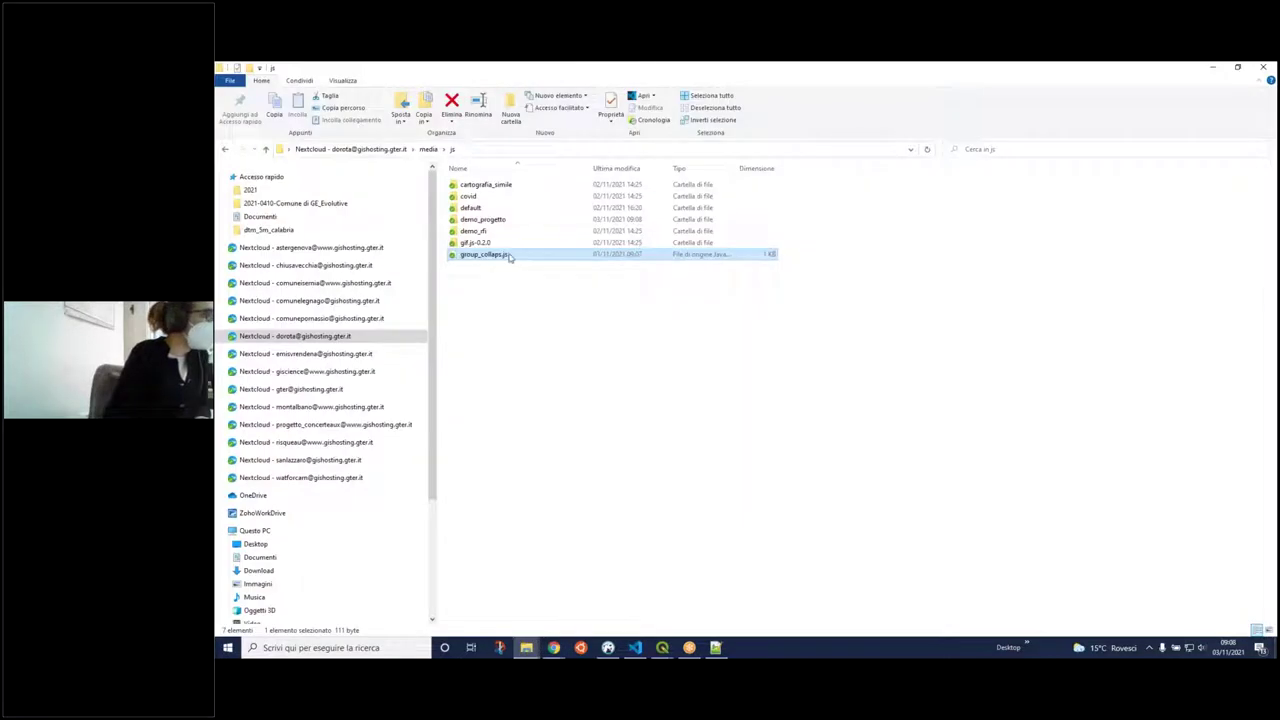
{"action": "left_click_drag", "start_coordinate": [510, 257], "coordinate": [547, 426]}
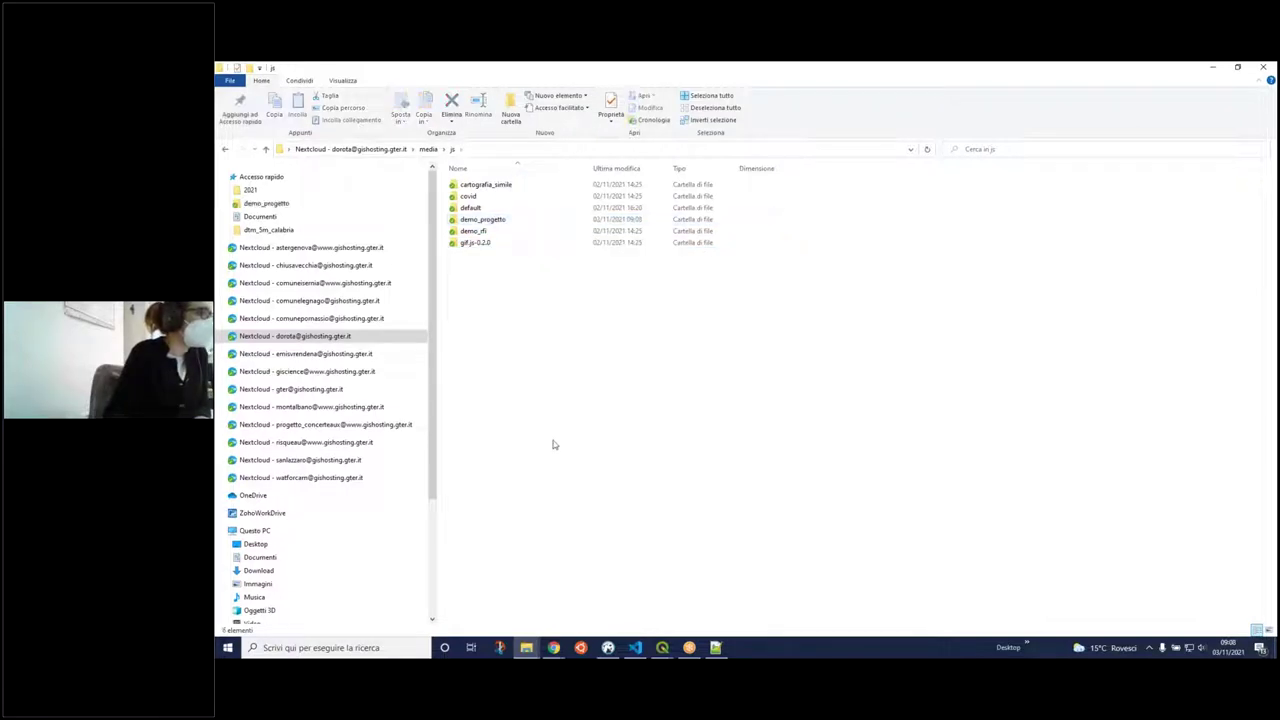
- Reload the Progetto demo map in Chrome with the script restored and expand and collapse the dati group
{"action": "left_click", "coordinate": [576, 611]}
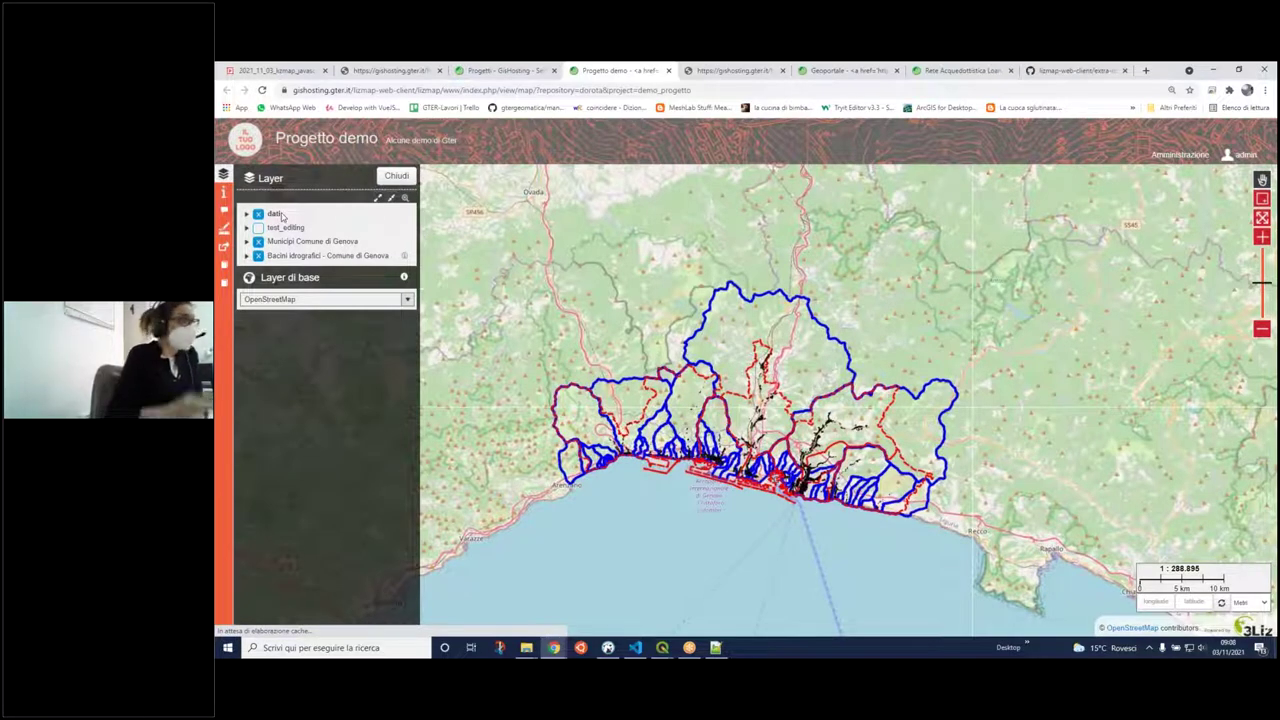
{"action": "left_click", "coordinate": [246, 215]}
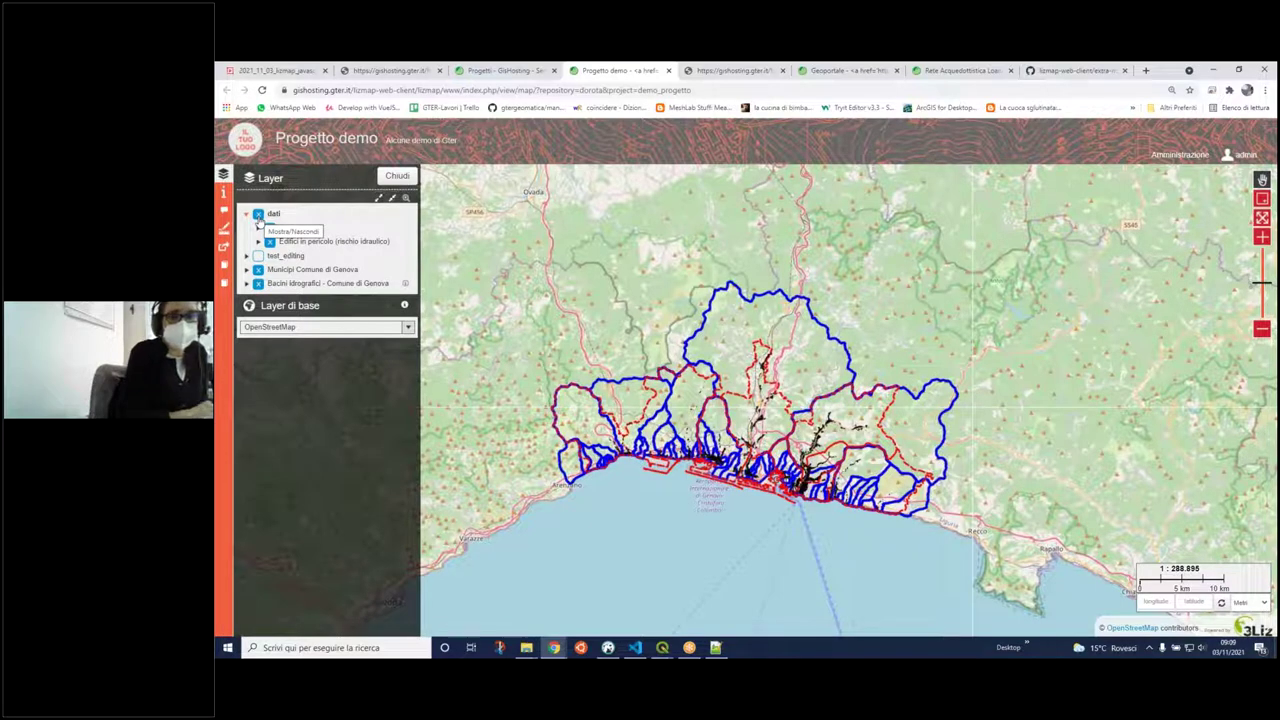
{"action": "left_click", "coordinate": [246, 214]}
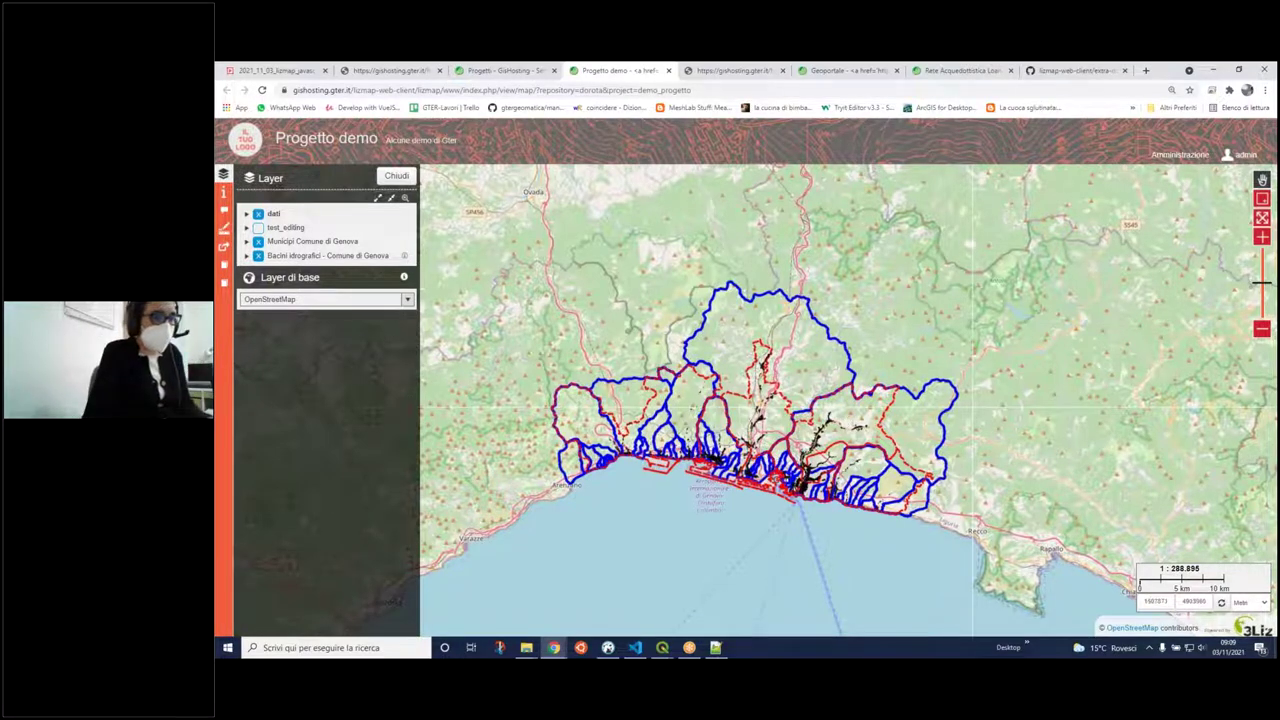
- Open GoogleStreetView.js from the EstateGIS_2021 script folder in Notepad++
{"action": "left_click", "coordinate": [727, 651]}
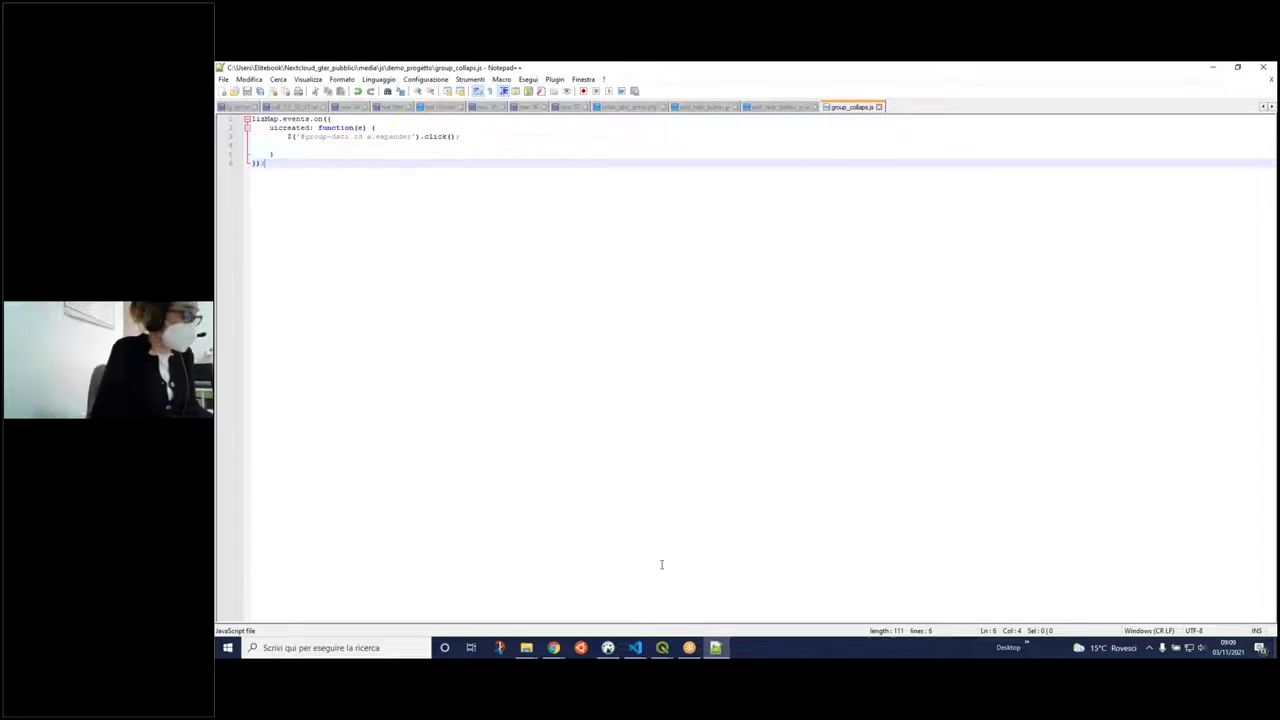
{"action": "left_click", "coordinate": [527, 648]}
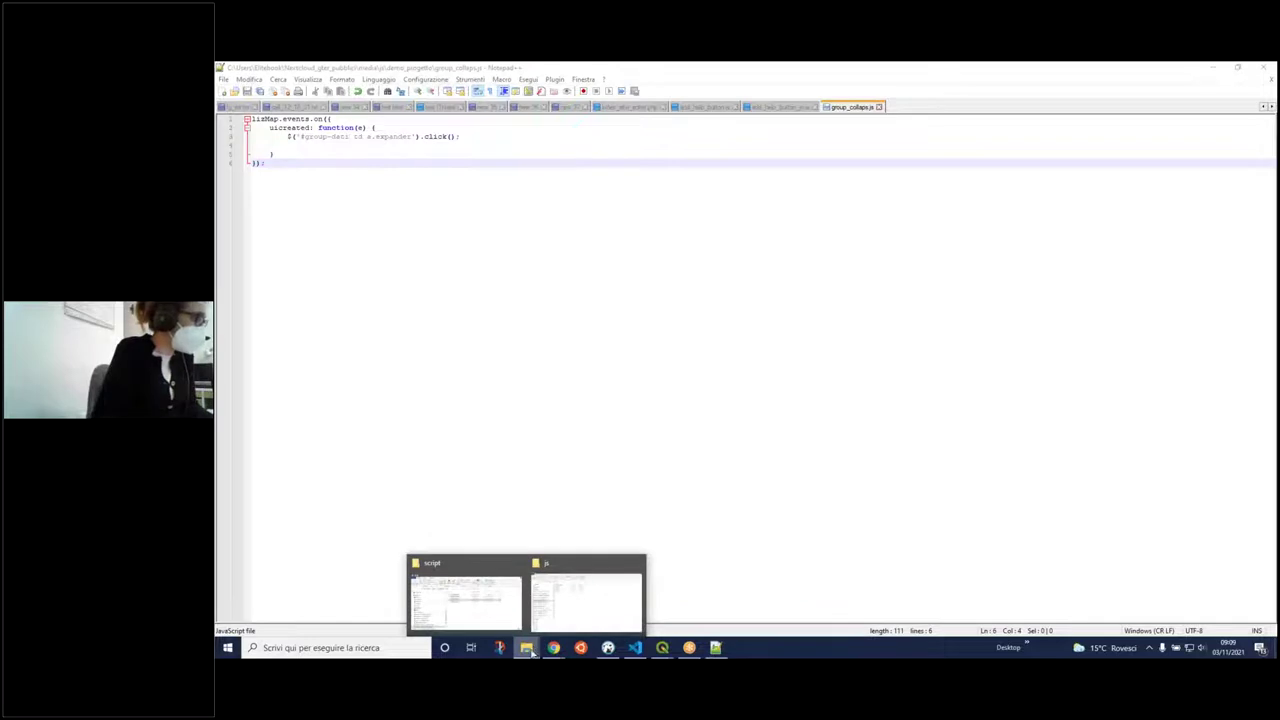
{"action": "left_click", "coordinate": [464, 598]}
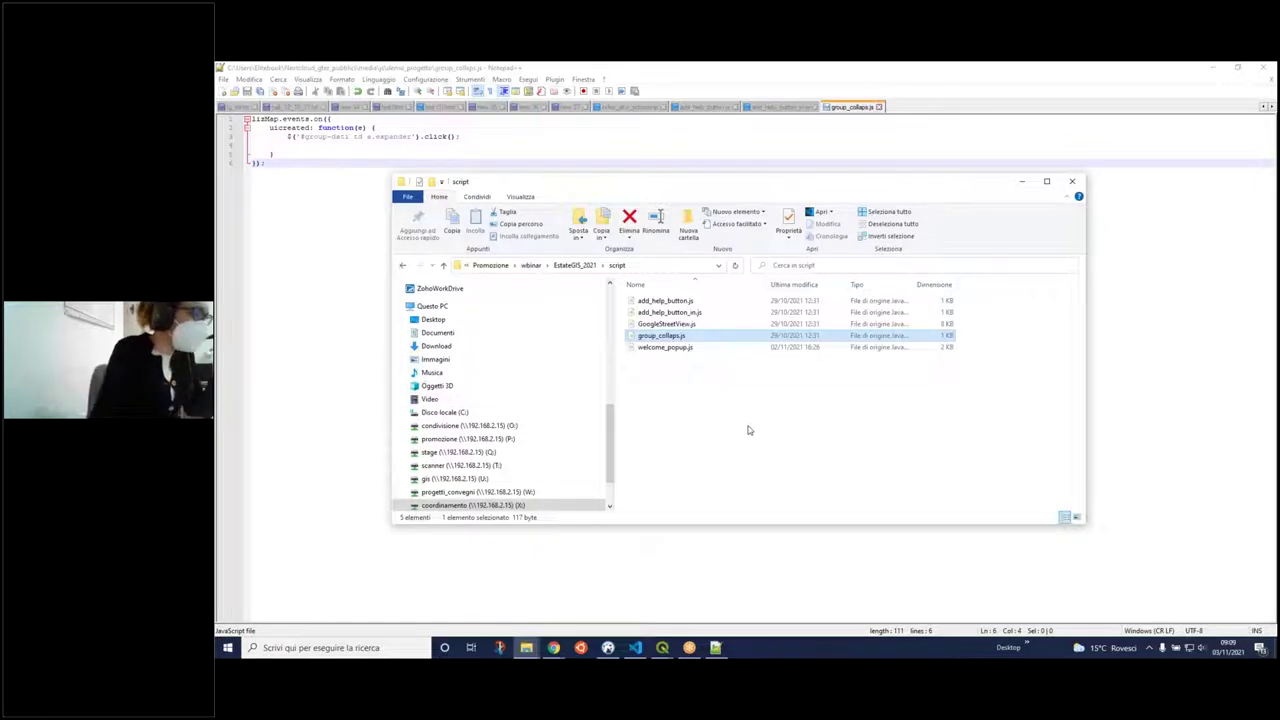
{"action": "left_click", "coordinate": [668, 325], "text": "ctrl"}
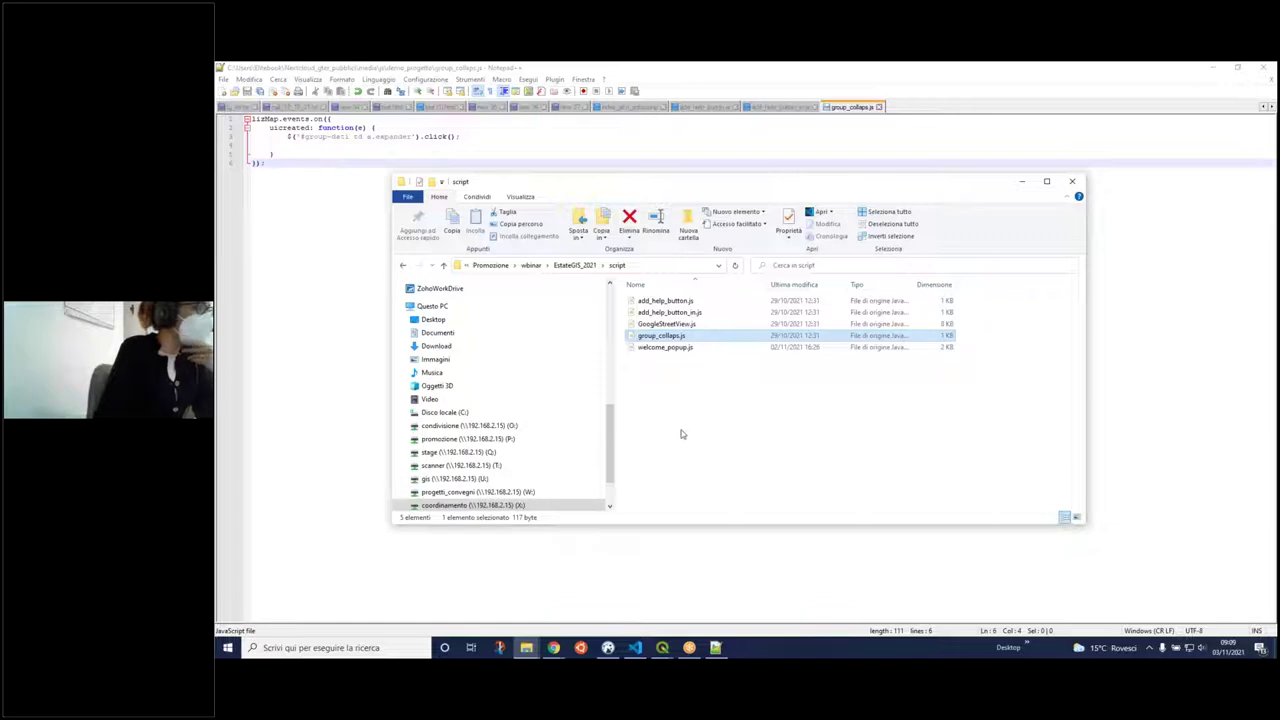
{"action": "left_click", "coordinate": [672, 325]}
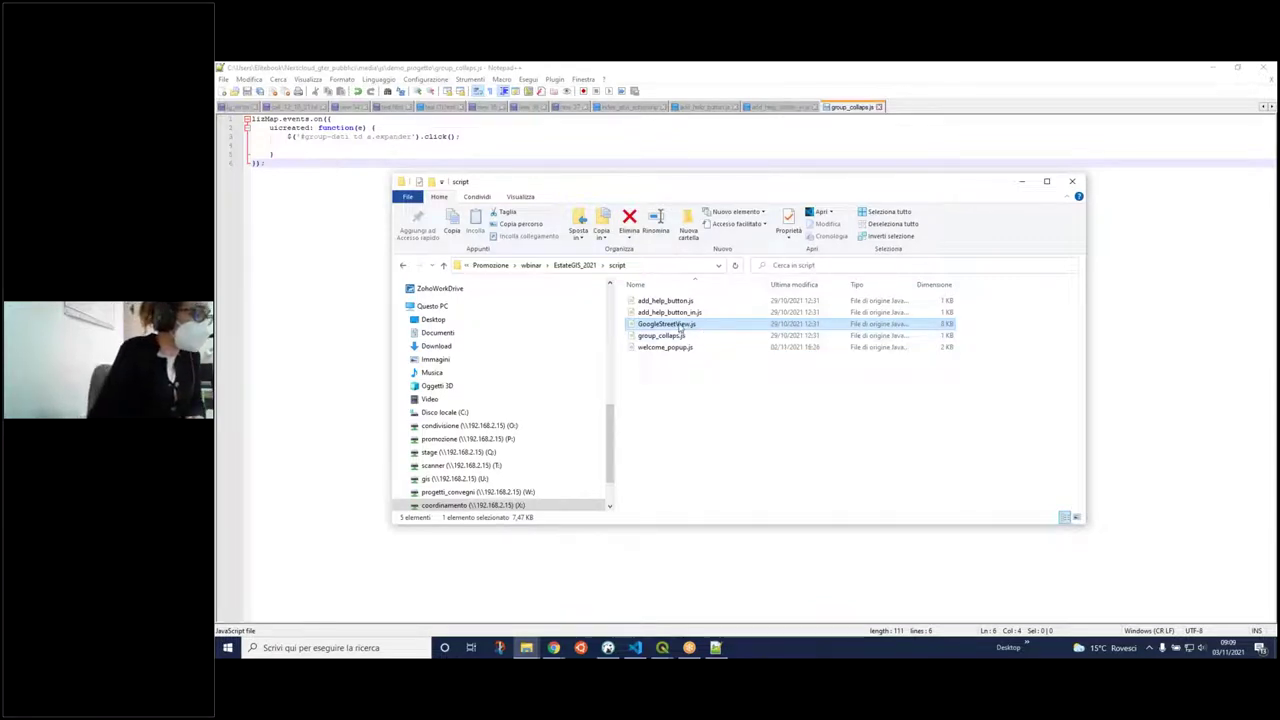
{"action": "right_click", "coordinate": [681, 327]}
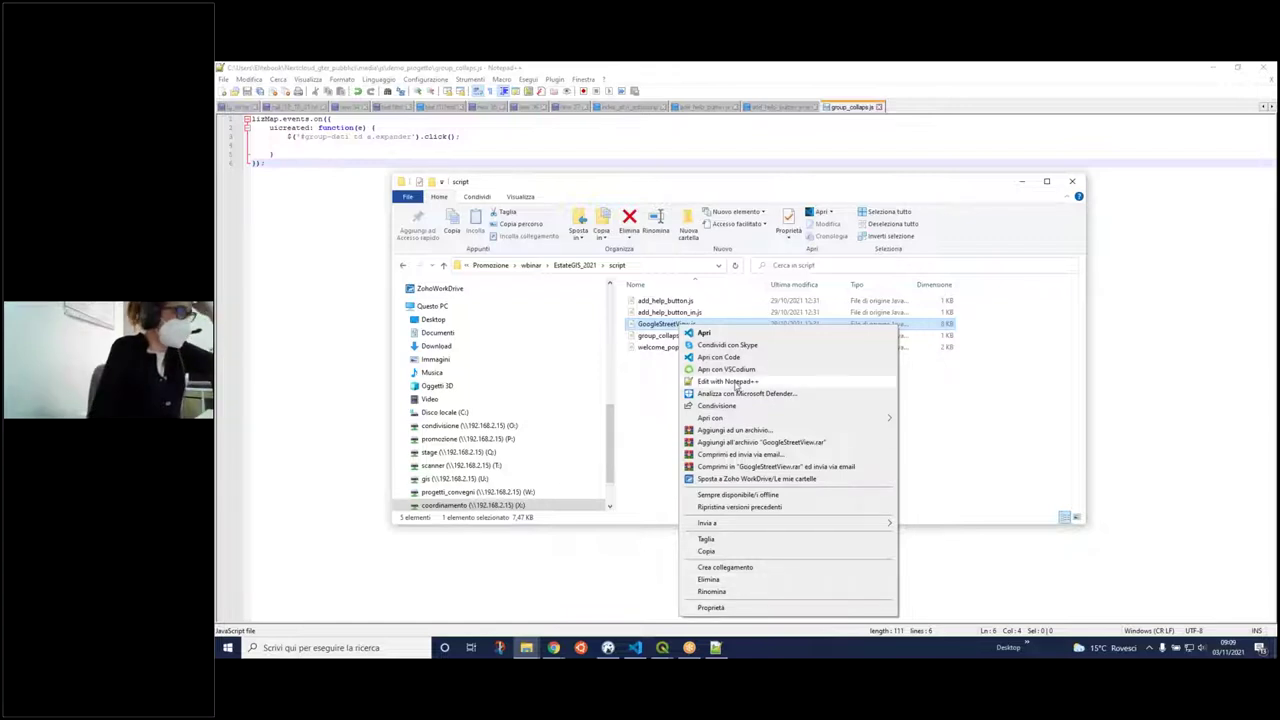
{"action": "left_click", "coordinate": [730, 382]}
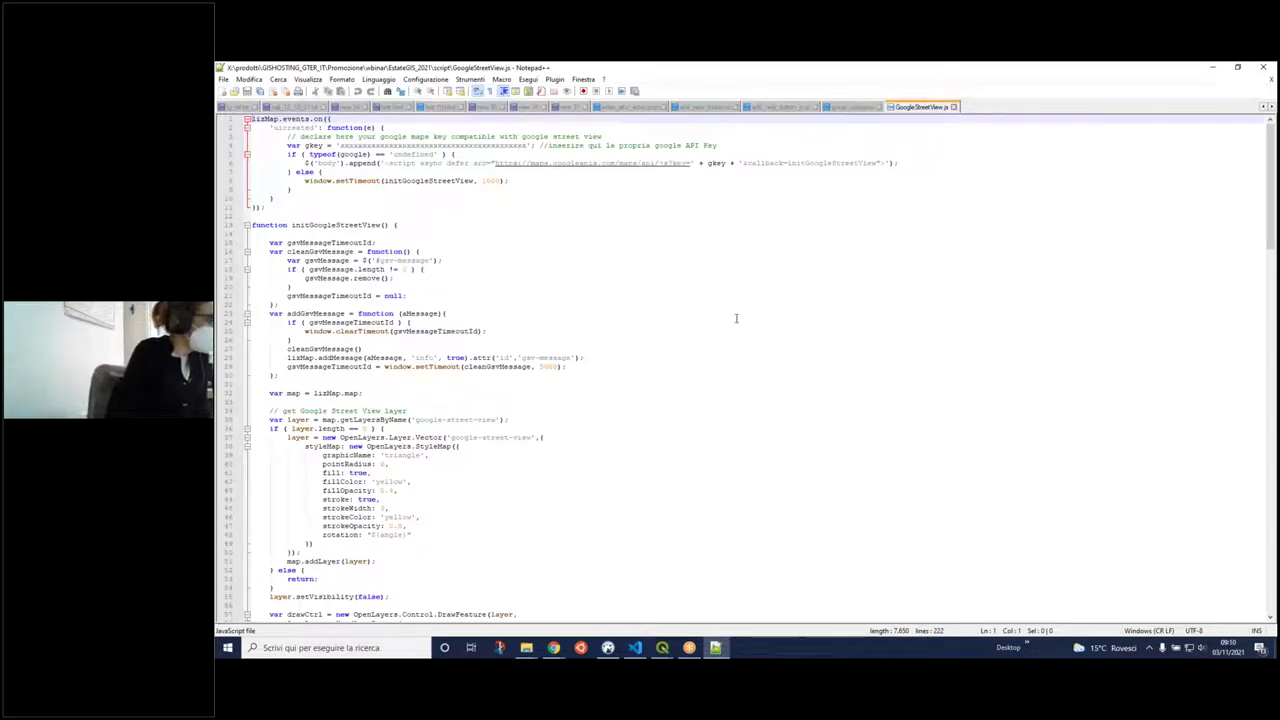
- Examine the GoogleStreetView.js code from start to end and highlight the Google API key placeholder in the gkey variable on line 4
{"action": "scroll", "coordinate": [736, 318], "scroll_direction": "down", "scroll_amount": 2}
{"action": "scroll", "coordinate": [736, 318], "scroll_direction": "down", "scroll_amount": 9}
{"action": "scroll", "coordinate": [743, 337], "scroll_direction": "up", "scroll_amount": 11}
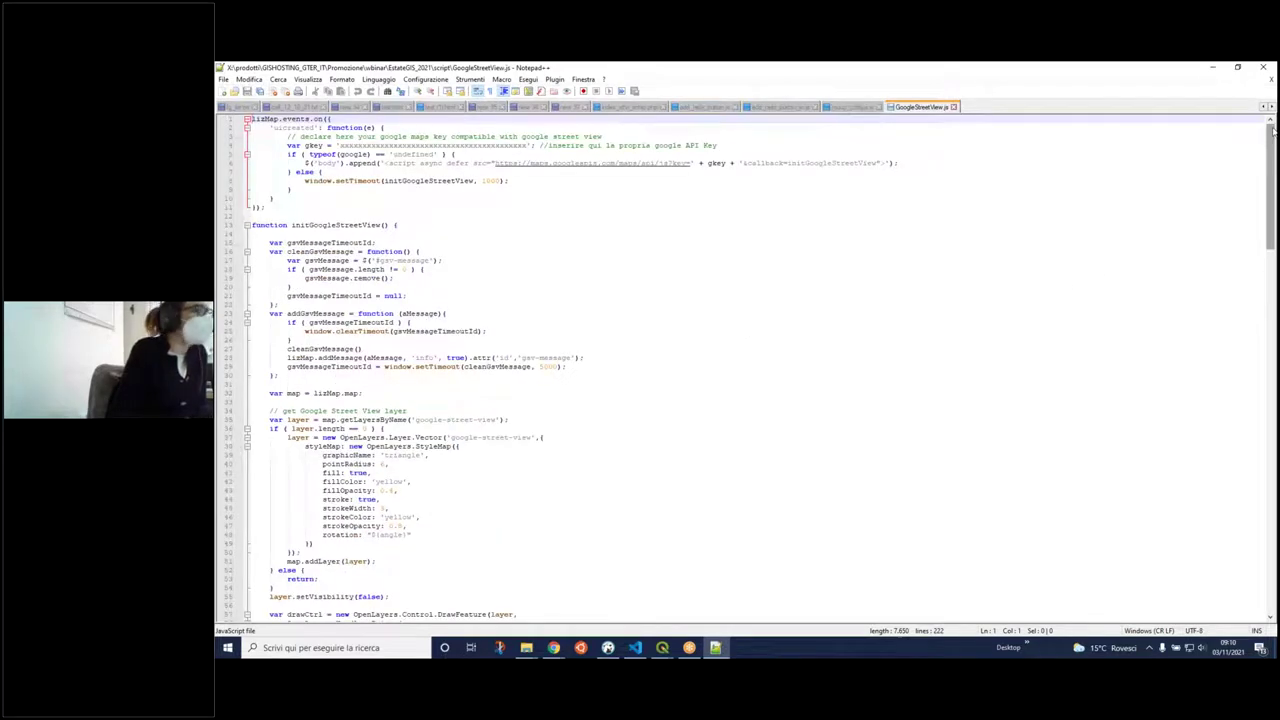
{"action": "left_click_drag", "start_coordinate": [1275, 140], "coordinate": [1272, 519]}
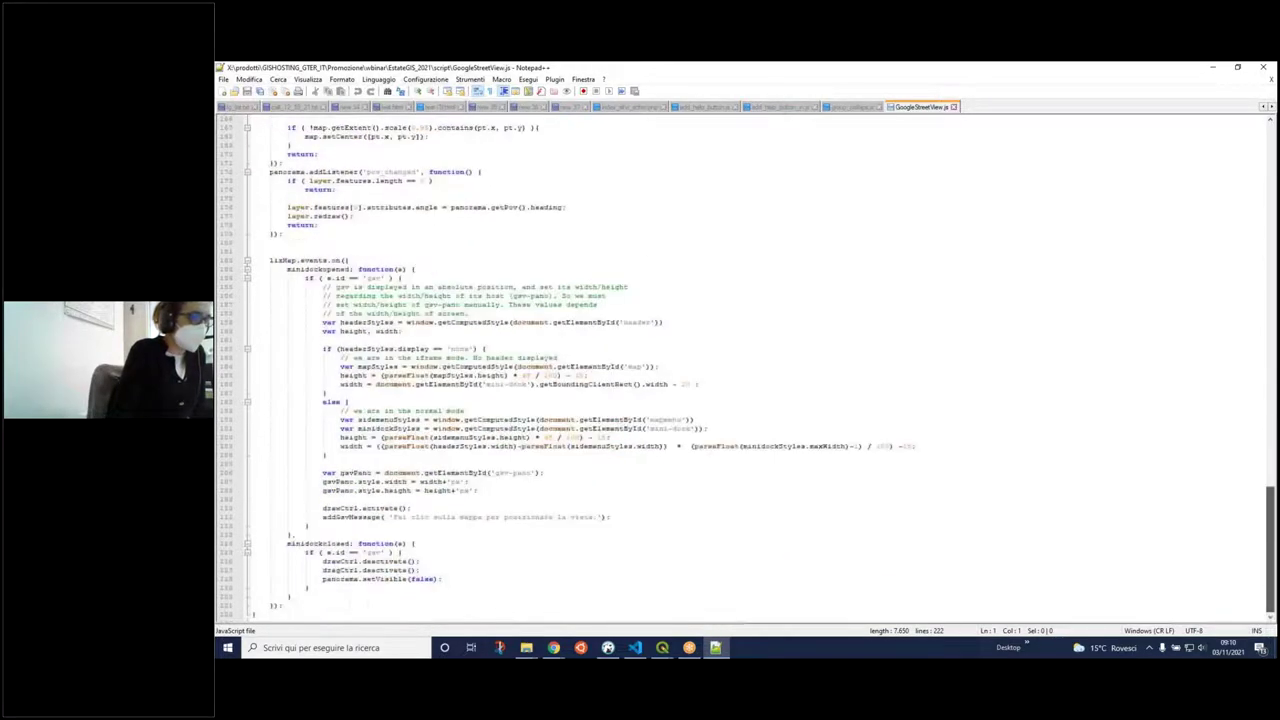
{"action": "scroll", "coordinate": [1132, 579], "scroll_direction": "up", "scroll_amount": 20}
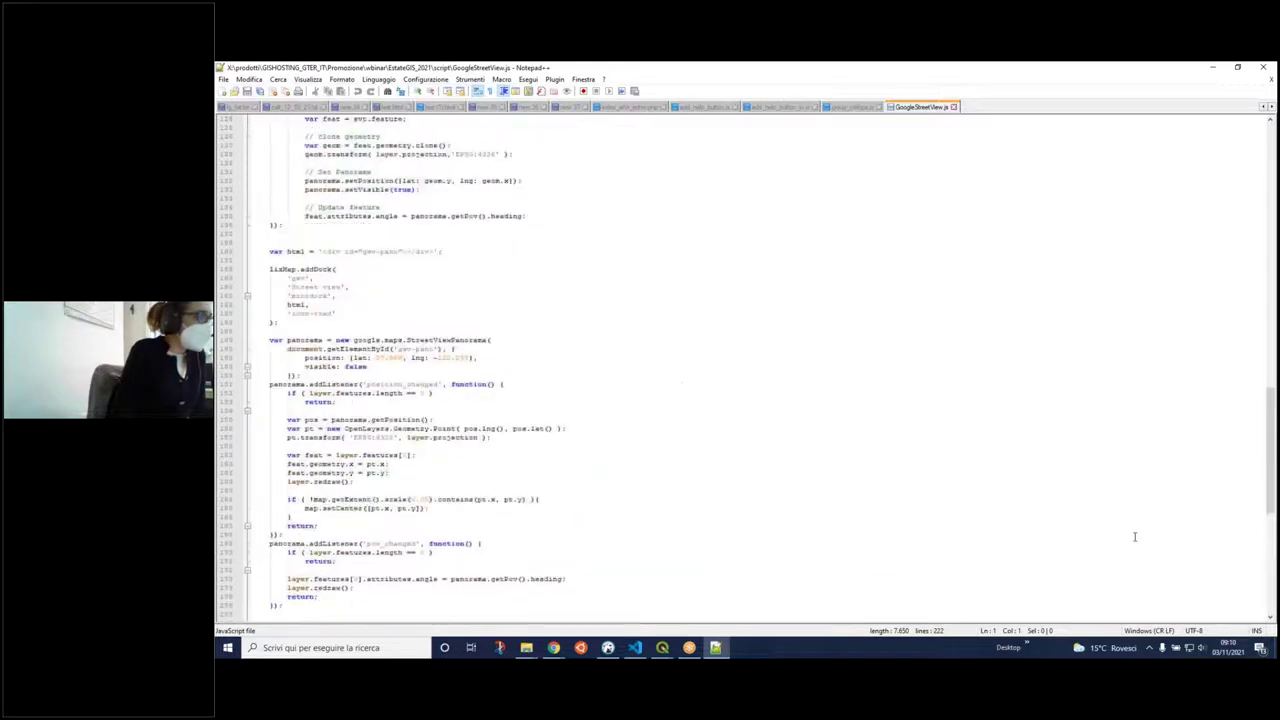
{"action": "scroll", "coordinate": [1122, 540], "scroll_direction": "up", "scroll_amount": 15}
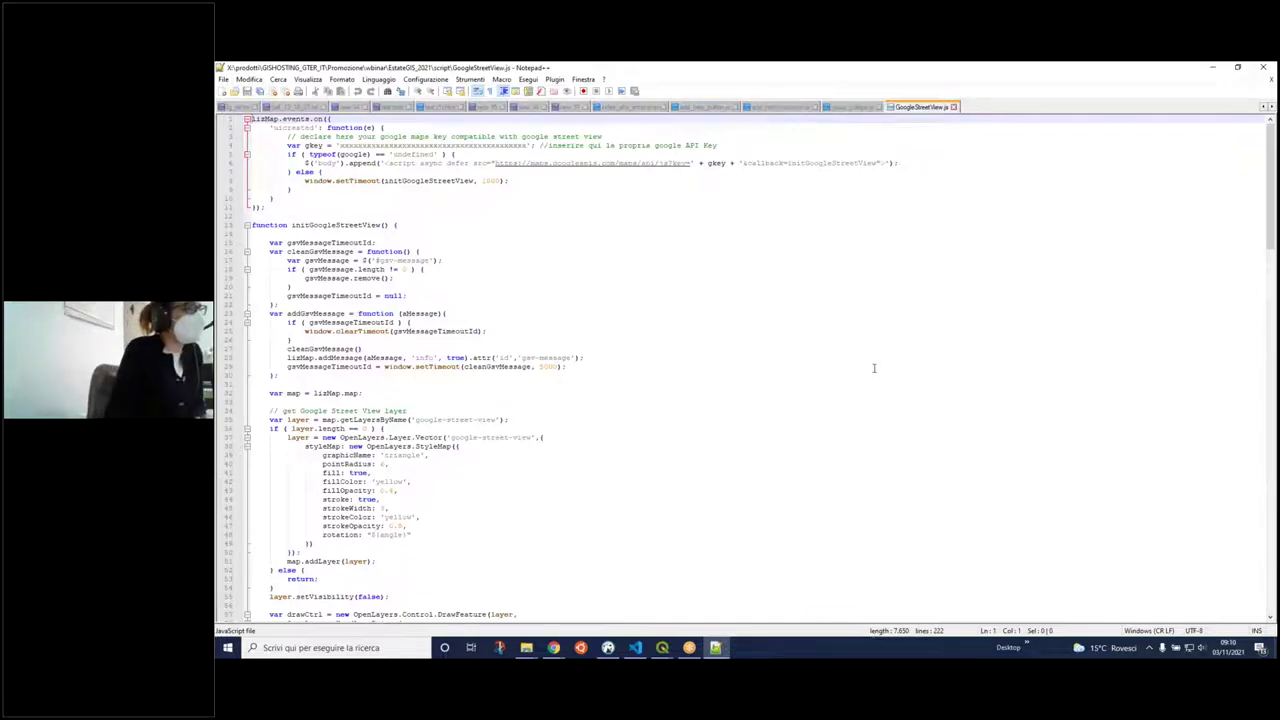
{"action": "scroll", "coordinate": [696, 402], "scroll_direction": "down", "scroll_amount": 13}
{"action": "scroll", "coordinate": [696, 402], "scroll_direction": "up", "scroll_amount": 16}
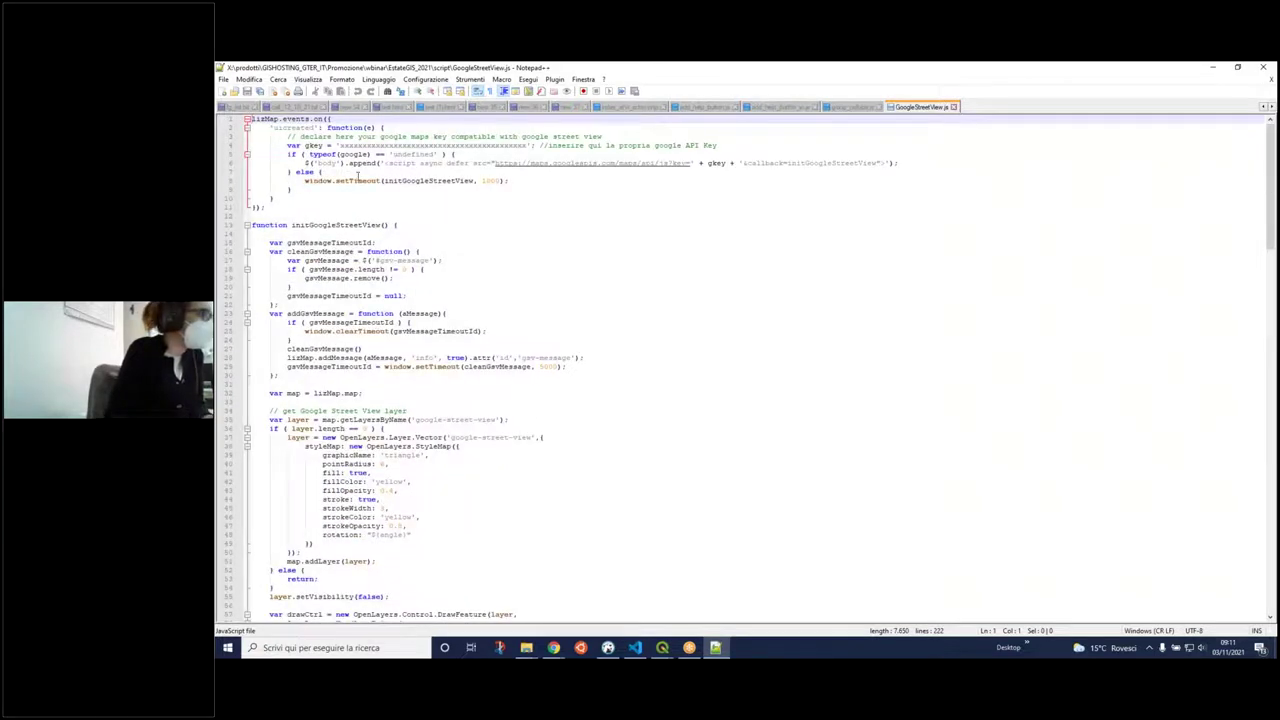
{"action": "left_click_drag", "start_coordinate": [340, 146], "coordinate": [527, 147]}
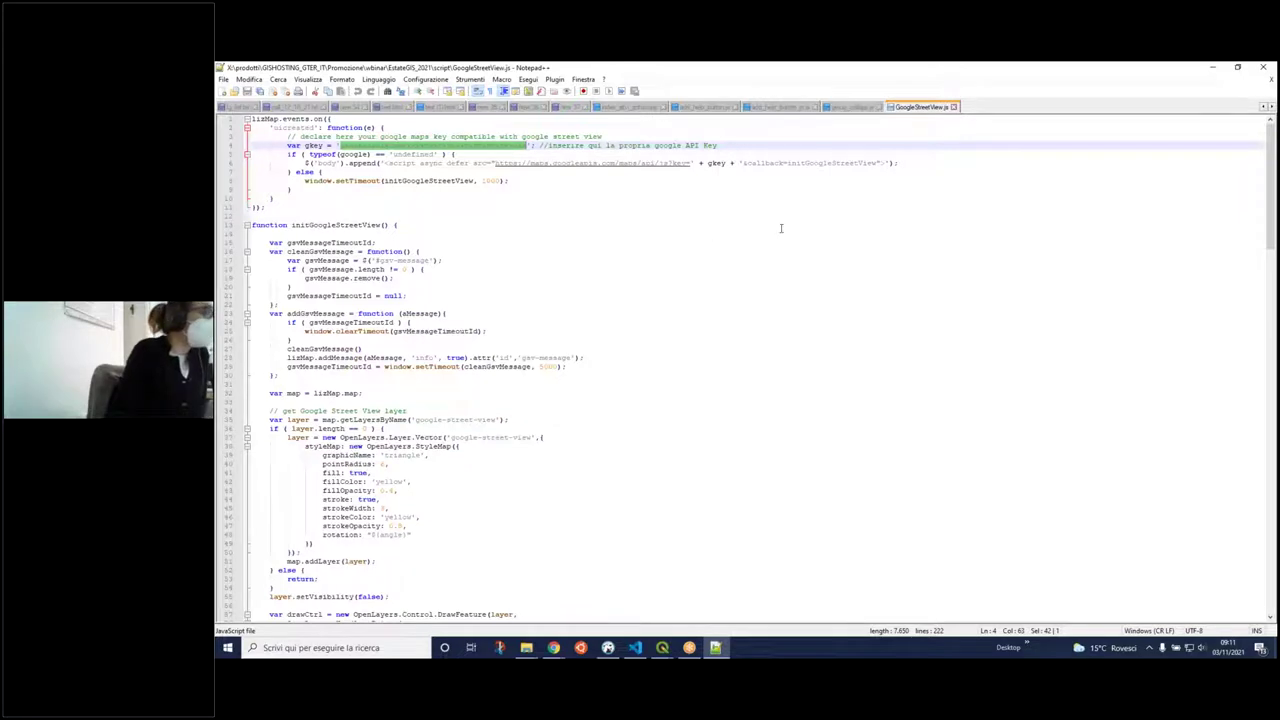
- Switch to the Rete Acquedottistica Loano map in Chrome, activate Street view and place the viewpoint near Boissano
{"action": "left_click", "coordinate": [563, 649]}
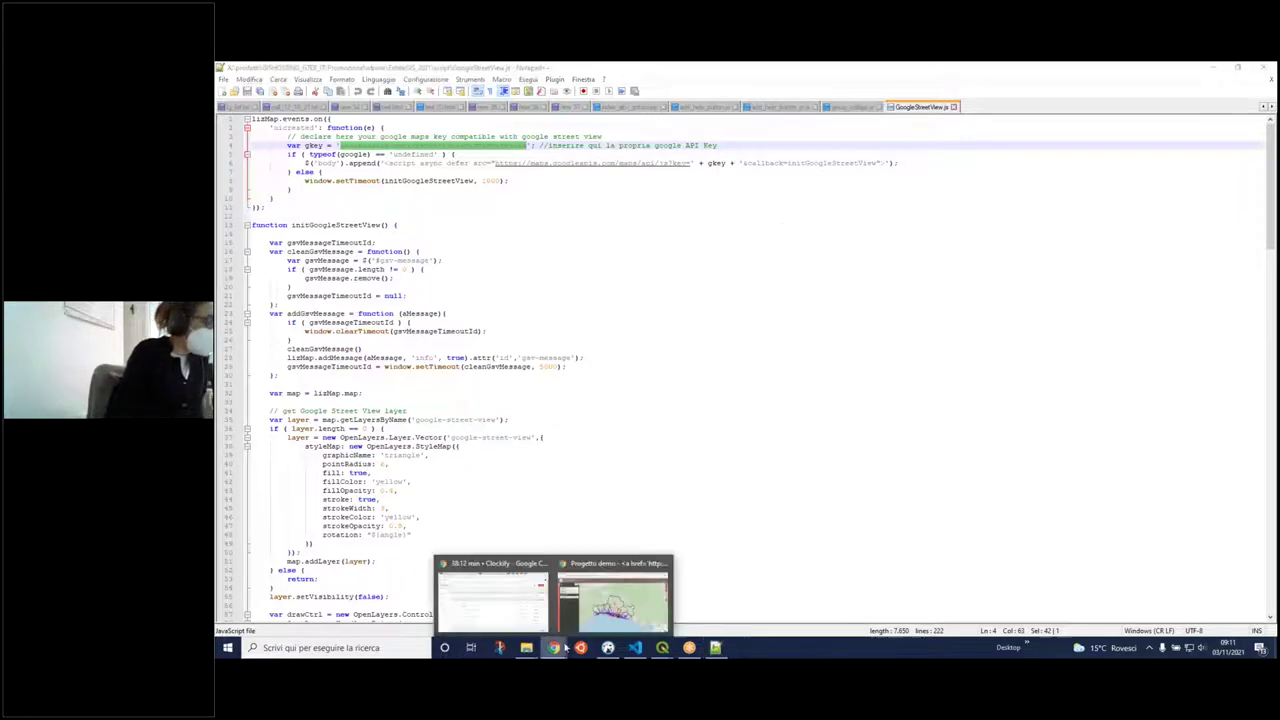
{"action": "left_click", "coordinate": [604, 609]}
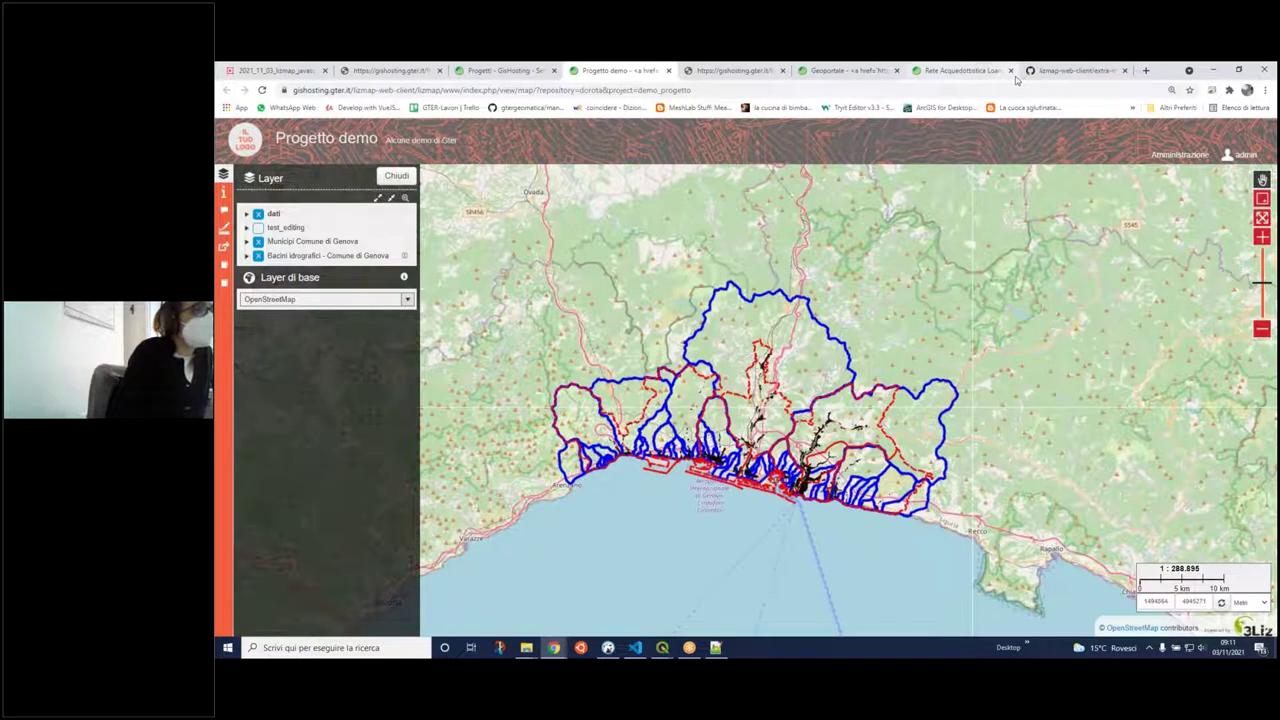
{"action": "left_click", "coordinate": [962, 79]}
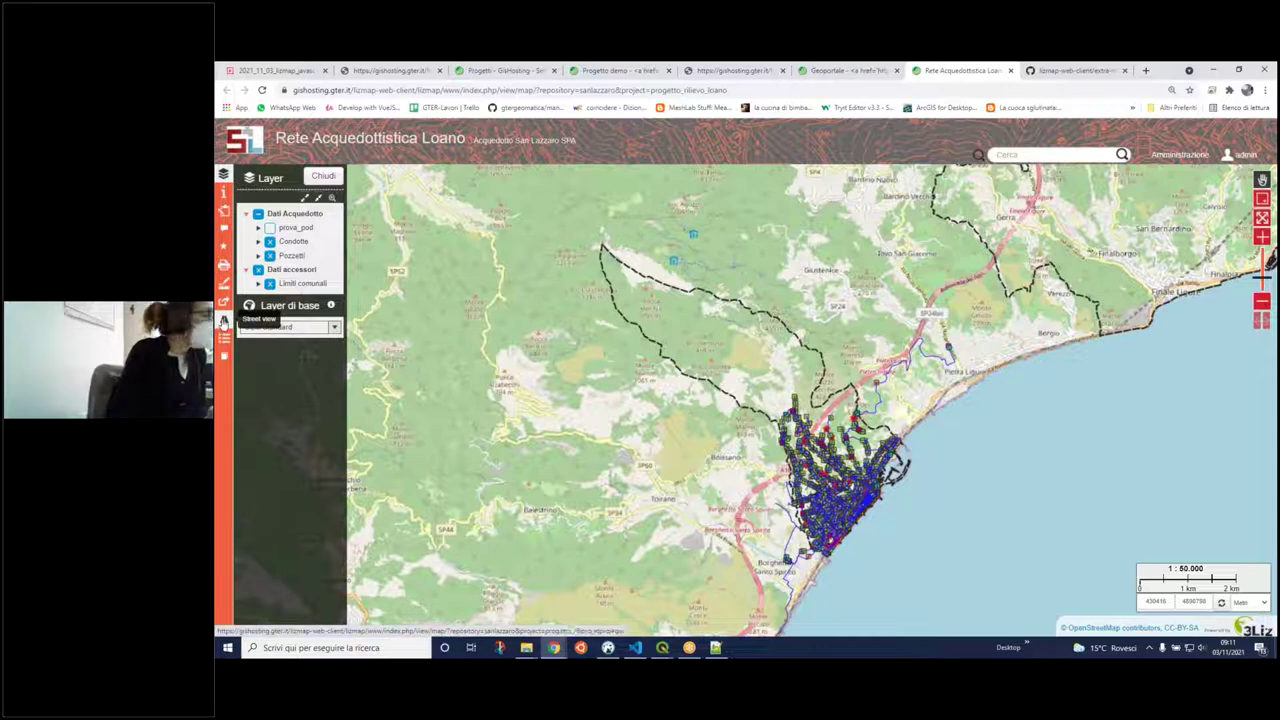
{"action": "left_click", "coordinate": [224, 320]}
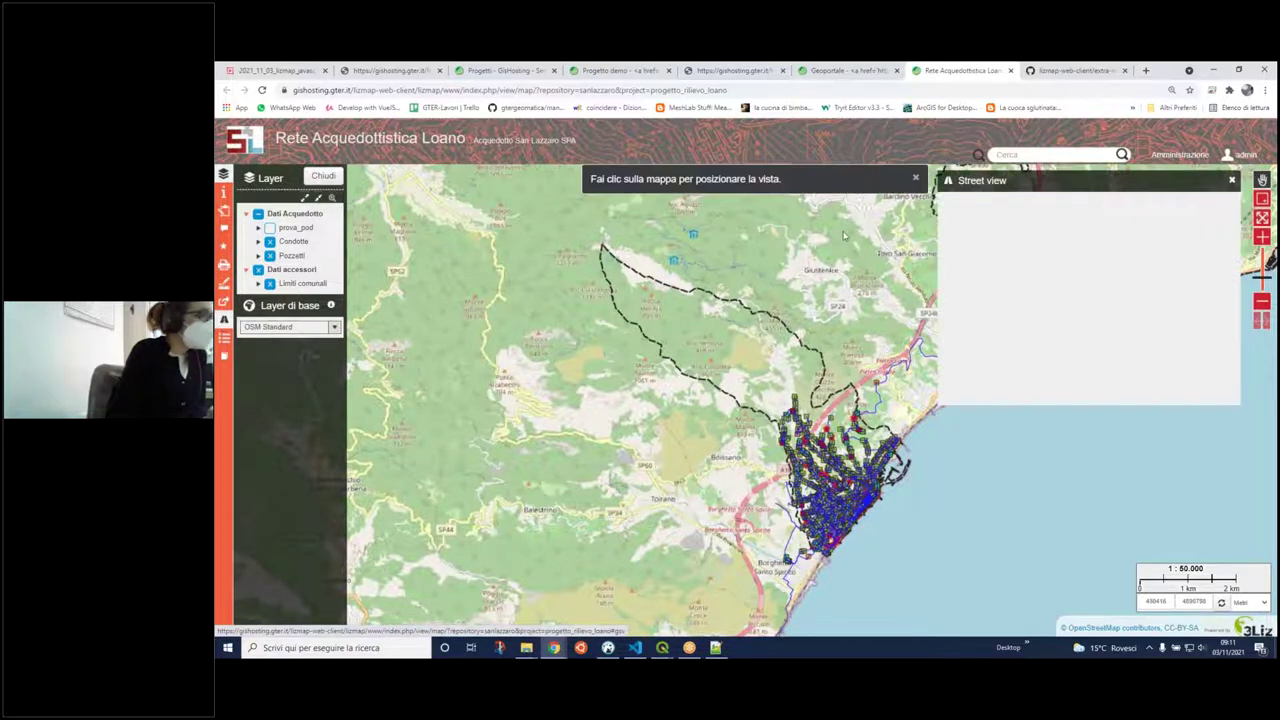
{"action": "left_click", "coordinate": [720, 468]}
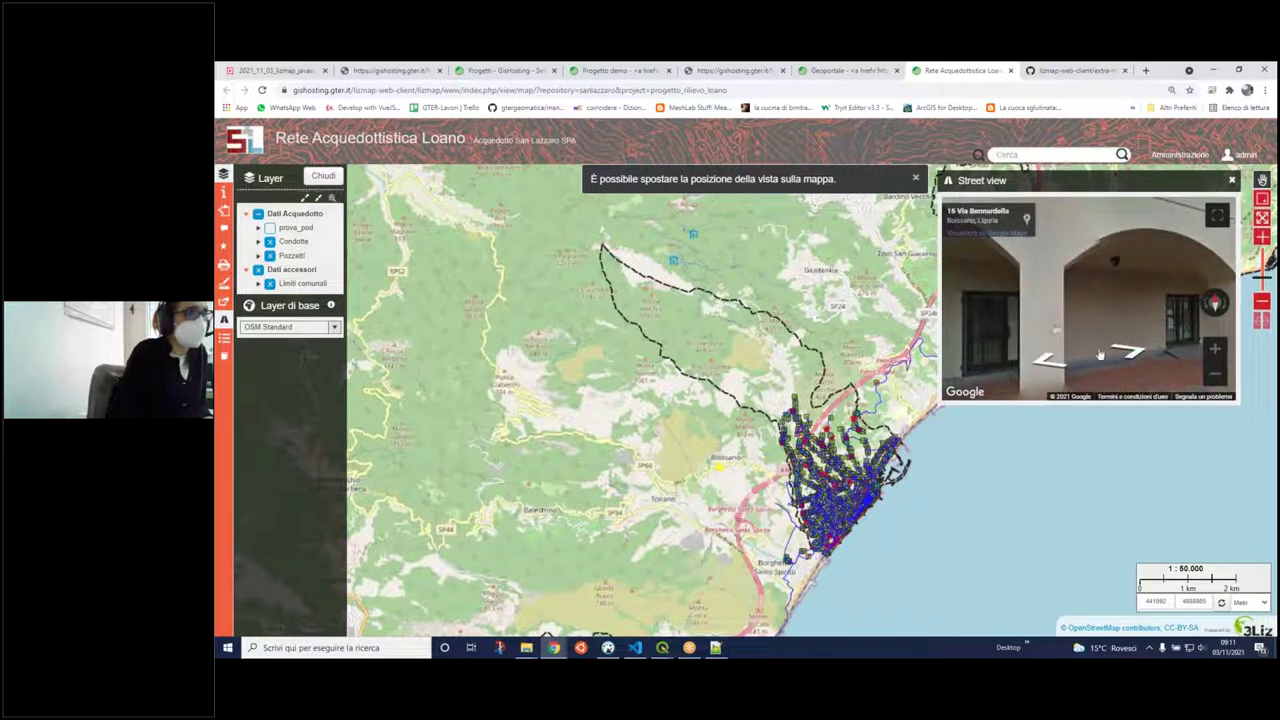
- Explore the Street View panorama in Boissano by moving along the street and rotating the view in different directions
{"action": "left_click", "coordinate": [1134, 352]}
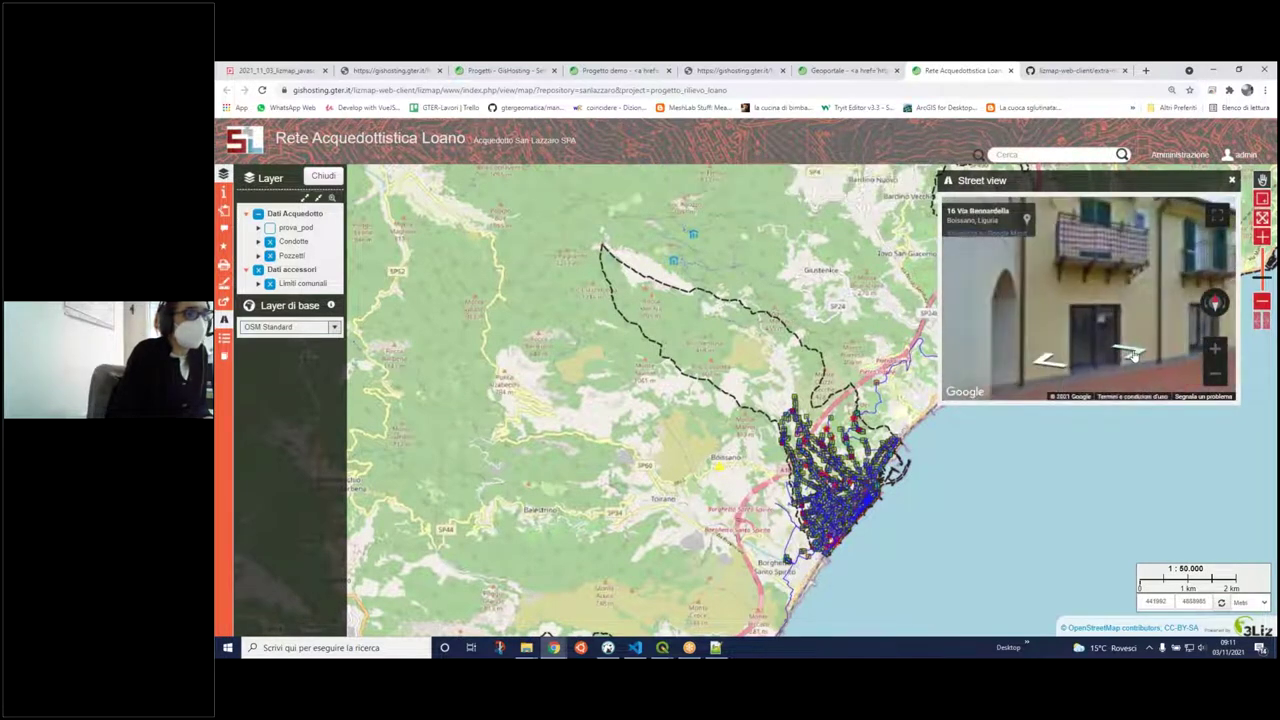
{"action": "left_click", "coordinate": [1134, 352]}
{"action": "left_click_drag", "start_coordinate": [1115, 311], "coordinate": [1062, 292]}
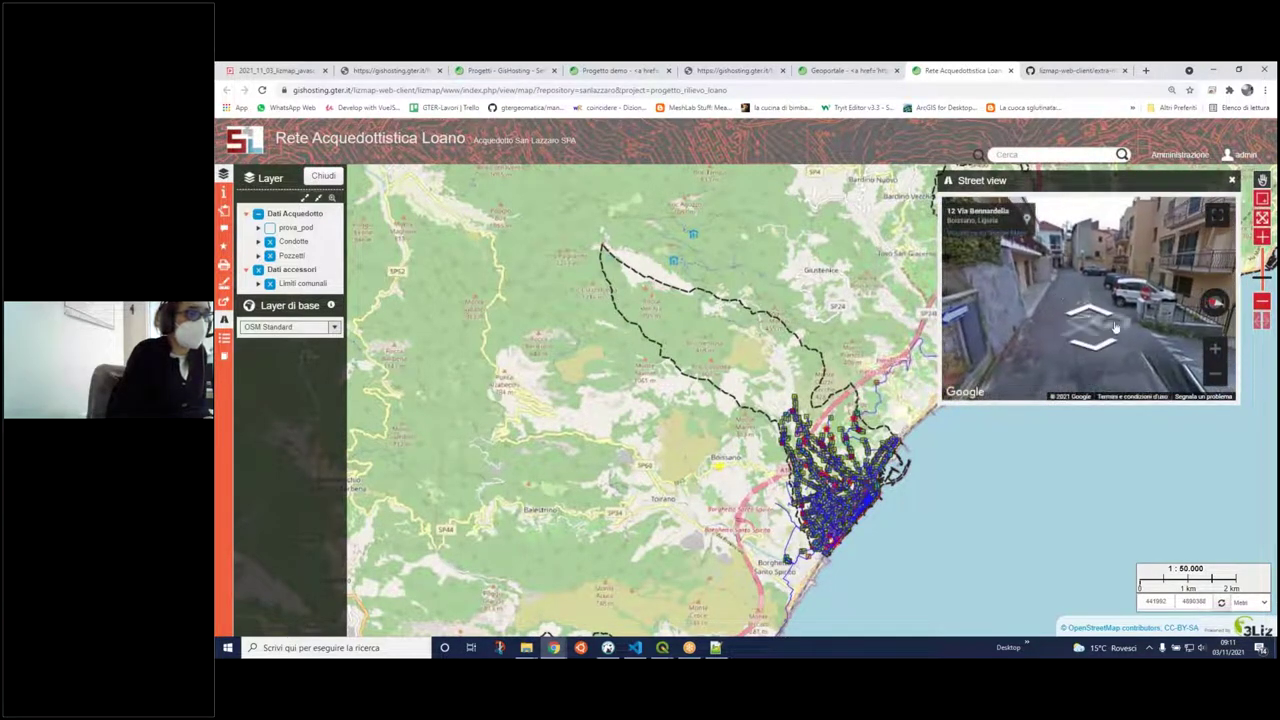
{"action": "left_click", "coordinate": [1093, 314]}
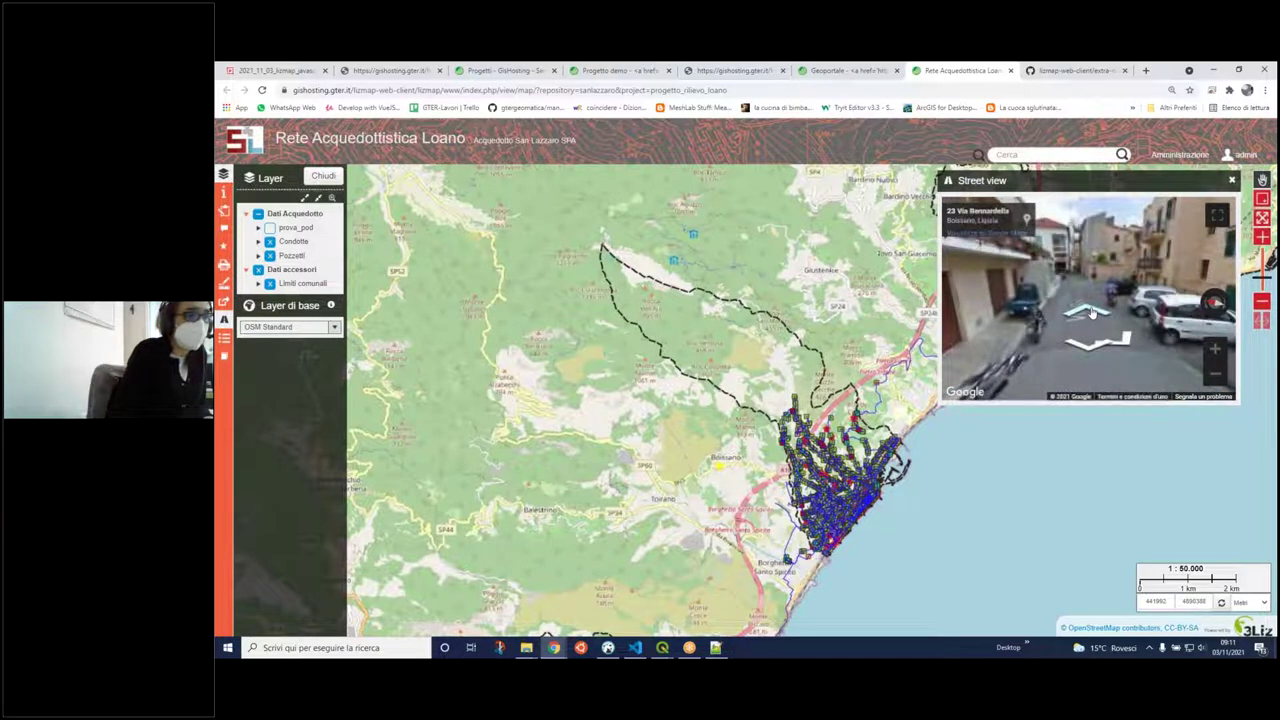
{"action": "left_click", "coordinate": [1093, 314]}
{"action": "left_click", "coordinate": [1093, 314]}
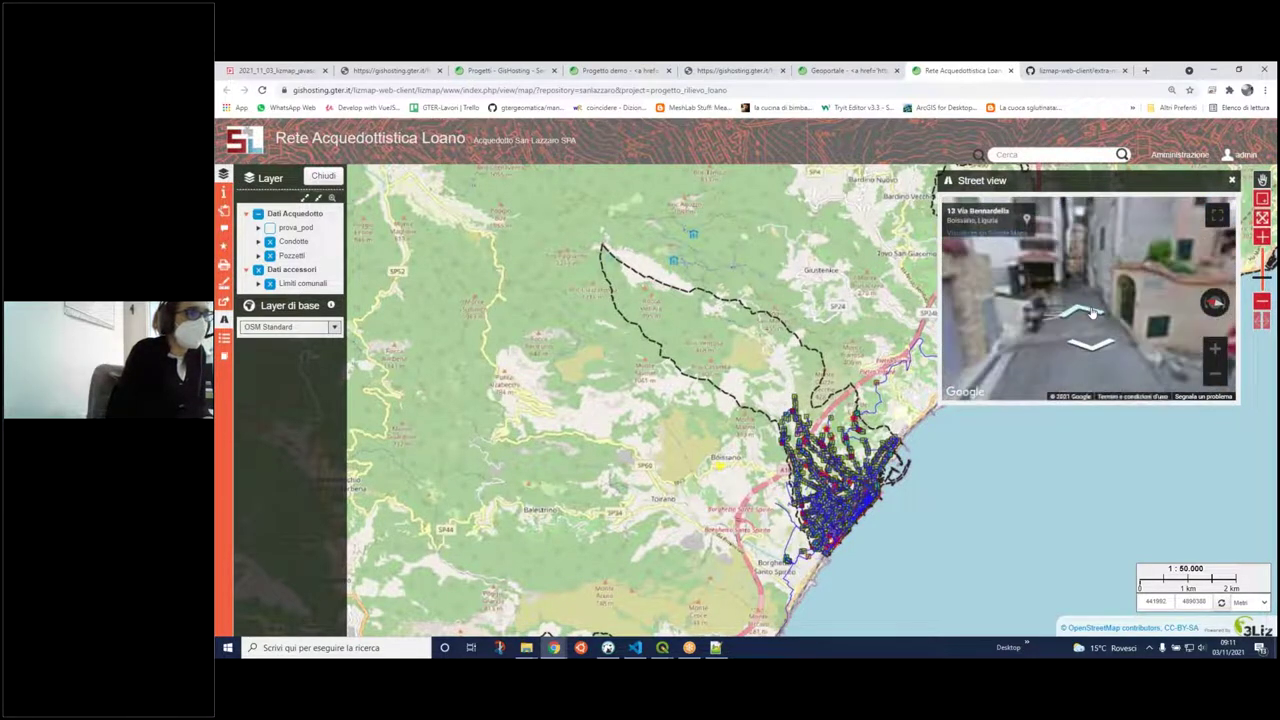
{"action": "left_click_drag", "start_coordinate": [988, 318], "coordinate": [944, 408]}
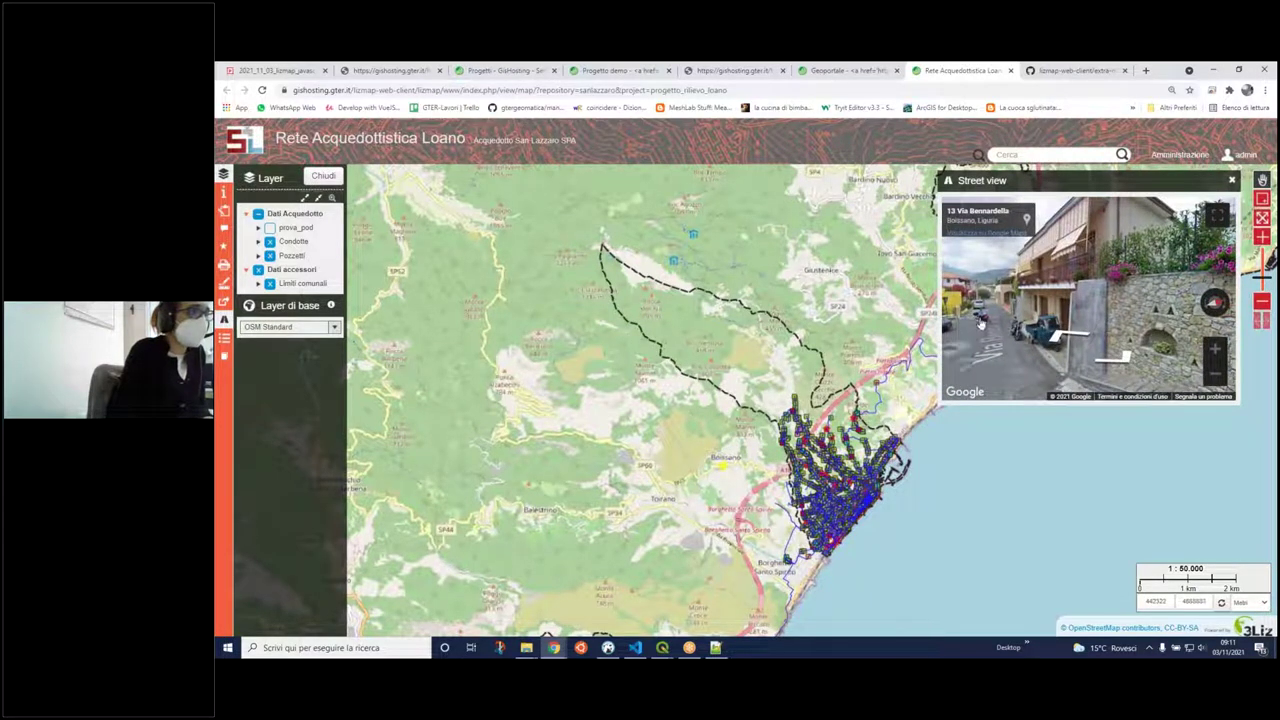
{"action": "left_click_drag", "start_coordinate": [1080, 300], "coordinate": [1168, 281]}
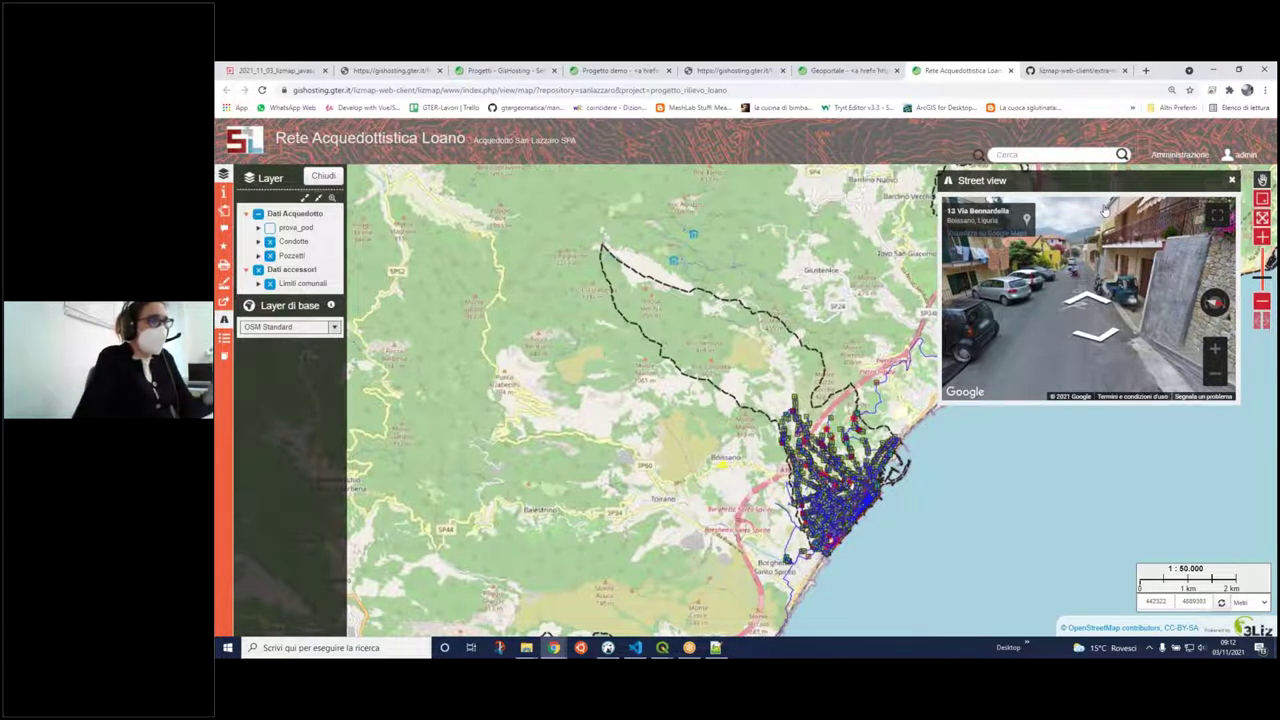
{"action": "left_click", "coordinate": [1090, 305]}
{"action": "left_click", "coordinate": [1090, 305]}
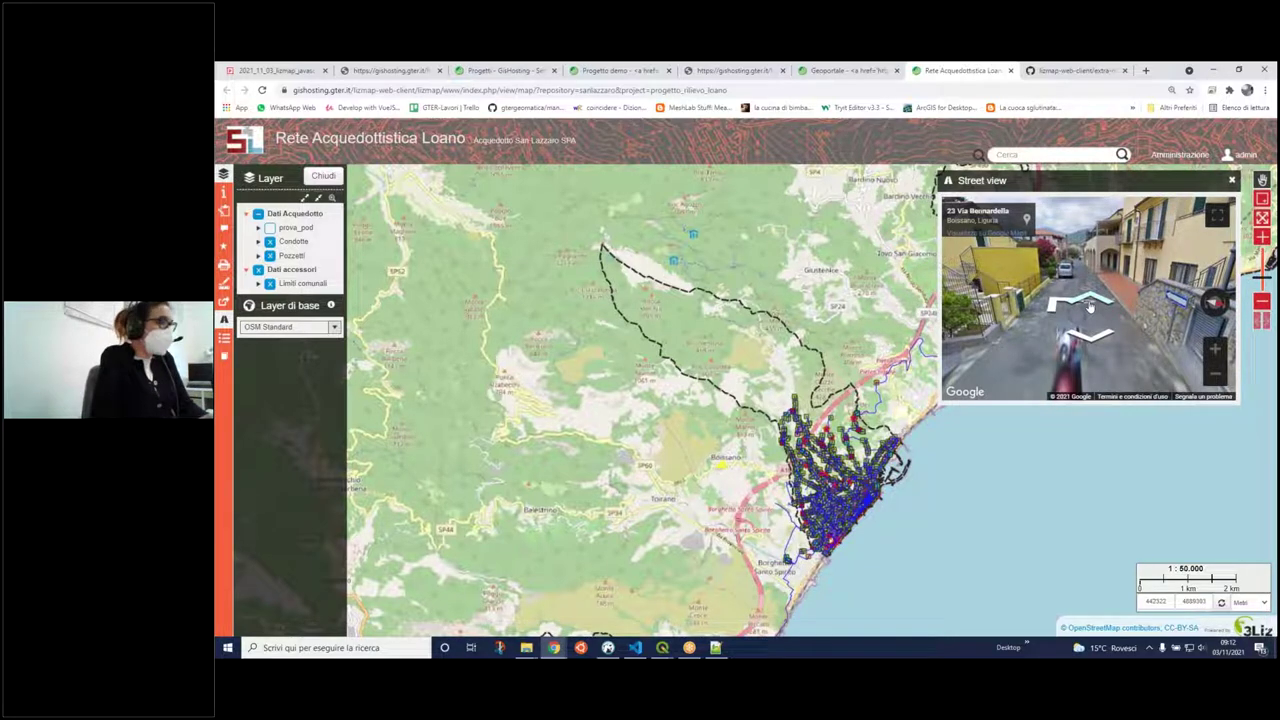
{"action": "left_click", "coordinate": [1080, 286]}
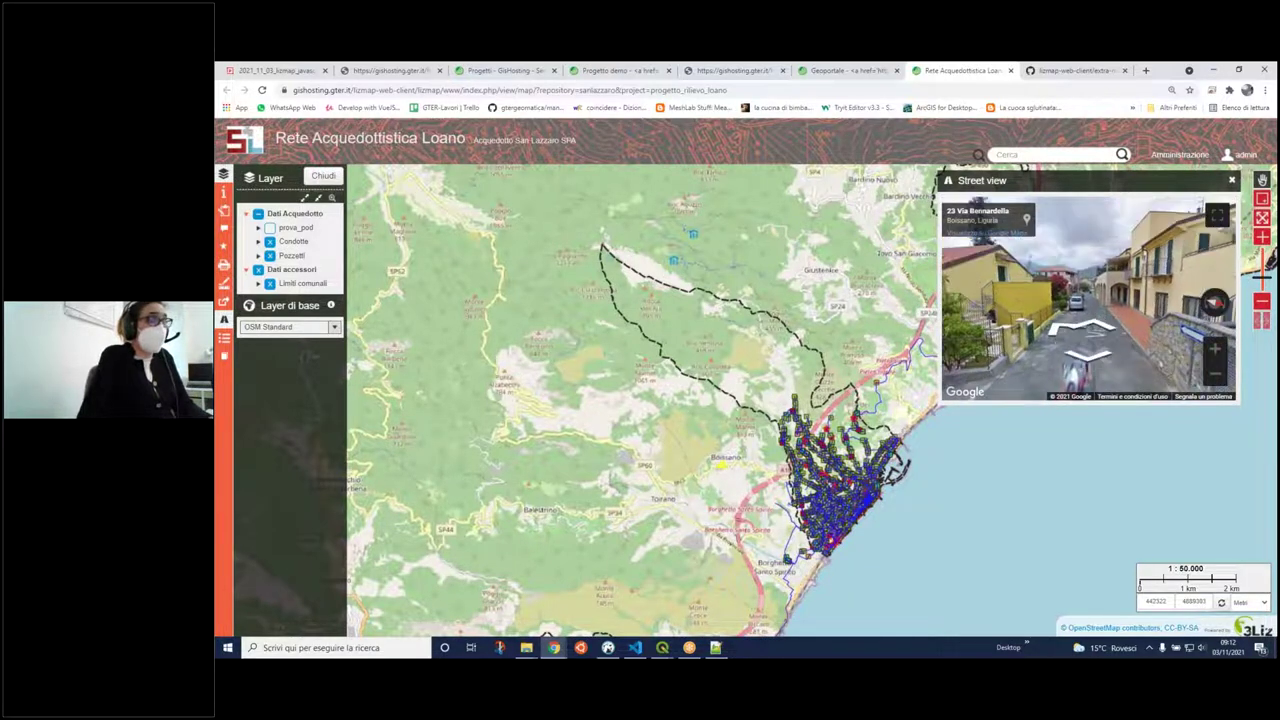
{"action": "left_click_drag", "start_coordinate": [1080, 286], "coordinate": [1100, 322]}
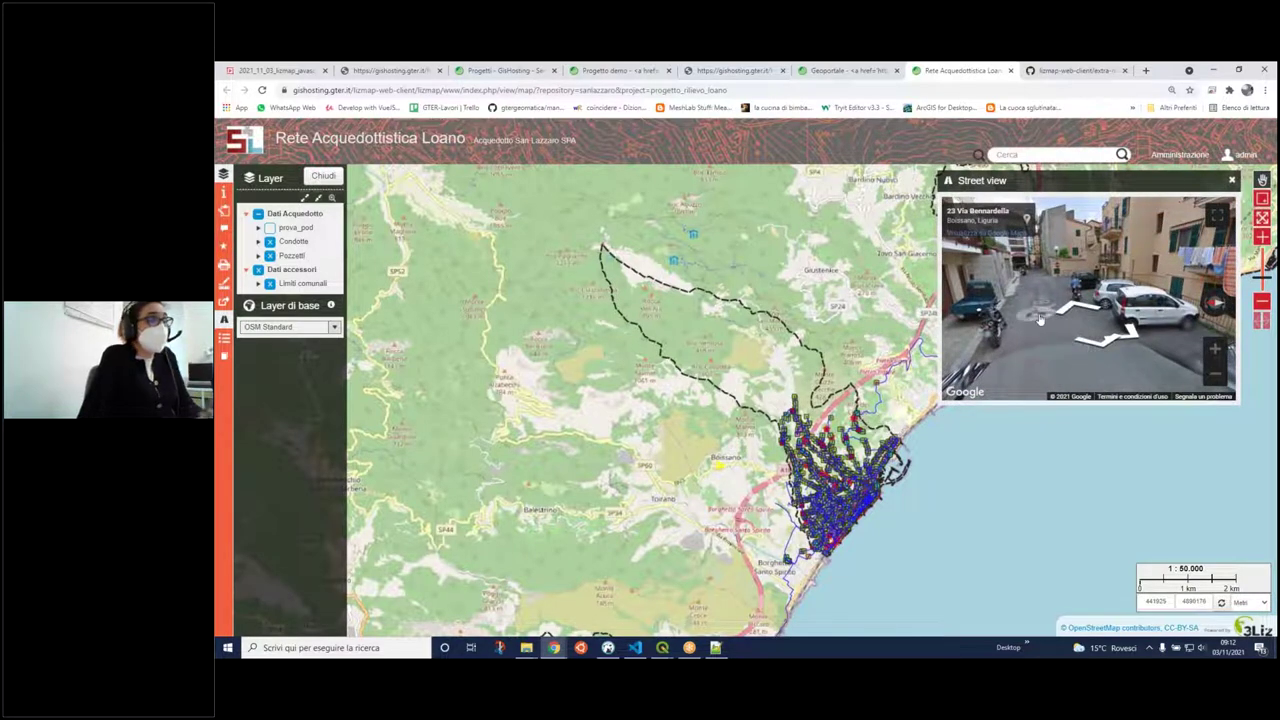
{"action": "left_click", "coordinate": [1048, 322]}
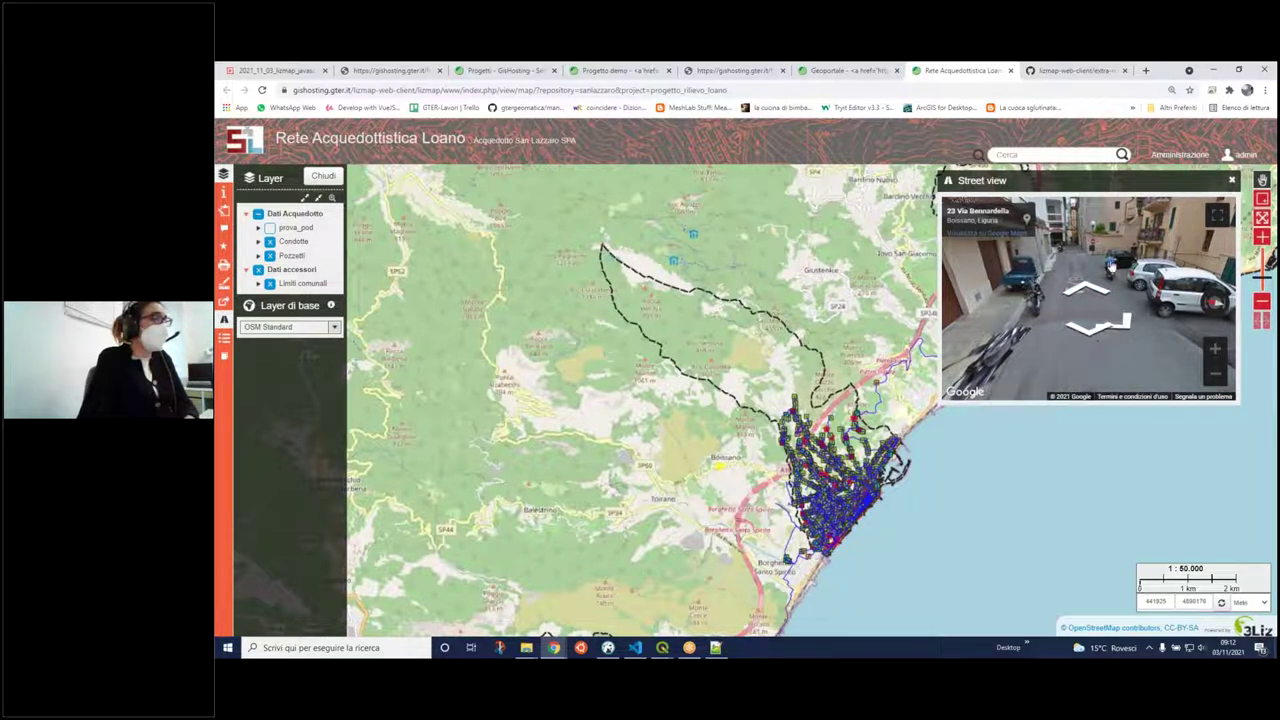
{"action": "left_click_drag", "start_coordinate": [1080, 262], "coordinate": [1121, 276]}
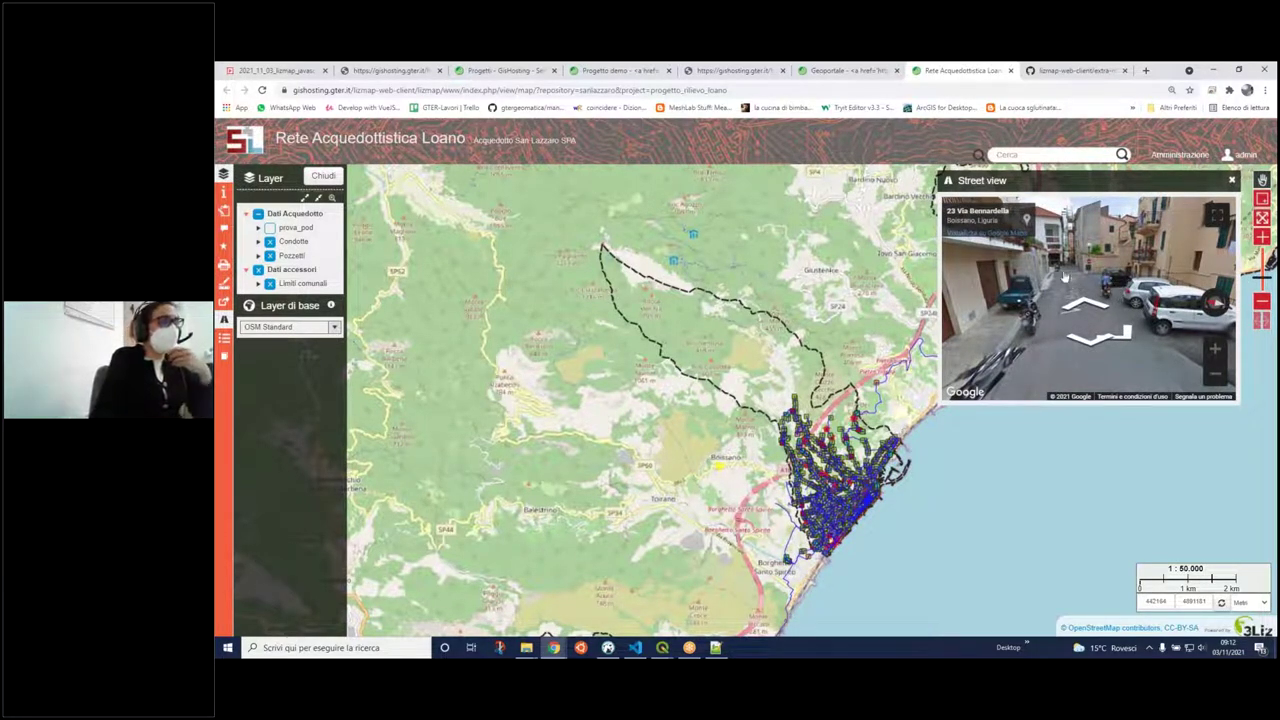
{"action": "left_click", "coordinate": [1098, 336]}
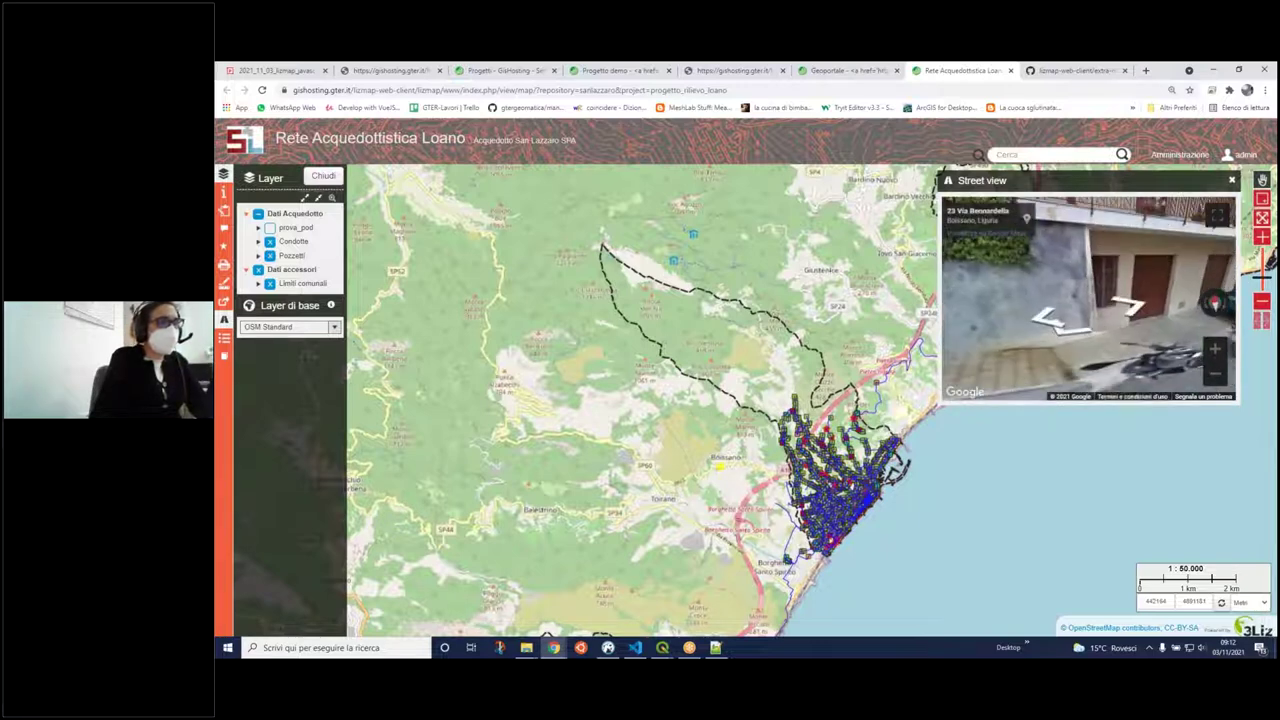
{"action": "left_click_drag", "start_coordinate": [1062, 342], "coordinate": [1143, 250]}
{"action": "left_click", "coordinate": [1143, 249]}
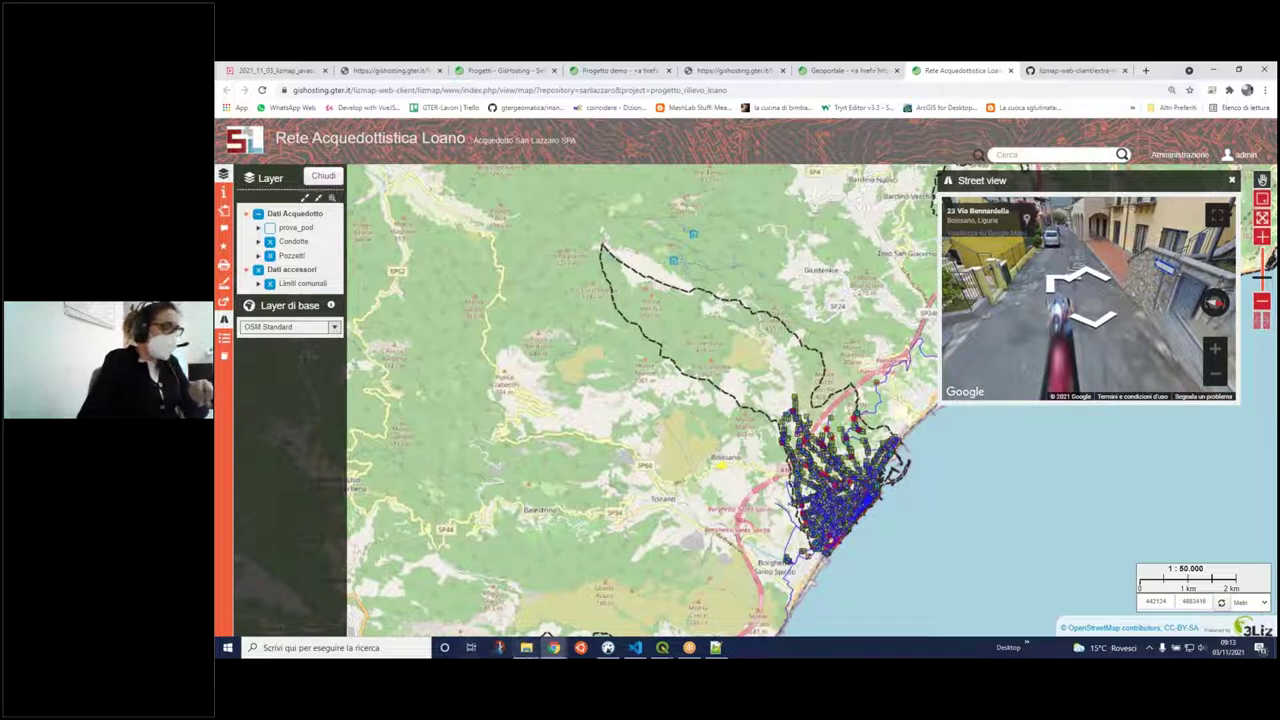
- Copy welcome_popup.js from the EstateGIS_2021 script folder in File Explorer
{"action": "mouse_move", "coordinate": [548, 634]}
{"action": "left_click", "coordinate": [580, 612]}
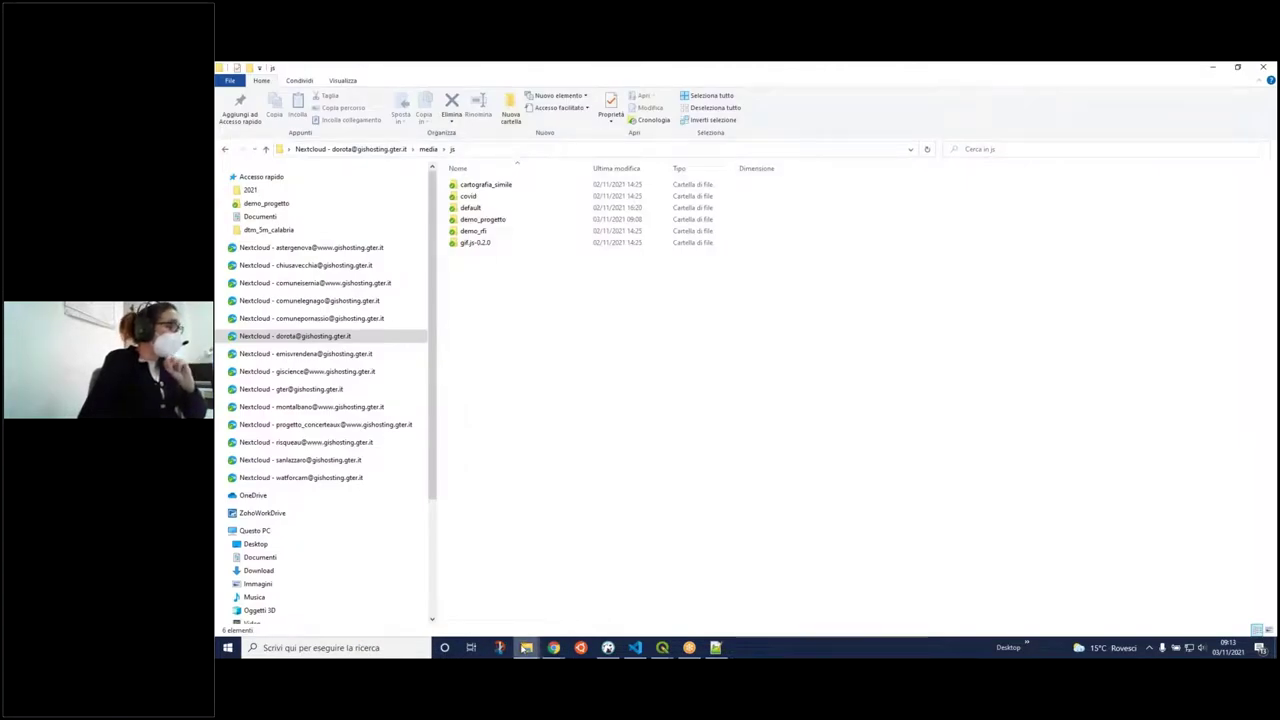
{"action": "mouse_move", "coordinate": [526, 647]}
{"action": "left_click", "coordinate": [465, 515]}
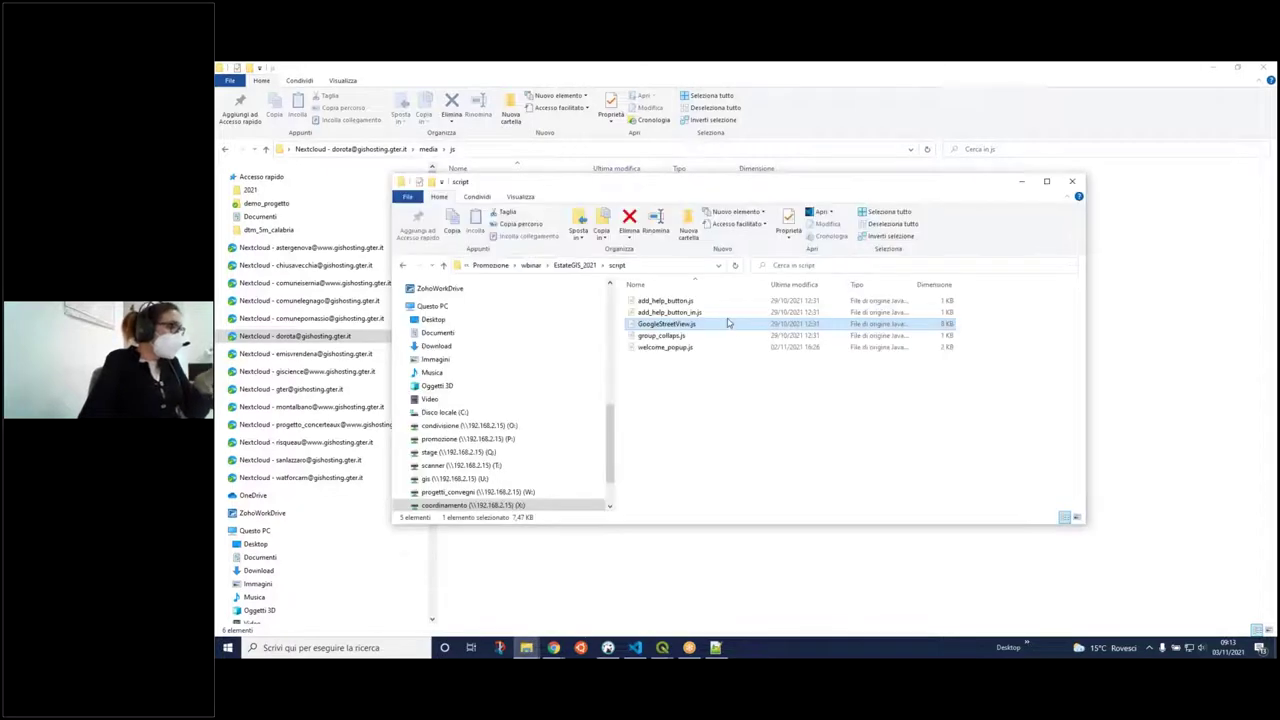
{"action": "left_click", "coordinate": [686, 349]}
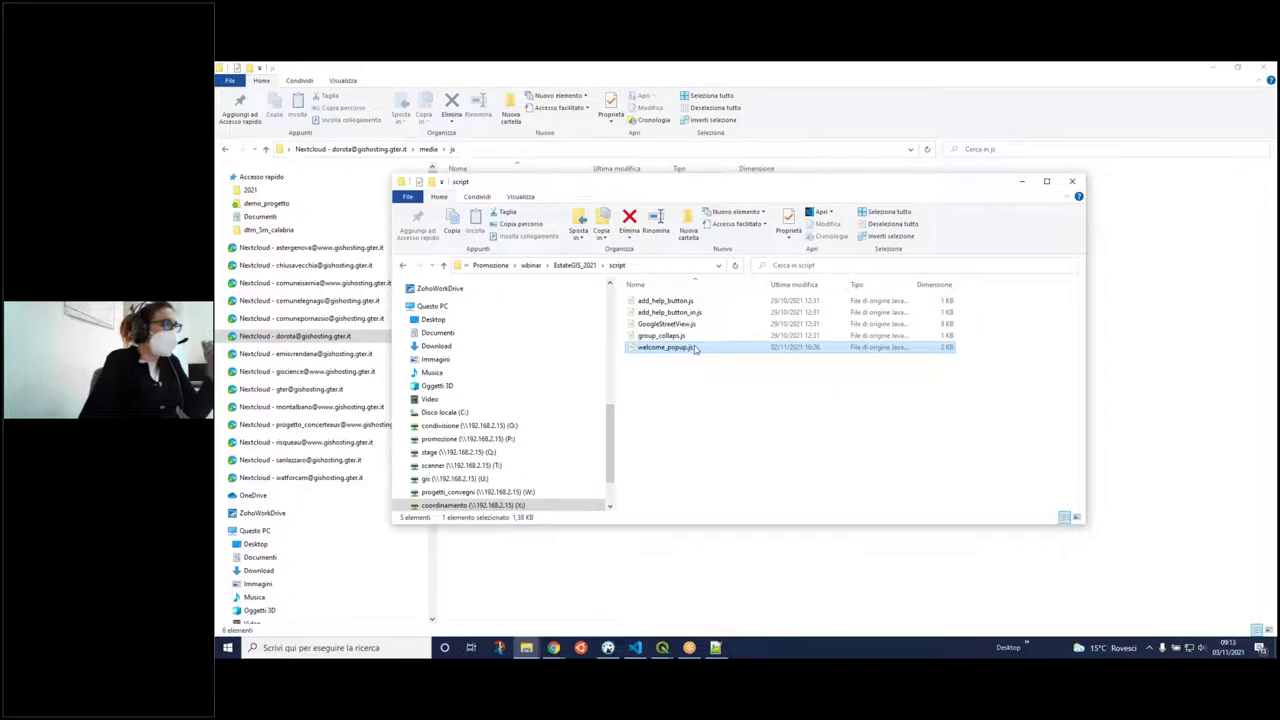
{"action": "right_click", "coordinate": [694, 349]}
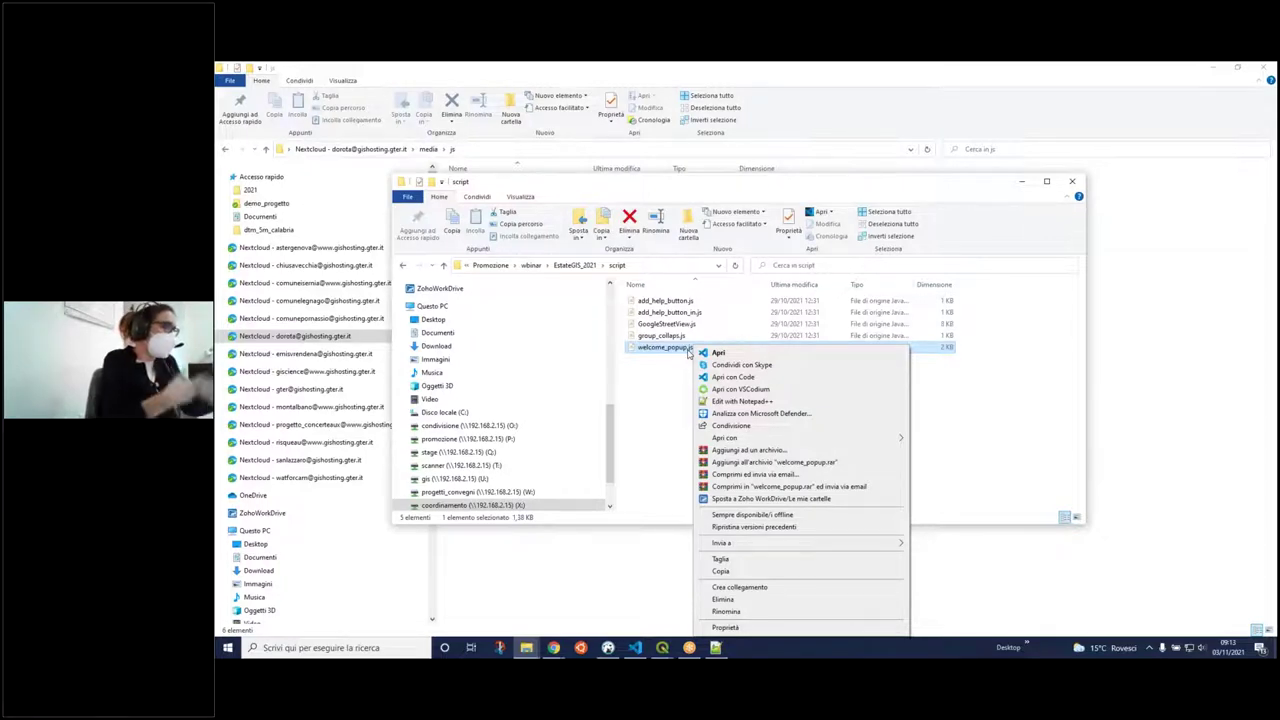
{"action": "left_click", "coordinate": [660, 365]}
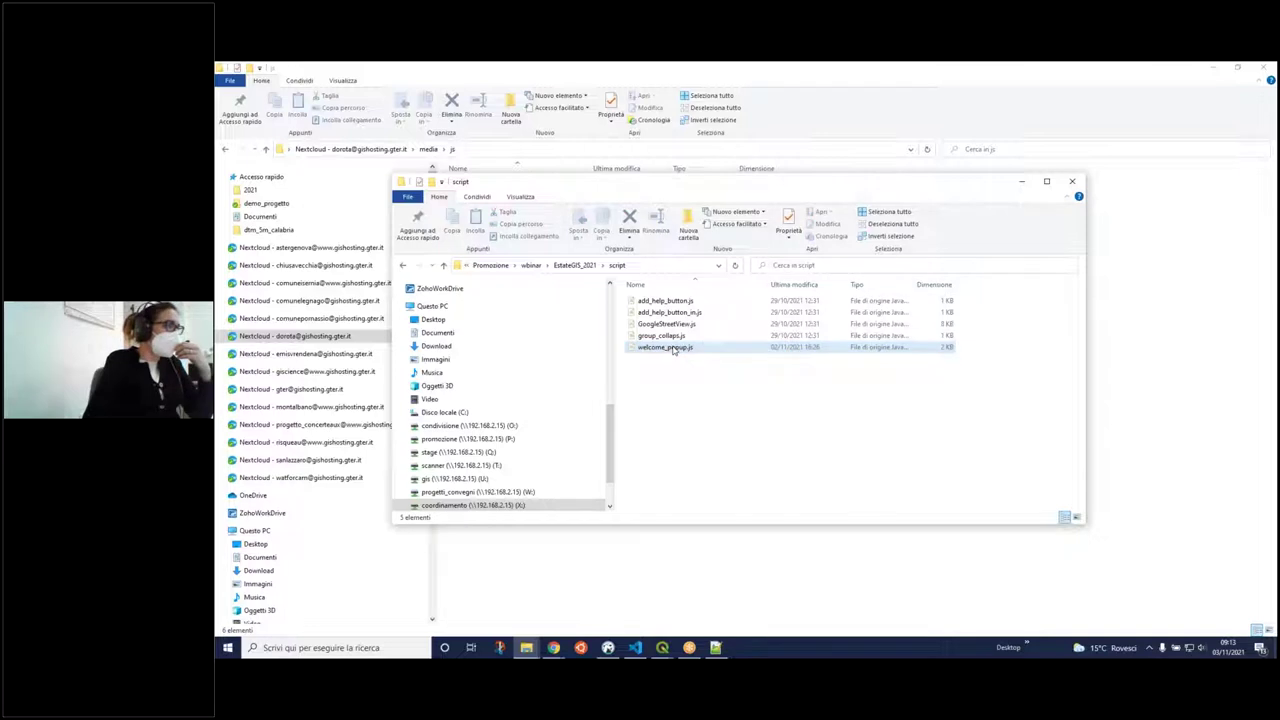
{"action": "right_click", "coordinate": [674, 346]}
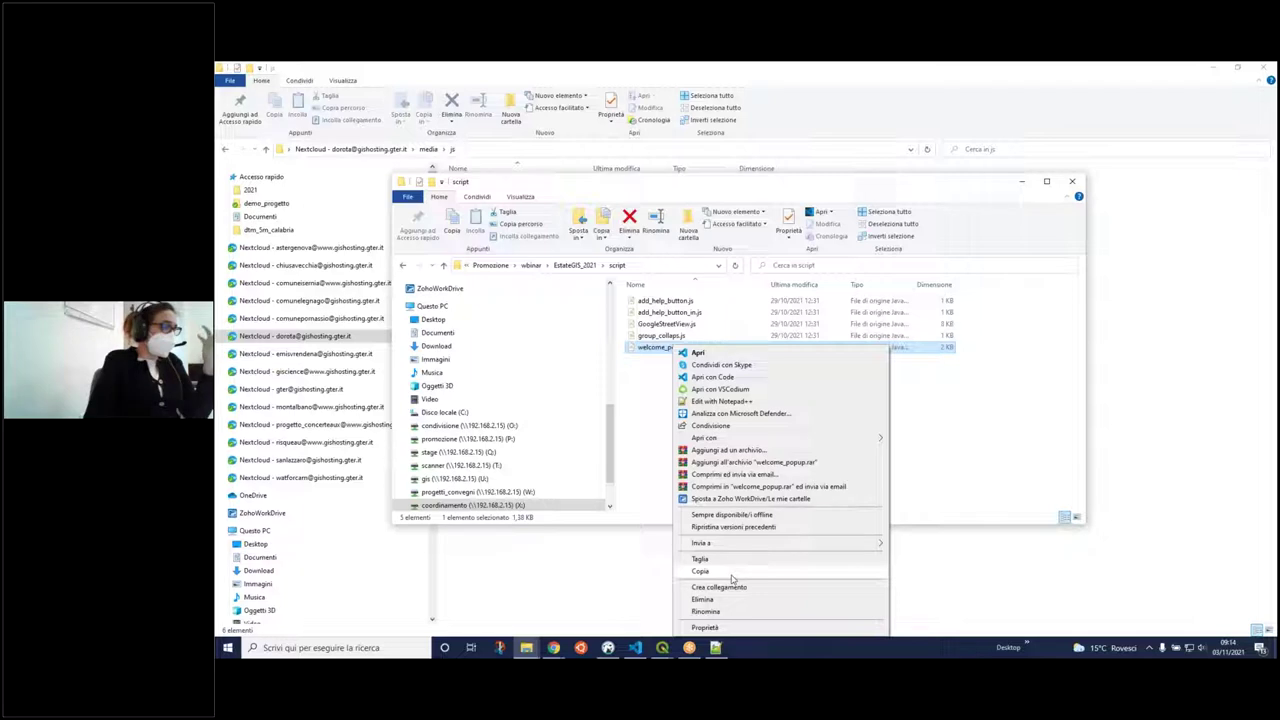
{"action": "left_click", "coordinate": [732, 574]}
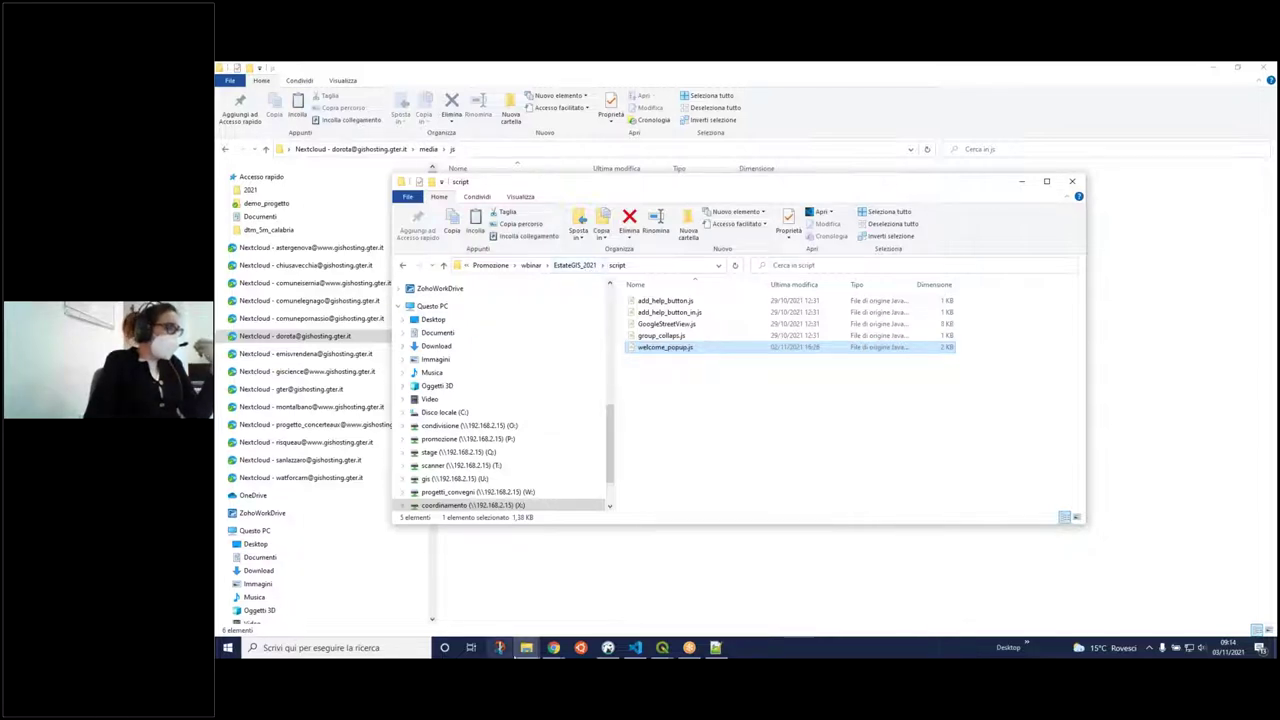
- Paste welcome_popup.js into the media/js/demo_progetto folder and open the pasted copy in Notepad++
{"action": "mouse_move", "coordinate": [526, 647]}
{"action": "left_click", "coordinate": [591, 611]}
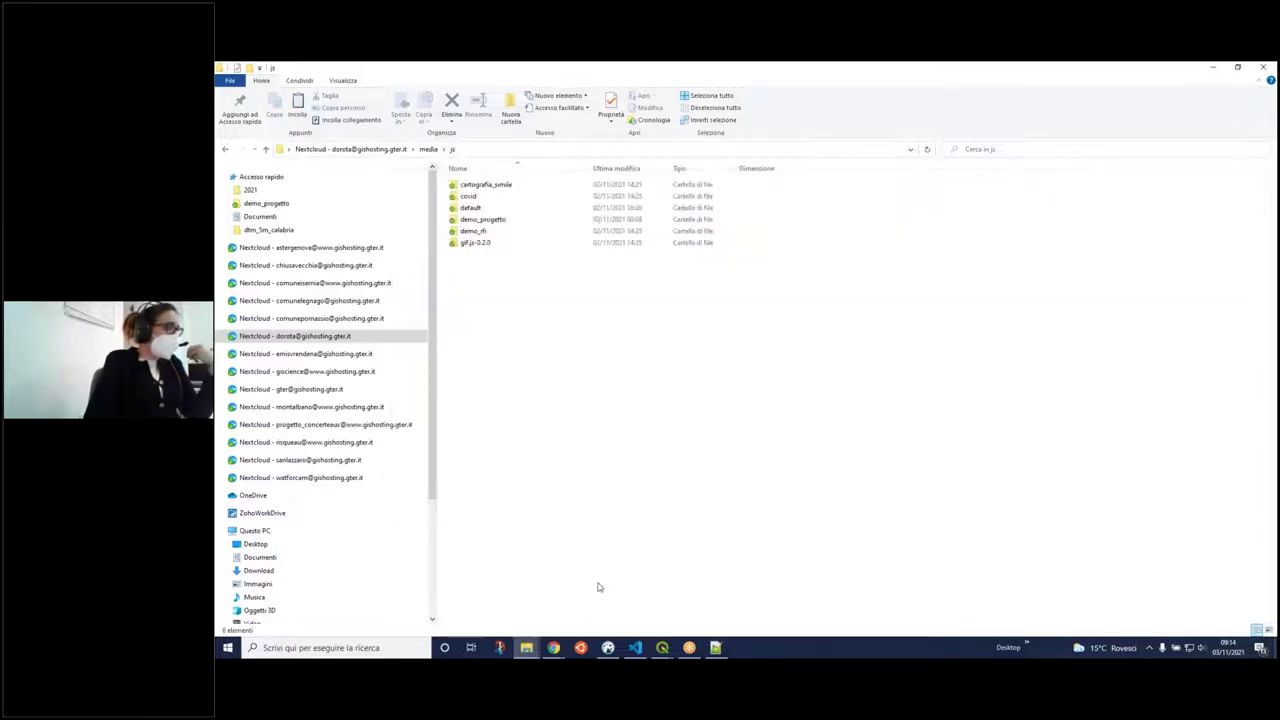
{"action": "double_click", "coordinate": [483, 219]}
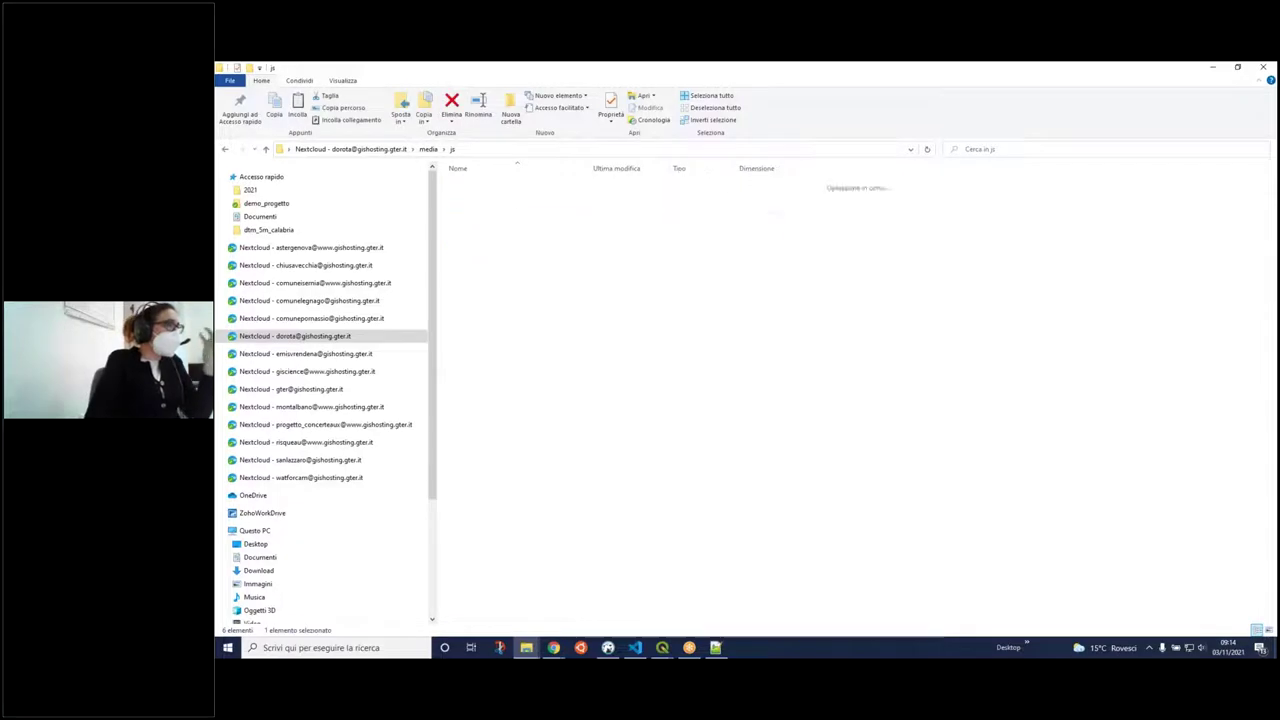
{"action": "right_click", "coordinate": [491, 238]}
{"action": "left_click", "coordinate": [519, 315]}
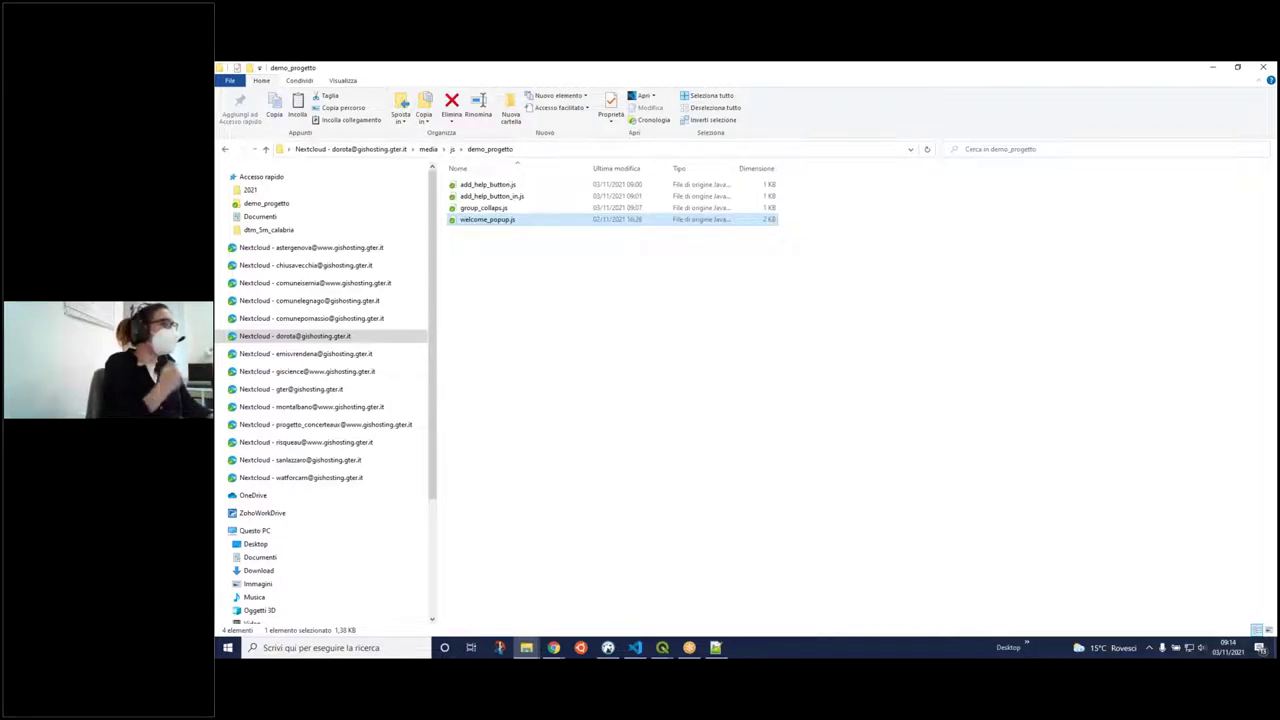
{"action": "right_click", "coordinate": [512, 220]}
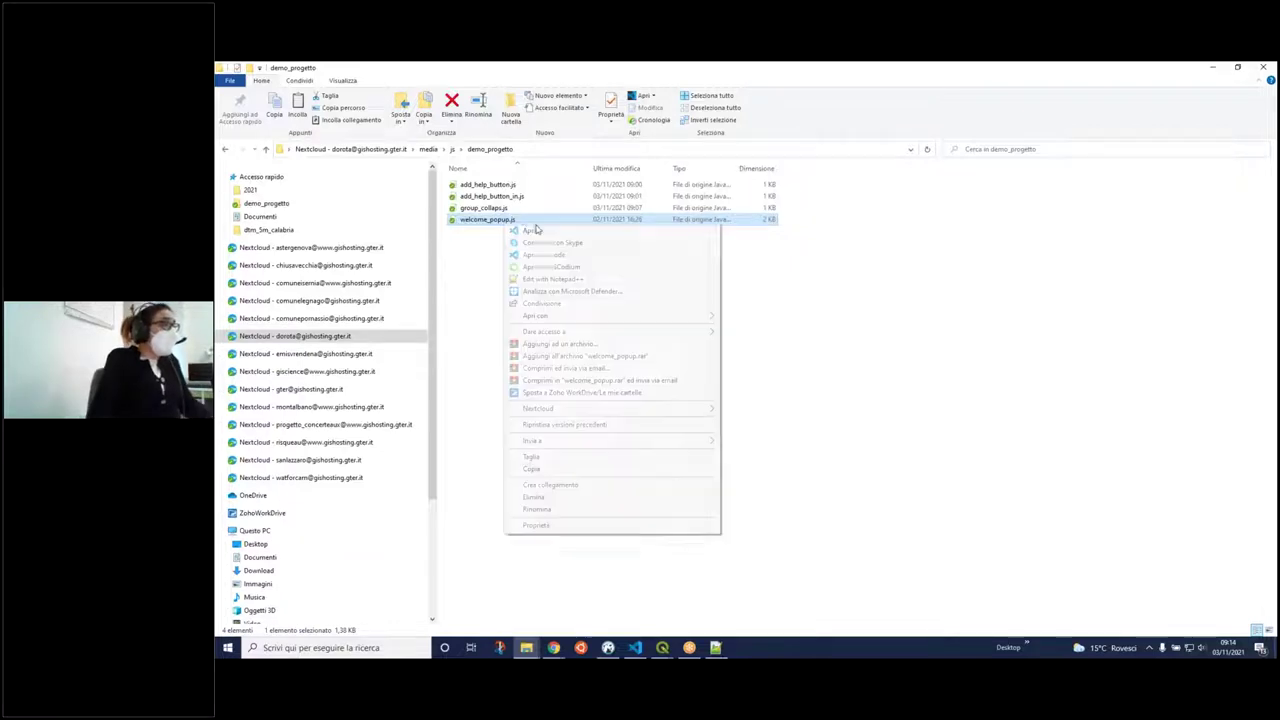
{"action": "left_click", "coordinate": [548, 280]}
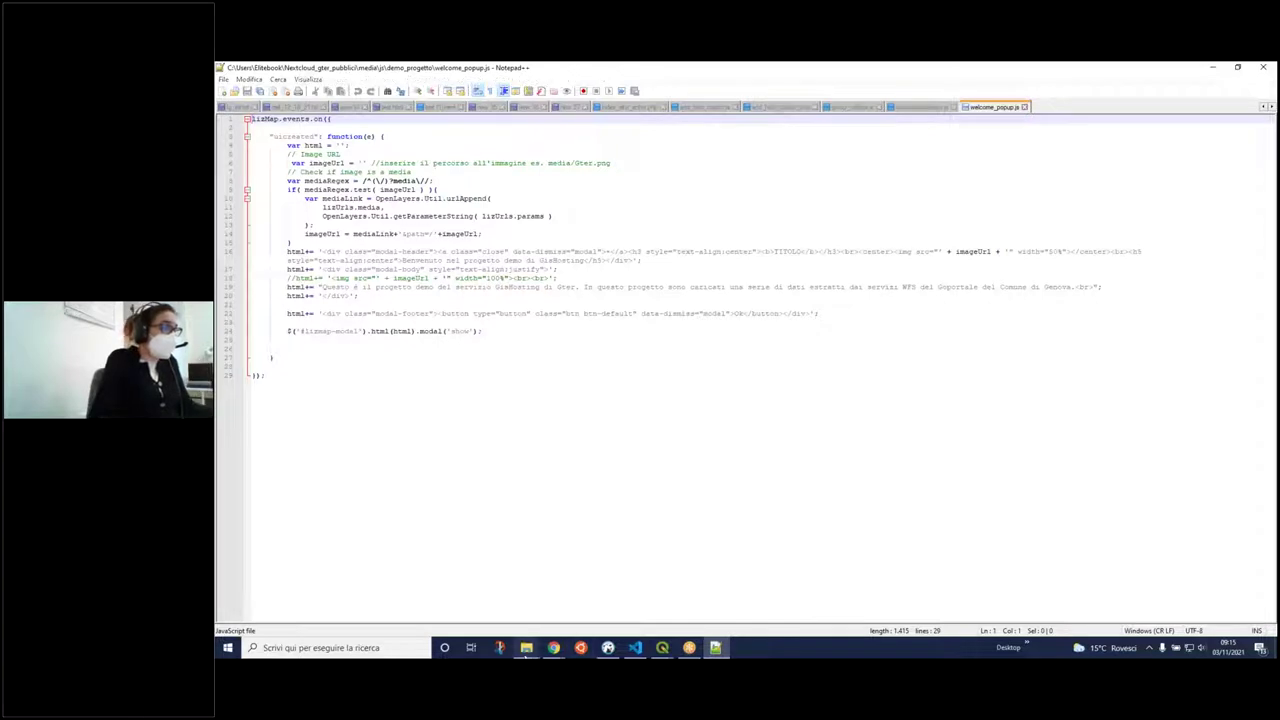
- Go up to the media folder in File Explorer to check where the Gter.png image is stored
{"action": "mouse_move", "coordinate": [526, 652]}
{"action": "left_click", "coordinate": [571, 606]}
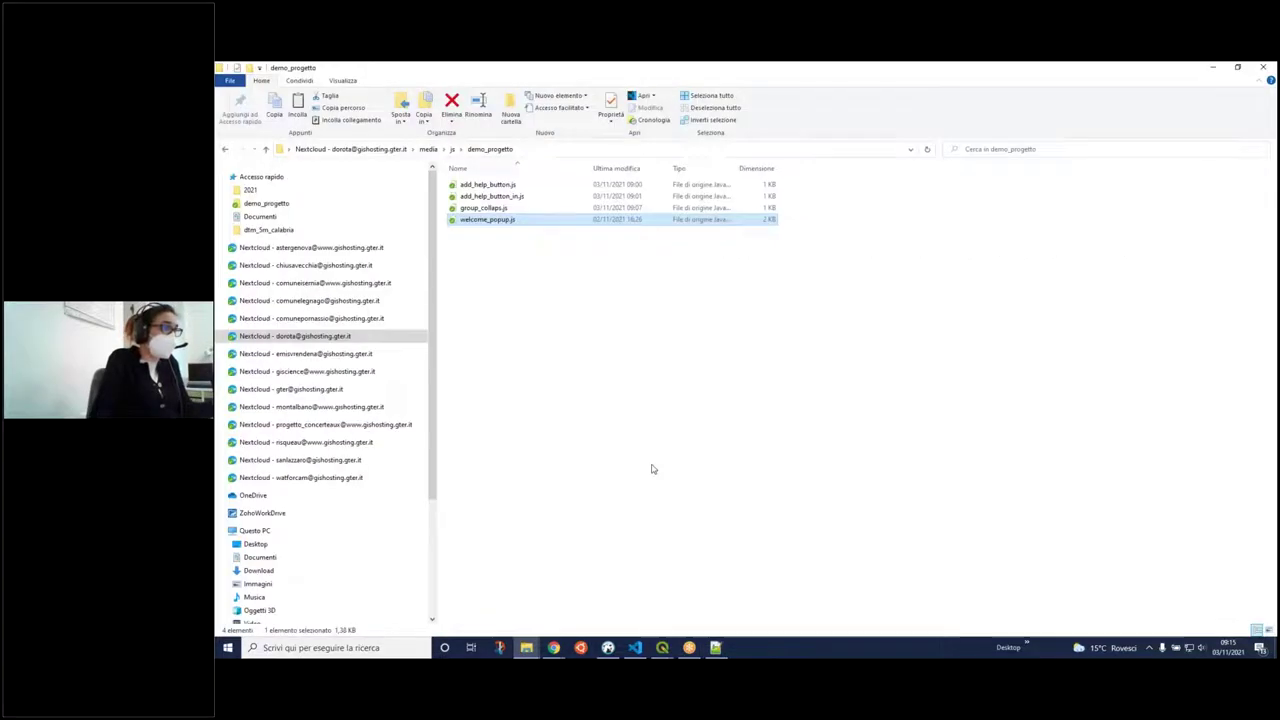
{"action": "left_click", "coordinate": [428, 149]}
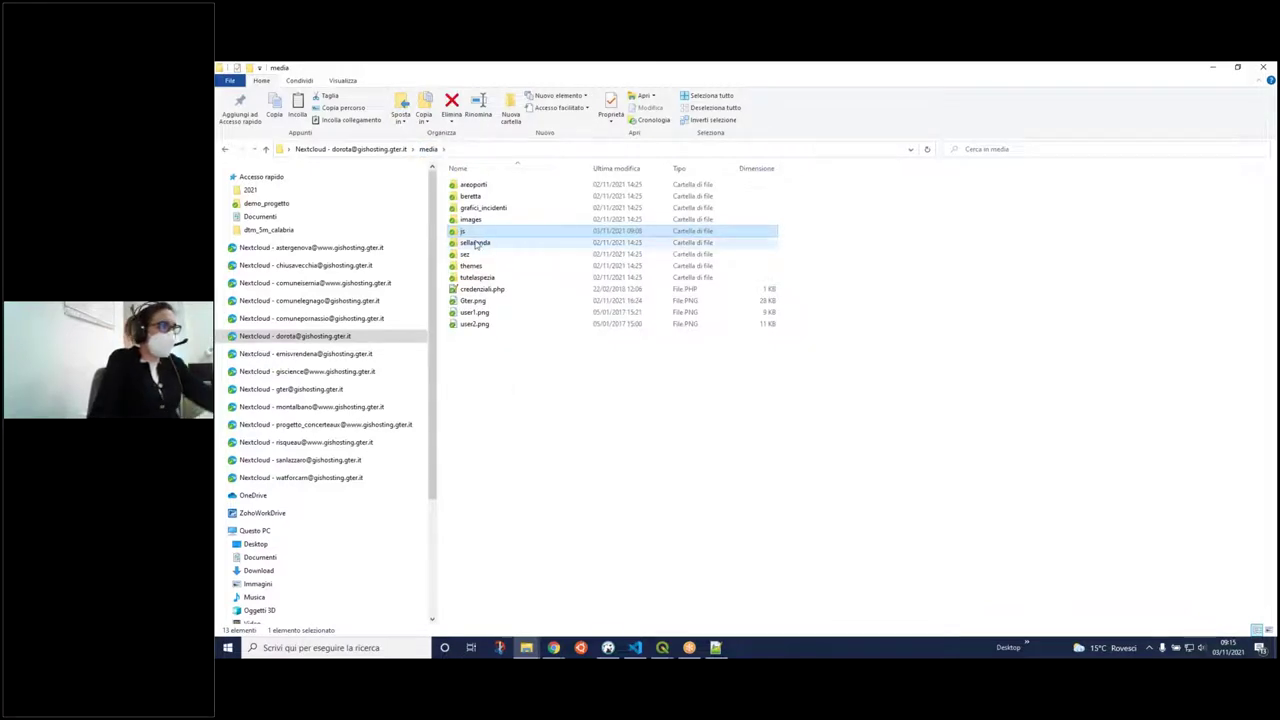
{"action": "mouse_move", "coordinate": [476, 243]}
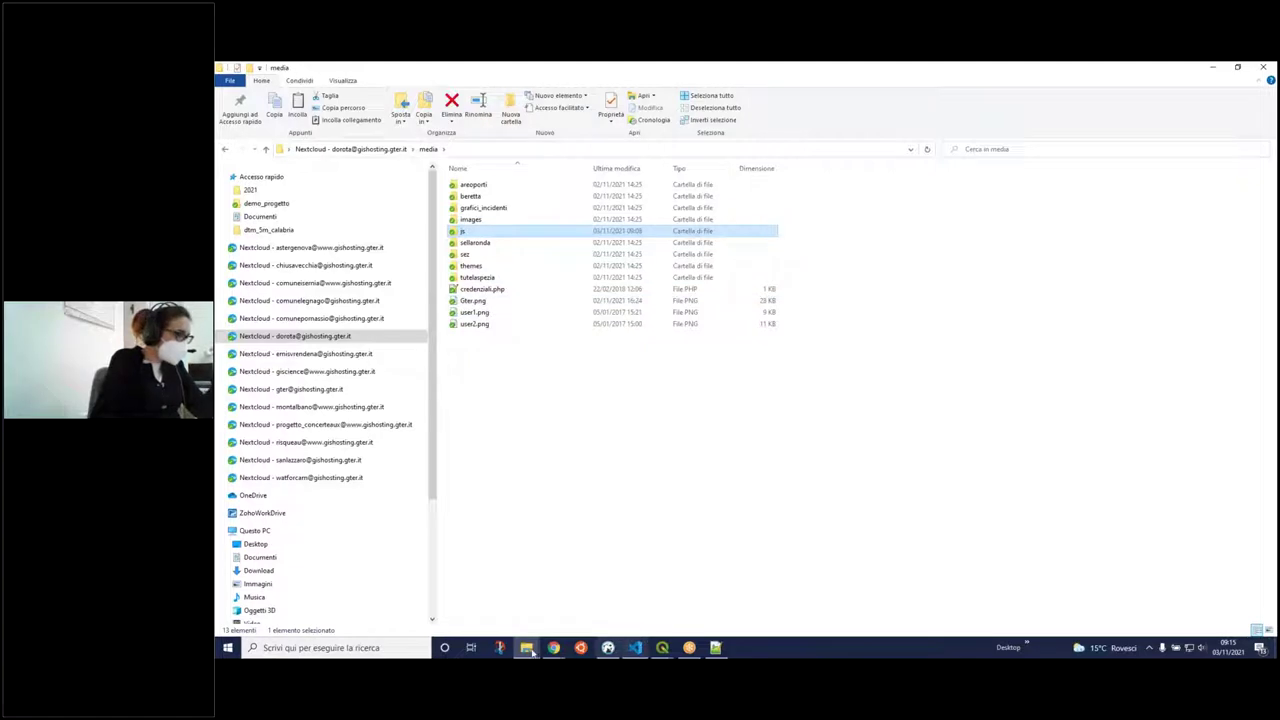
- Set the imageUrl variable in welcome_popup.js to media/Gter.png in Notepad++ and save the file
{"action": "left_click", "coordinate": [715, 648]}
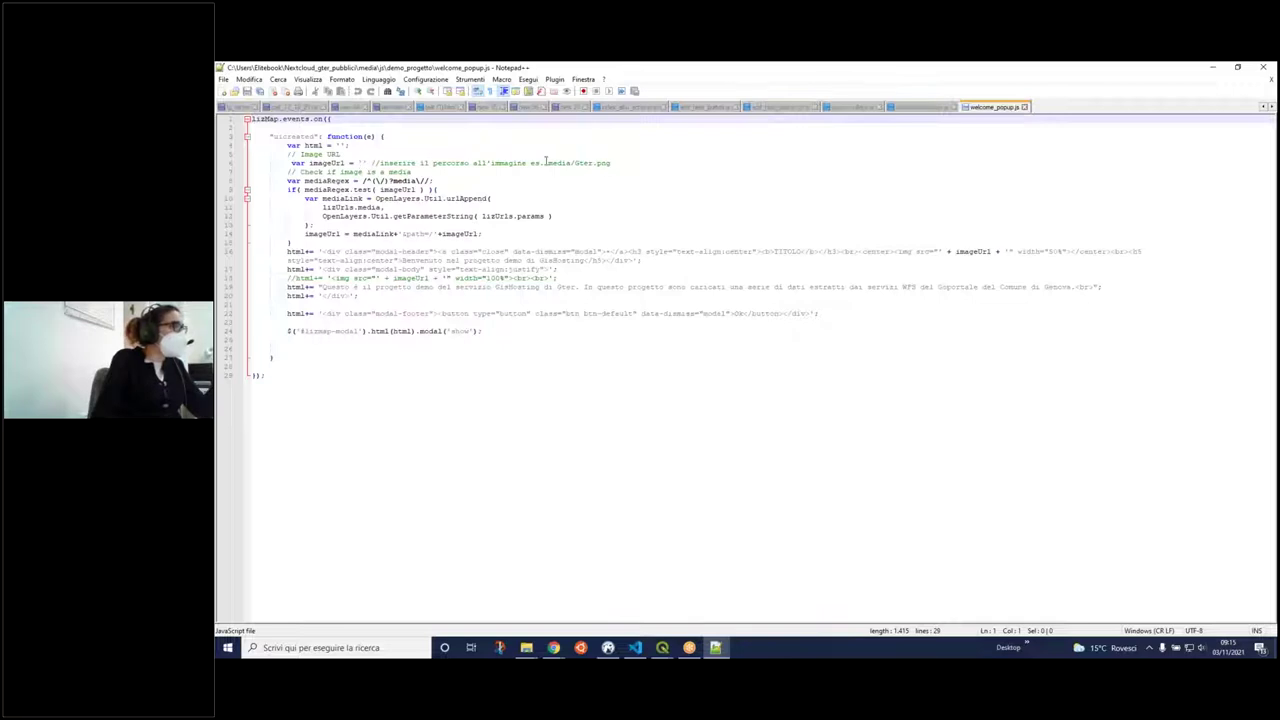
{"action": "left_click_drag", "start_coordinate": [549, 161], "coordinate": [545, 162]}
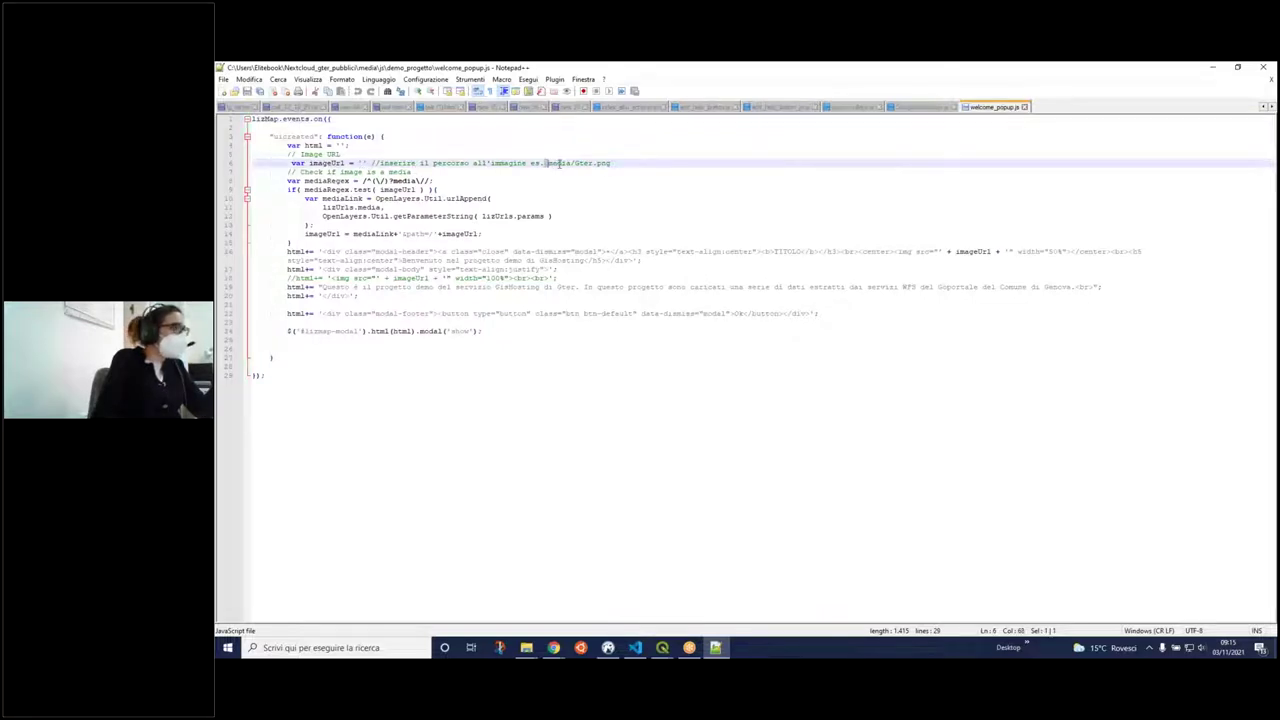
{"action": "left_click_drag", "start_coordinate": [547, 162], "coordinate": [618, 162]}
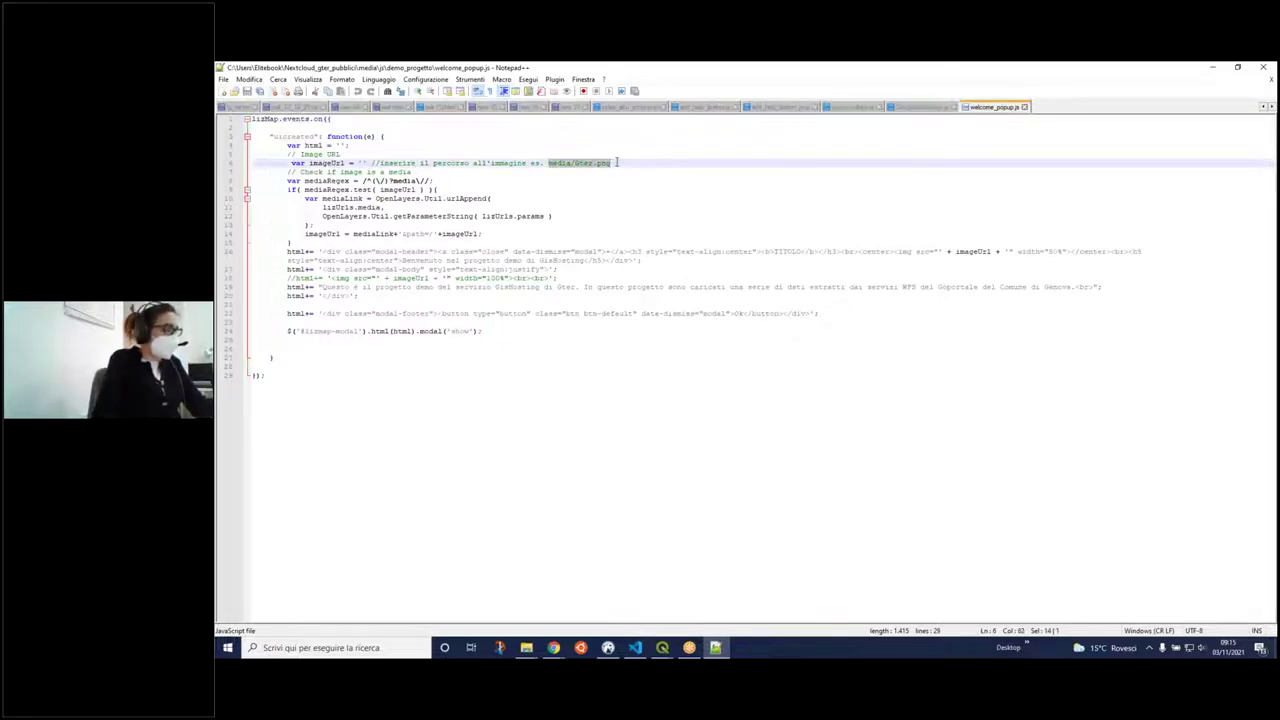
{"action": "left_click", "coordinate": [365, 162]}
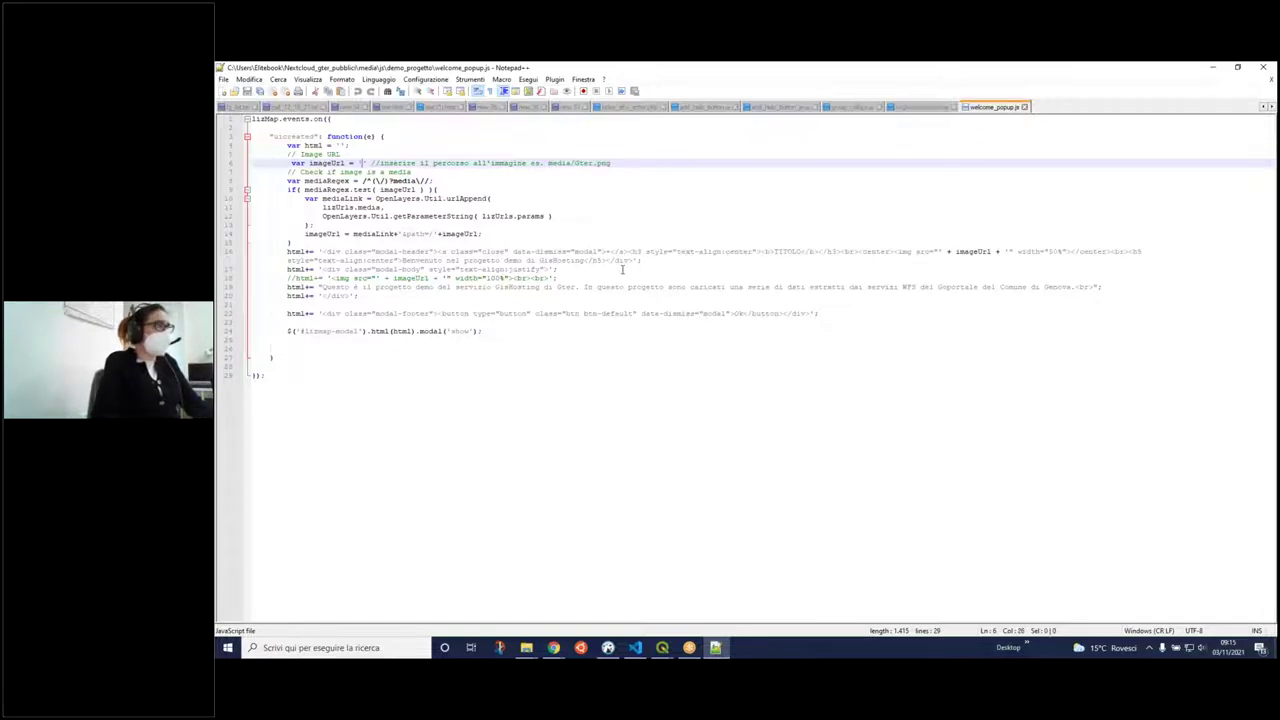
{"action": "key", "text": "ctrl+v"}
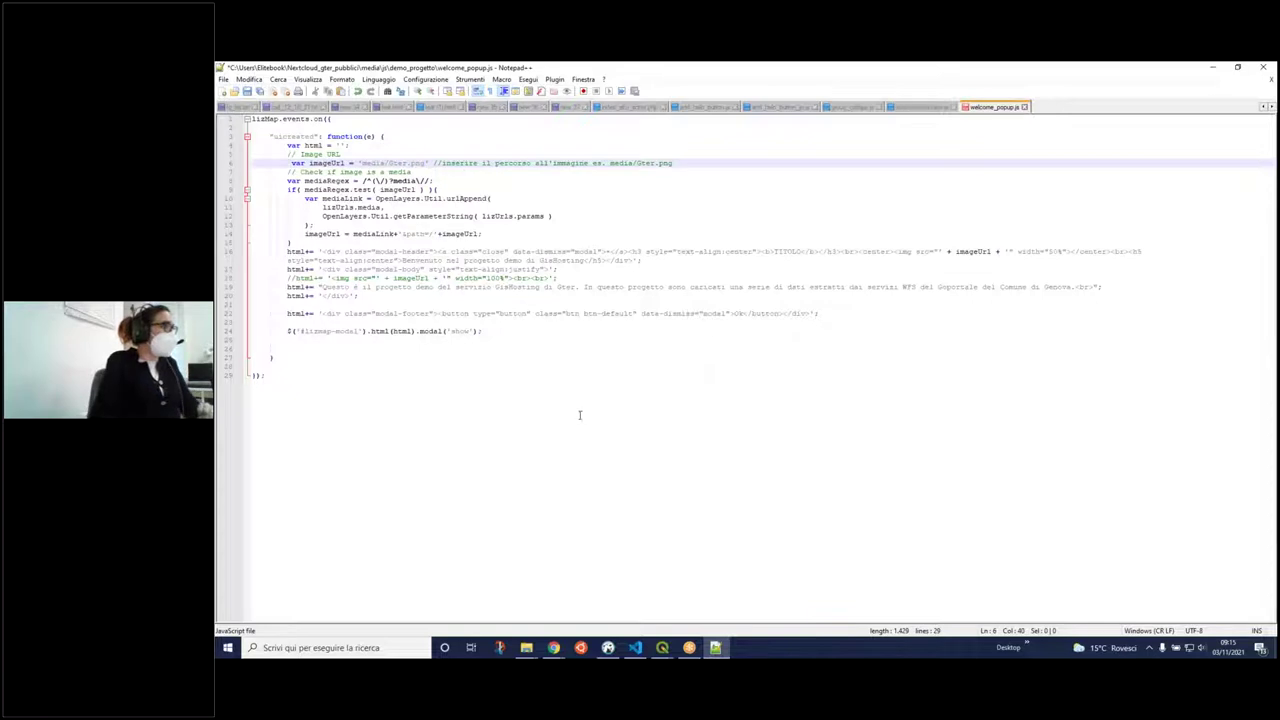
{"action": "key", "text": "ctrl+s"}
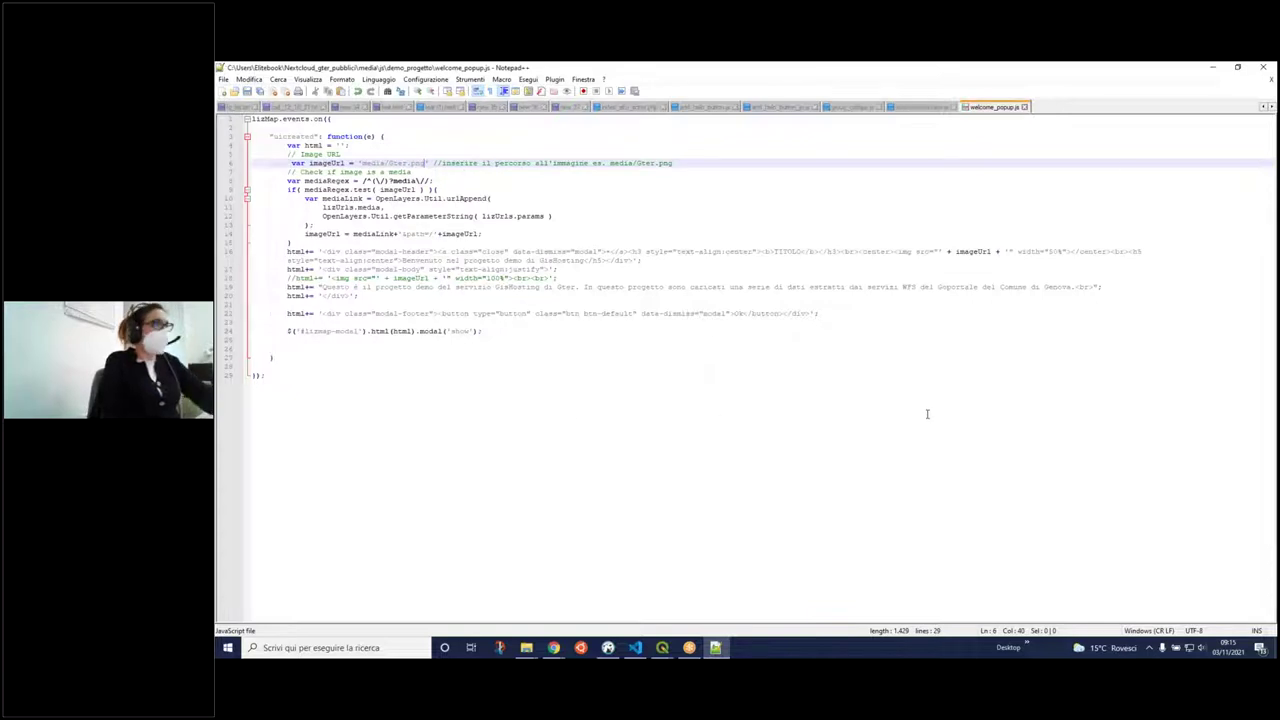
- Reload the Progetto demo map in Chrome to check the welcome popup, and dismiss the popup
{"action": "left_click", "coordinate": [553, 647]}
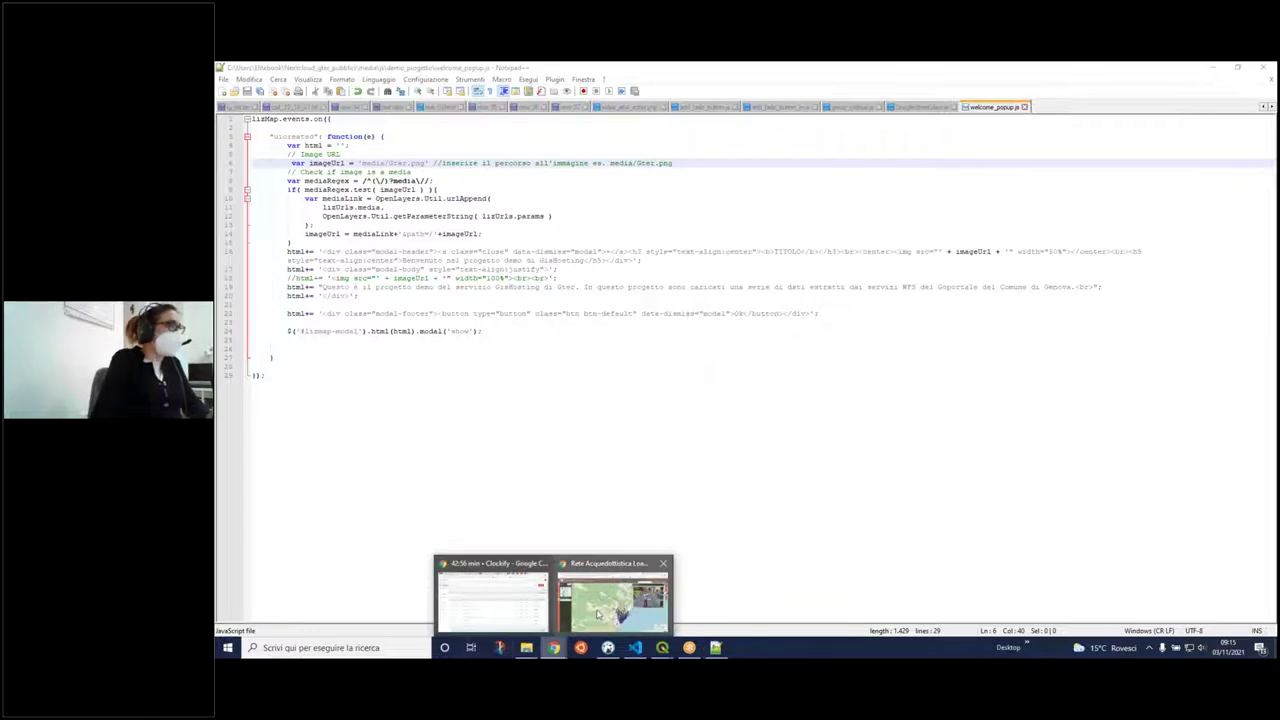
{"action": "left_click", "coordinate": [598, 614]}
{"action": "left_click", "coordinate": [460, 72]}
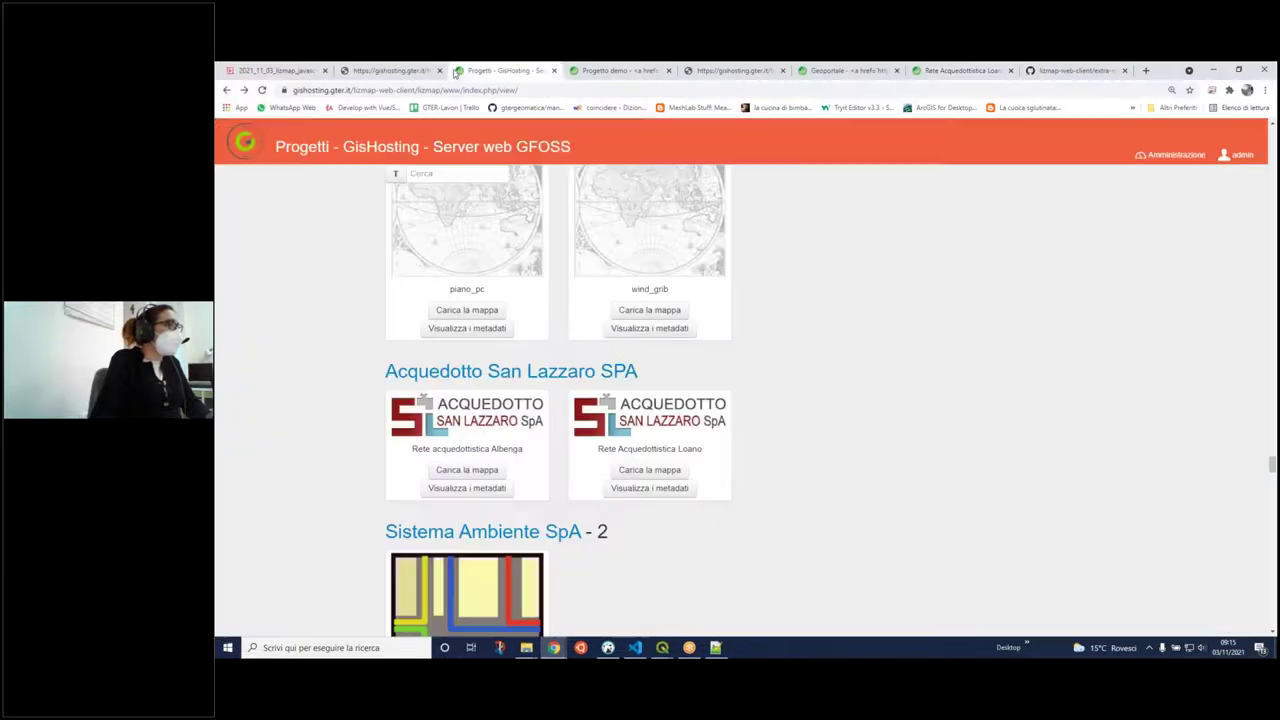
{"action": "left_click", "coordinate": [586, 72]}
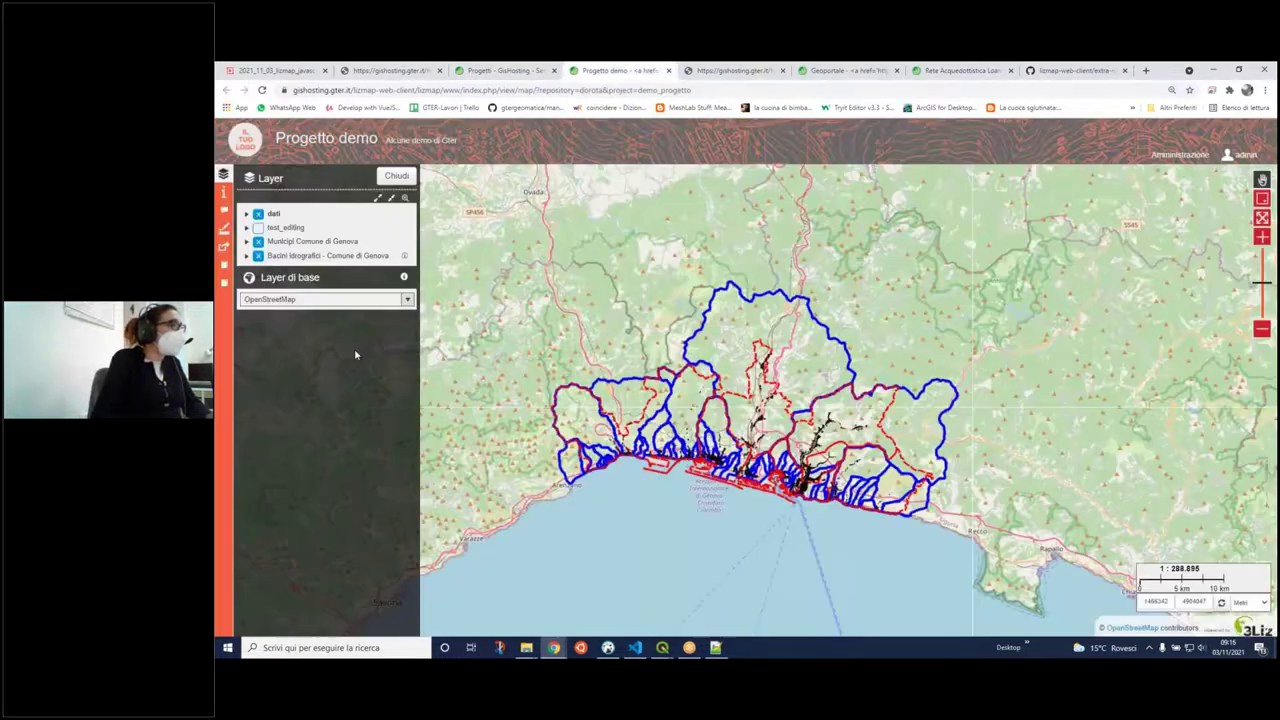
{"action": "left_click", "coordinate": [263, 90]}
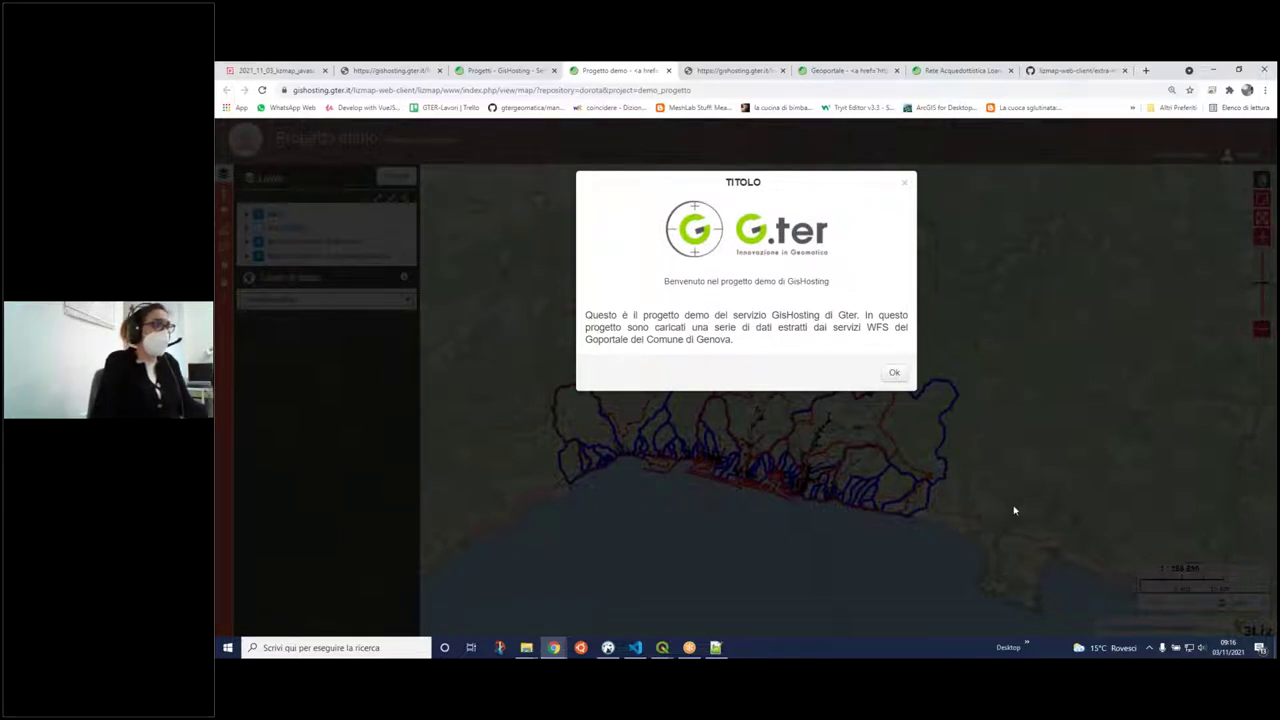
{"action": "left_click", "coordinate": [894, 374]}
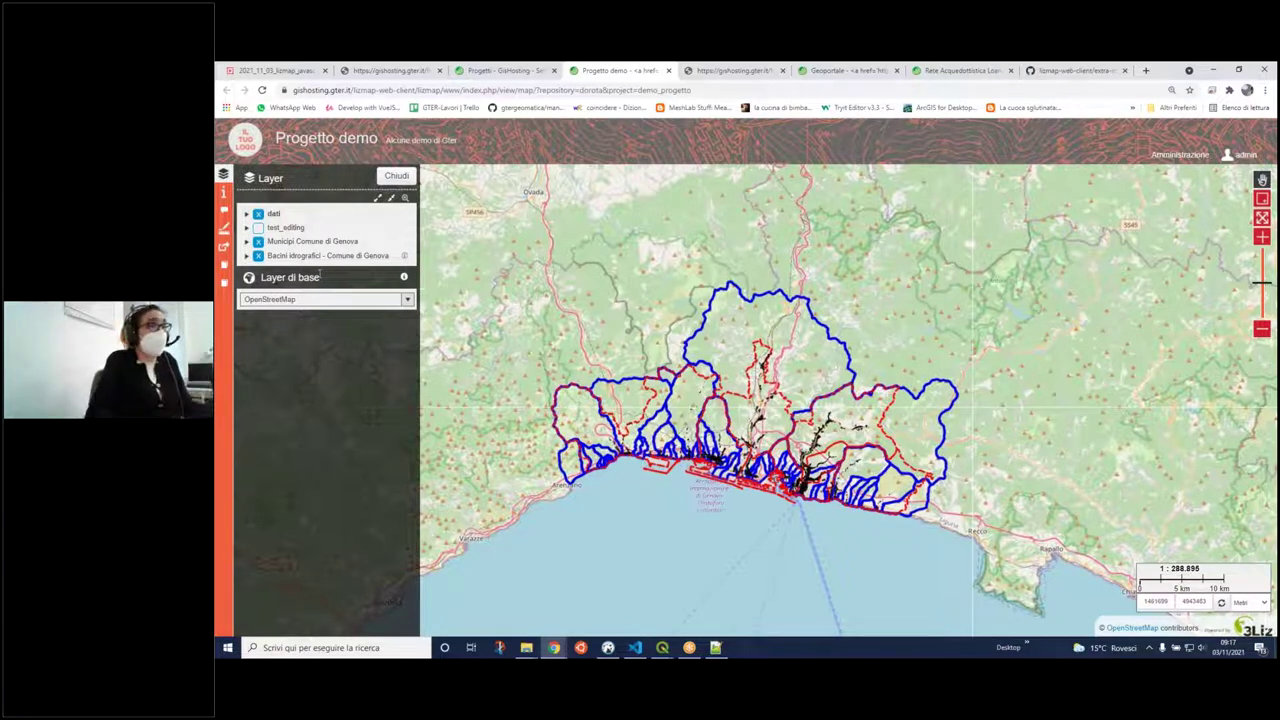
- Go to the 3liz organization page on GitHub from the lizmap-web-client repository
{"action": "left_click", "coordinate": [1008, 74]}
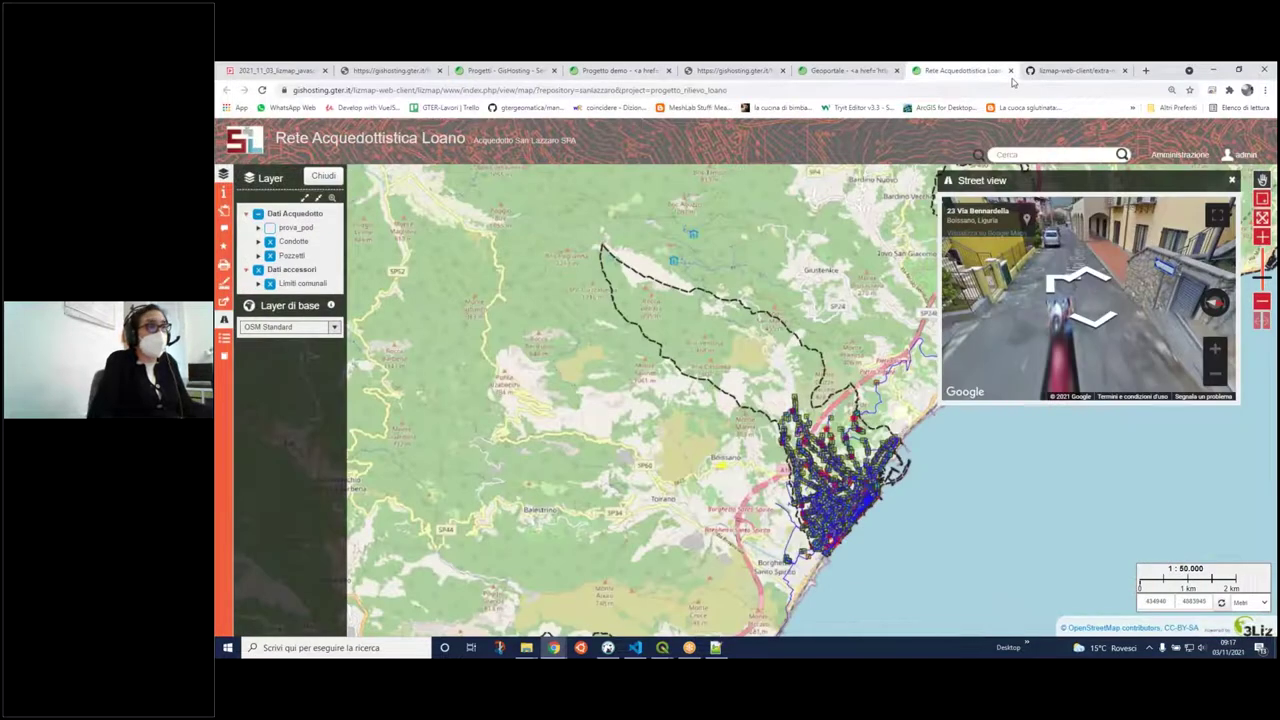
{"action": "left_click", "coordinate": [1036, 74]}
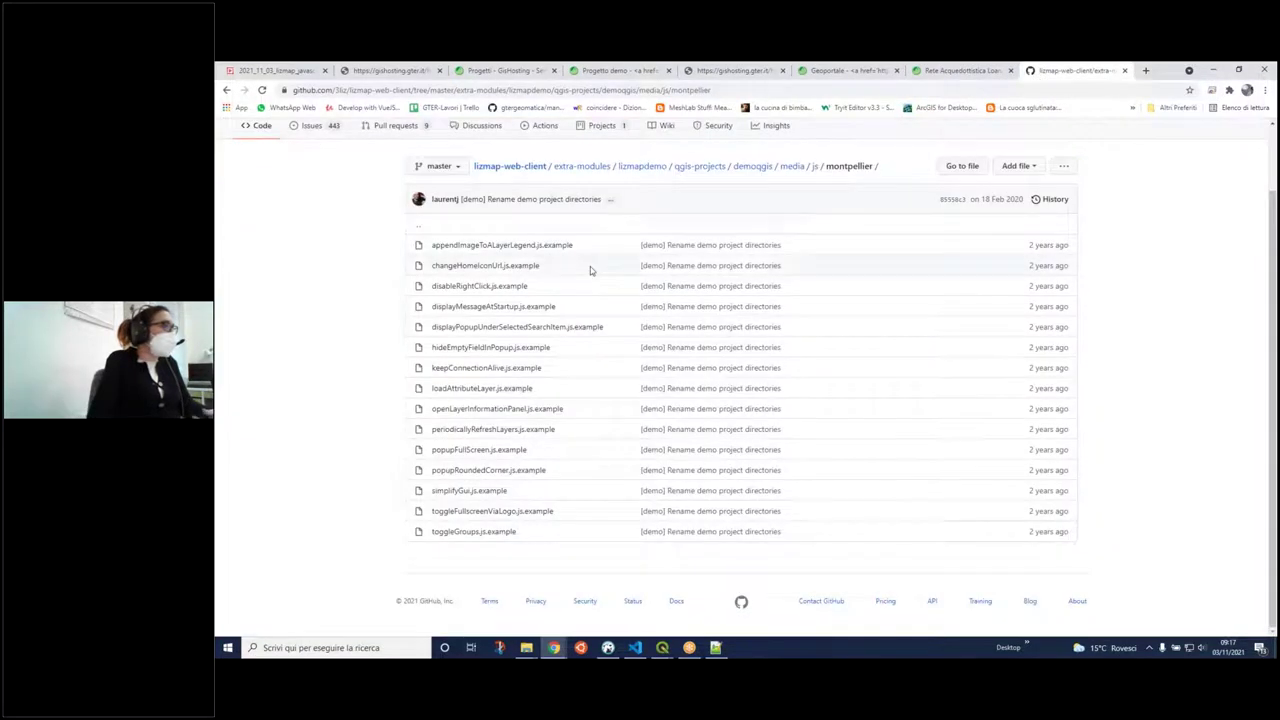
{"action": "scroll", "coordinate": [294, 257], "scroll_direction": "up", "scroll_amount": 2}
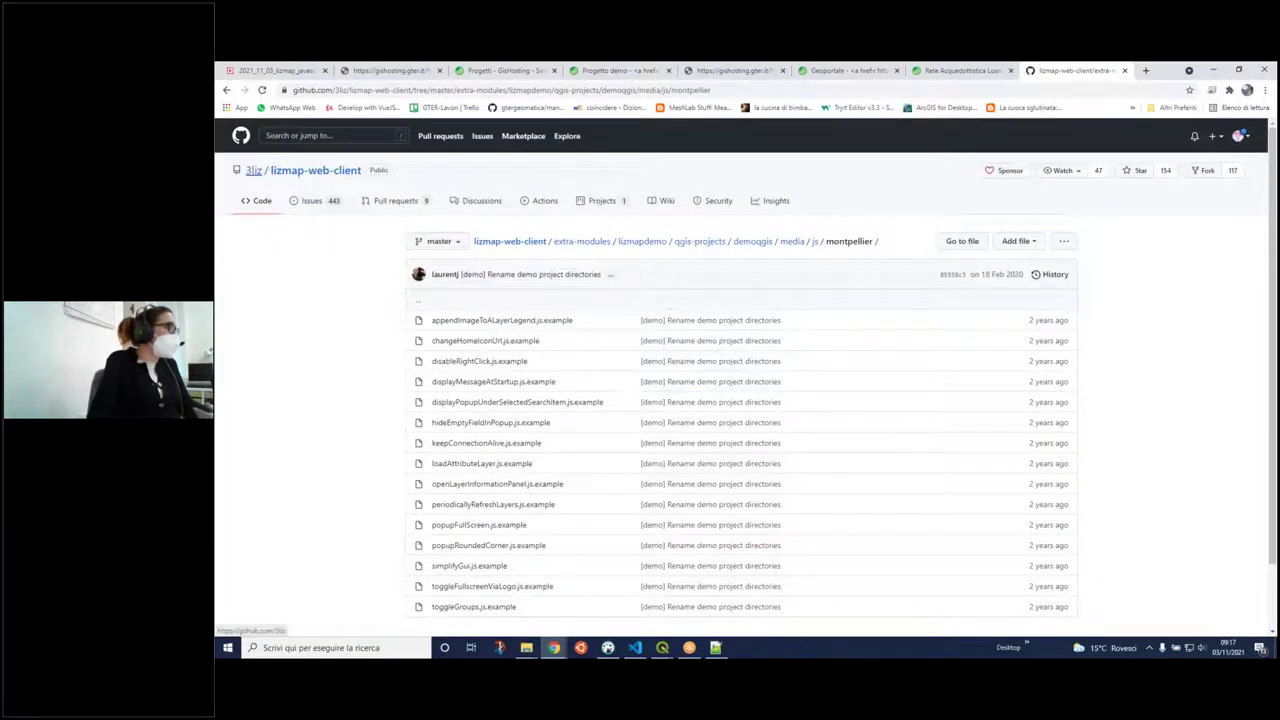
{"action": "left_click", "coordinate": [253, 171]}
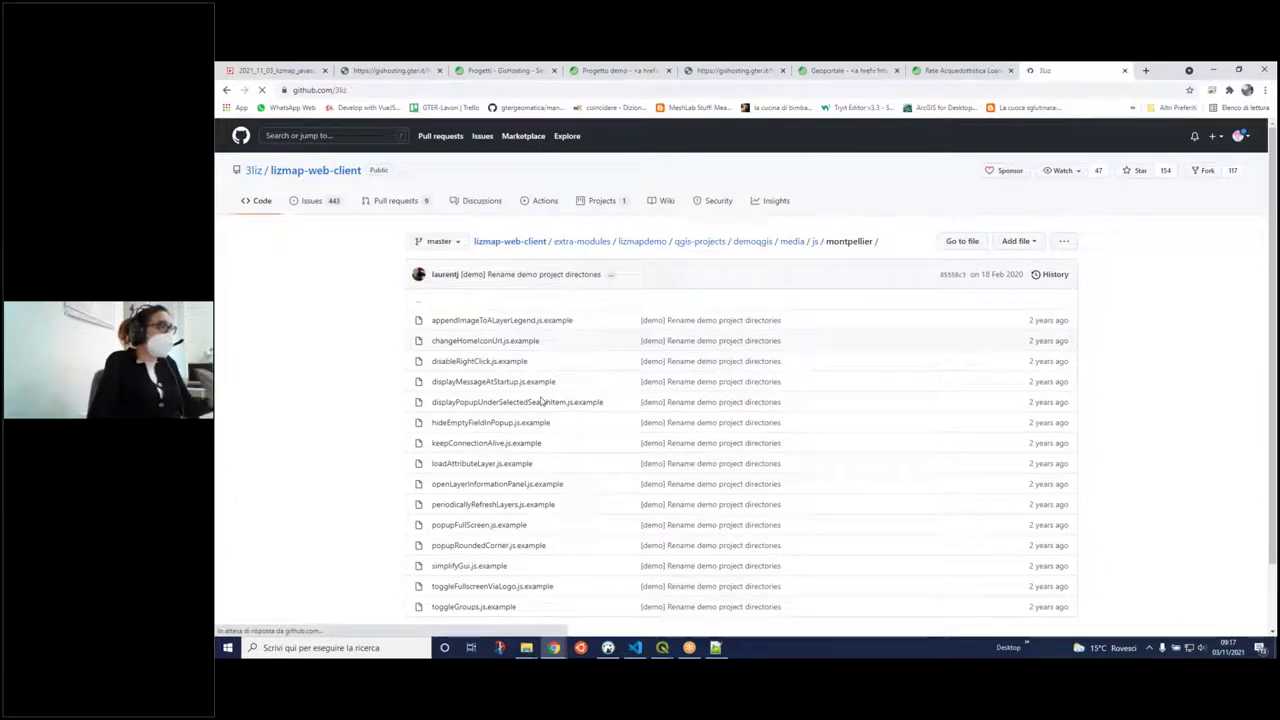
- Look through the 3liz repositories and open the pinned lizmap-javascript-scripts repository
{"action": "scroll", "coordinate": [543, 397], "scroll_direction": "down", "scroll_amount": 2}
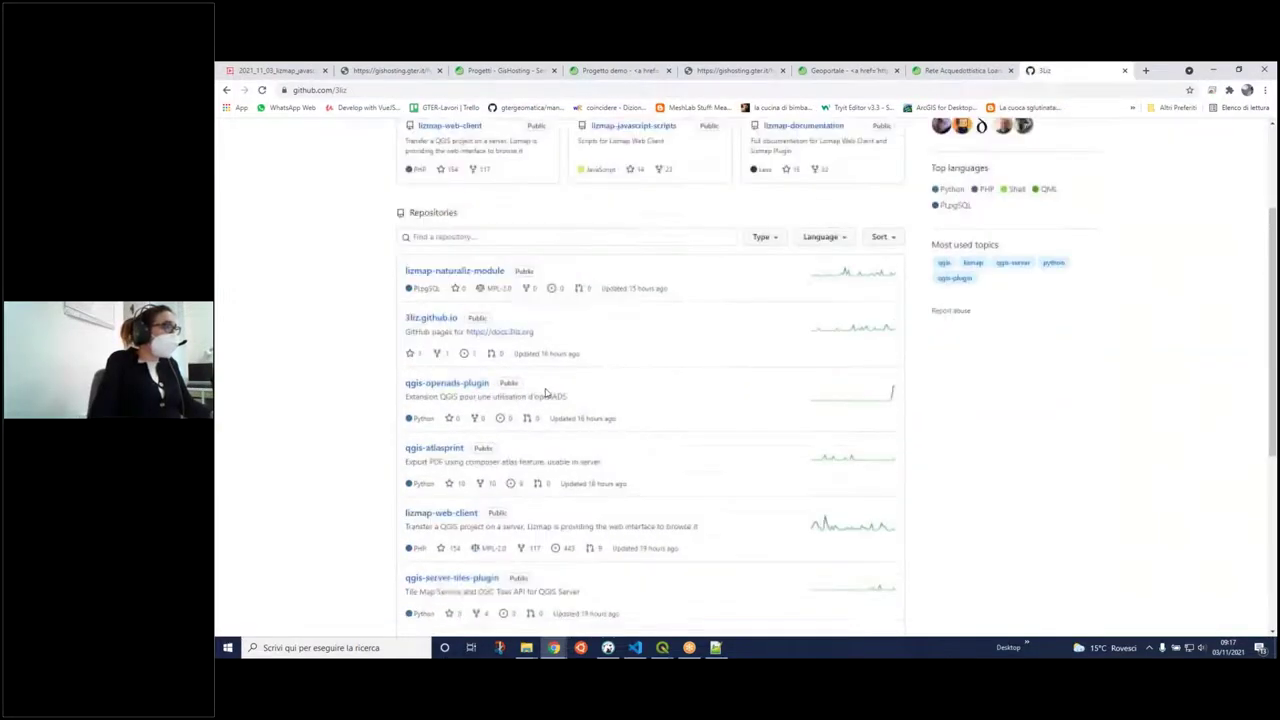
{"action": "scroll", "coordinate": [545, 393], "scroll_direction": "up", "scroll_amount": 1}
{"action": "scroll", "coordinate": [528, 392], "scroll_direction": "down", "scroll_amount": 2}
{"action": "scroll", "coordinate": [527, 393], "scroll_direction": "down", "scroll_amount": 3}
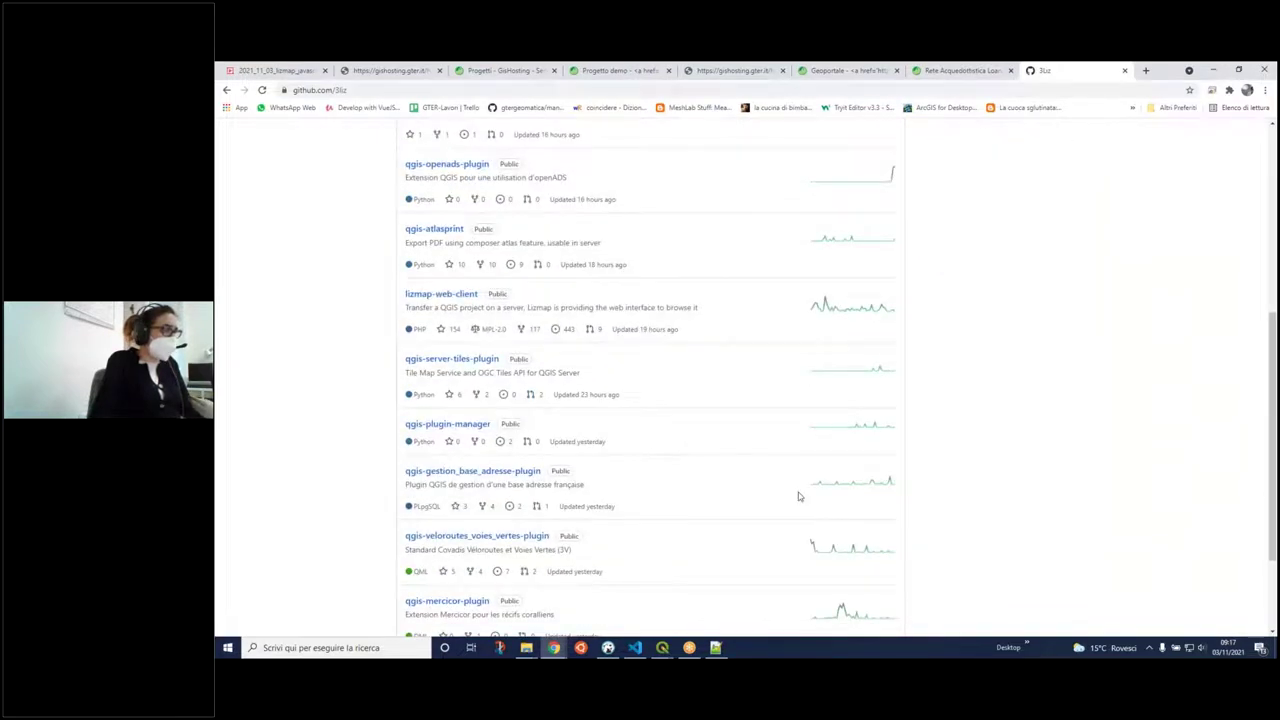
{"action": "scroll", "coordinate": [798, 495], "scroll_direction": "down", "scroll_amount": 3}
{"action": "scroll", "coordinate": [718, 504], "scroll_direction": "up", "scroll_amount": 5}
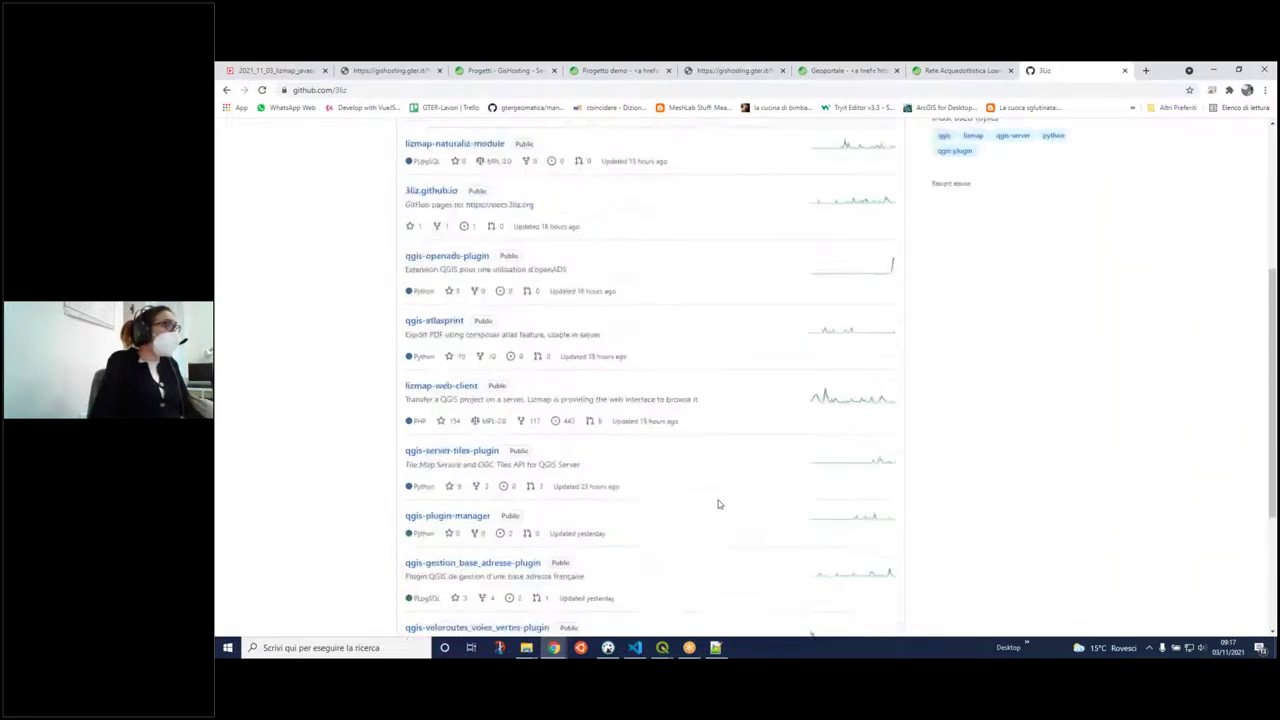
{"action": "scroll", "coordinate": [718, 504], "scroll_direction": "up", "scroll_amount": 2}
{"action": "left_click", "coordinate": [676, 214]}
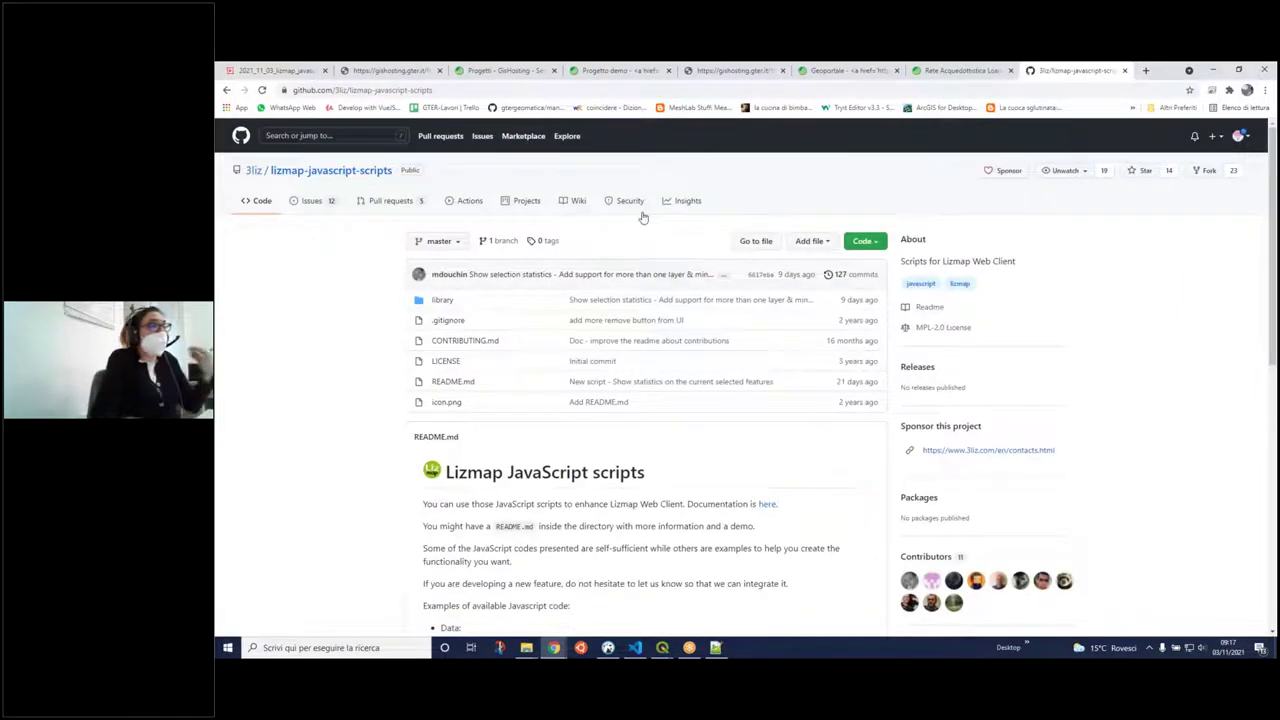
- Review the README's list of example JavaScript scripts and open the Translation script folder
{"action": "scroll", "coordinate": [752, 569], "scroll_direction": "down", "scroll_amount": 2}
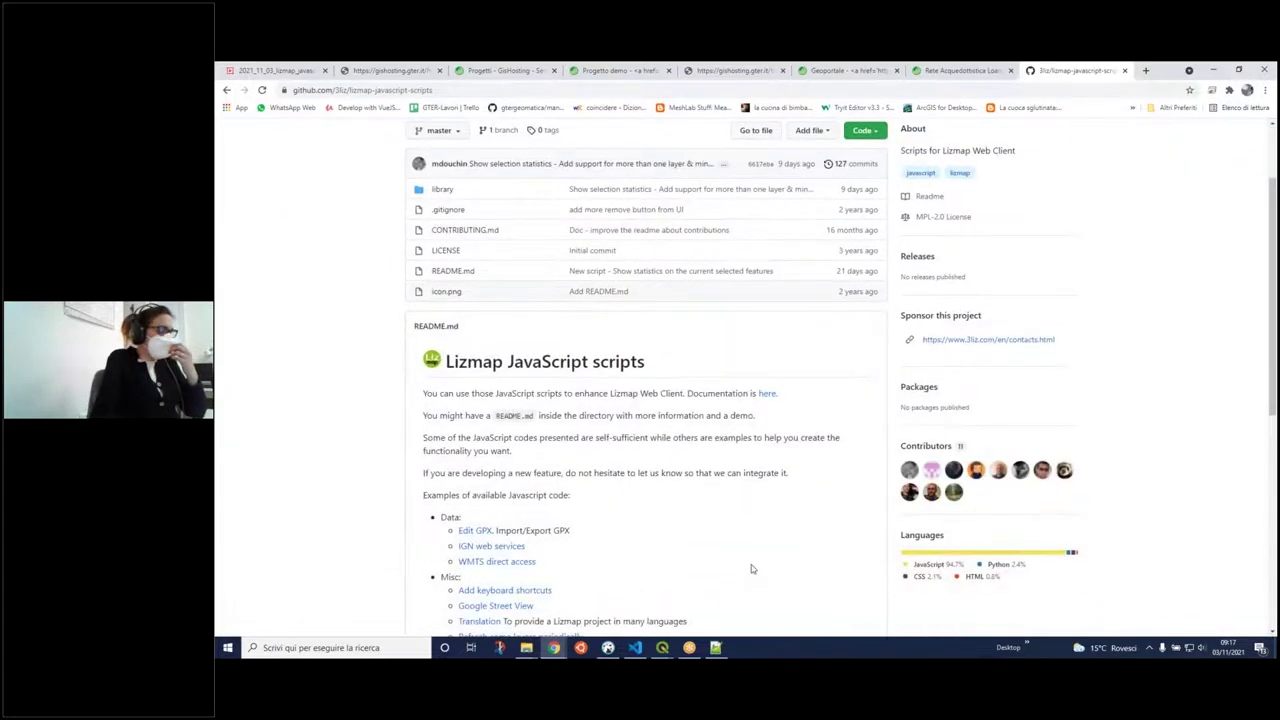
{"action": "scroll", "coordinate": [783, 561], "scroll_direction": "down", "scroll_amount": 1}
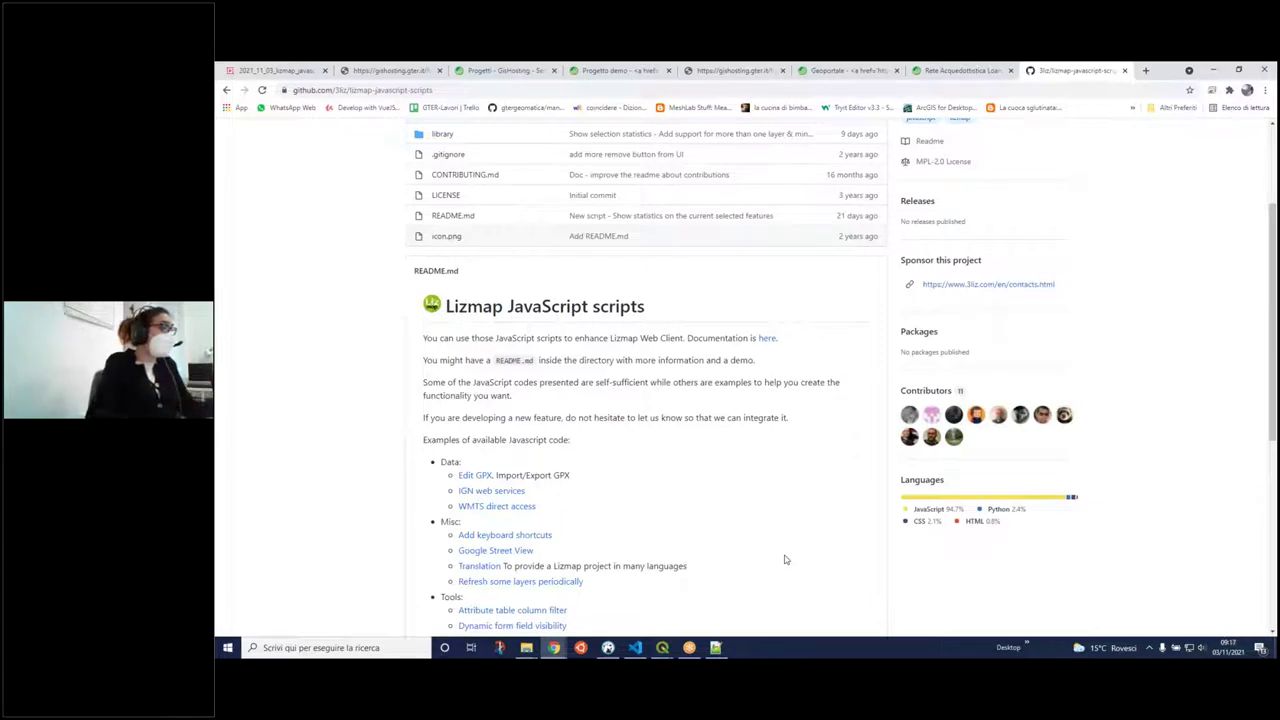
{"action": "scroll", "coordinate": [783, 408], "scroll_direction": "down", "scroll_amount": 3}
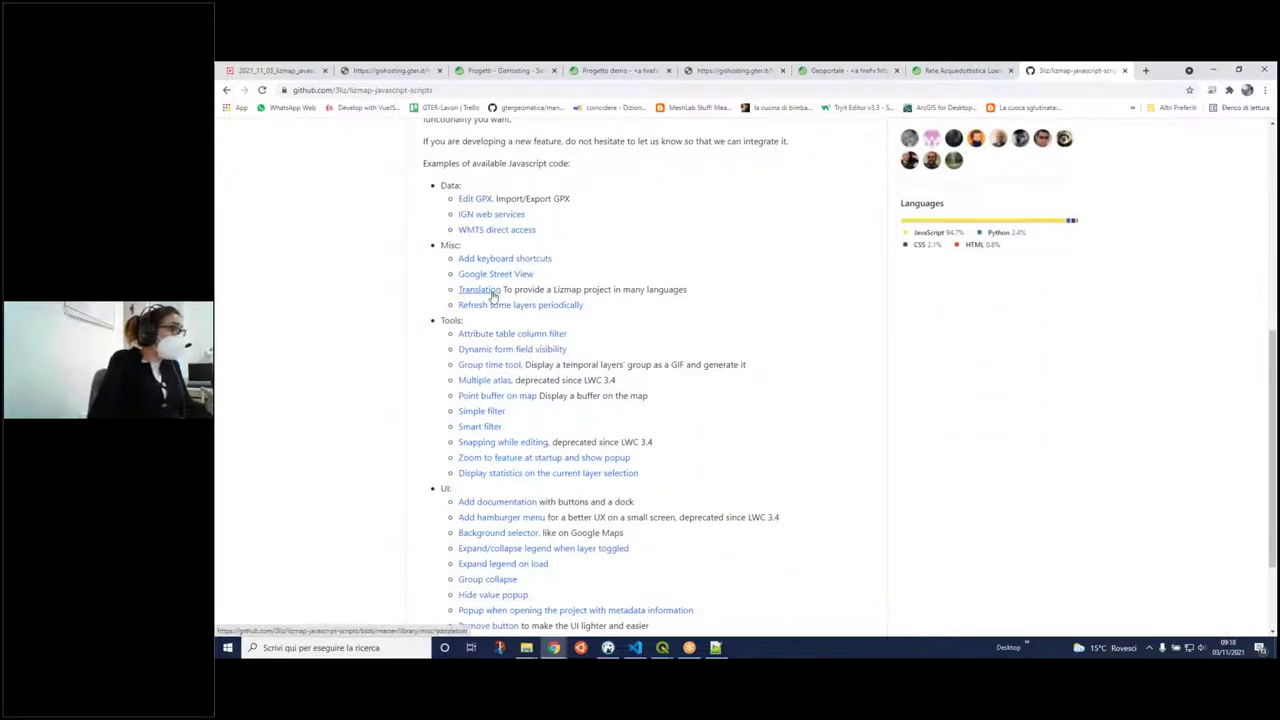
{"action": "left_click", "coordinate": [491, 291]}
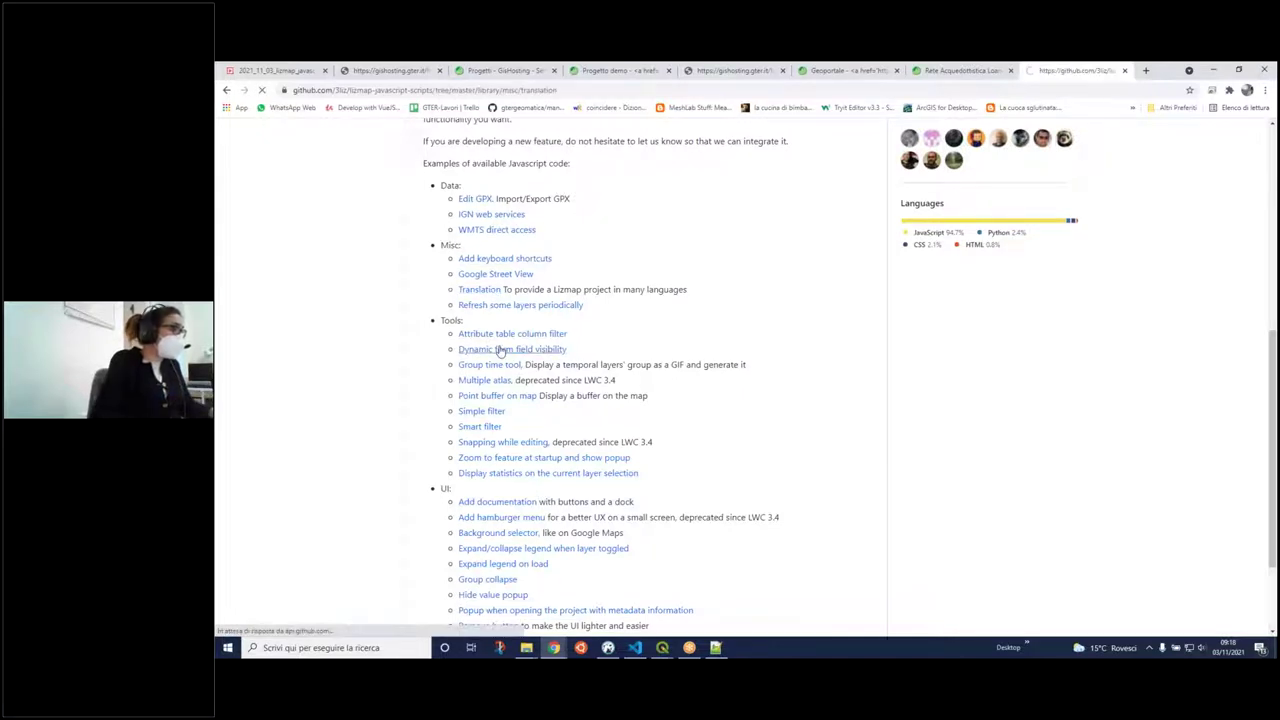
- Read the Translation README, covering get_translatable_string.py, the JSON structure, translation.js and the elements it translates
{"action": "scroll", "coordinate": [566, 332], "scroll_direction": "down", "scroll_amount": 2}
{"action": "scroll", "coordinate": [708, 490], "scroll_direction": "down", "scroll_amount": 5}
{"action": "scroll", "coordinate": [708, 473], "scroll_direction": "down", "scroll_amount": 3}
{"action": "scroll", "coordinate": [708, 475], "scroll_direction": "up", "scroll_amount": 5}
{"action": "scroll", "coordinate": [788, 491], "scroll_direction": "up", "scroll_amount": 1}
{"action": "scroll", "coordinate": [788, 491], "scroll_direction": "down", "scroll_amount": 5}
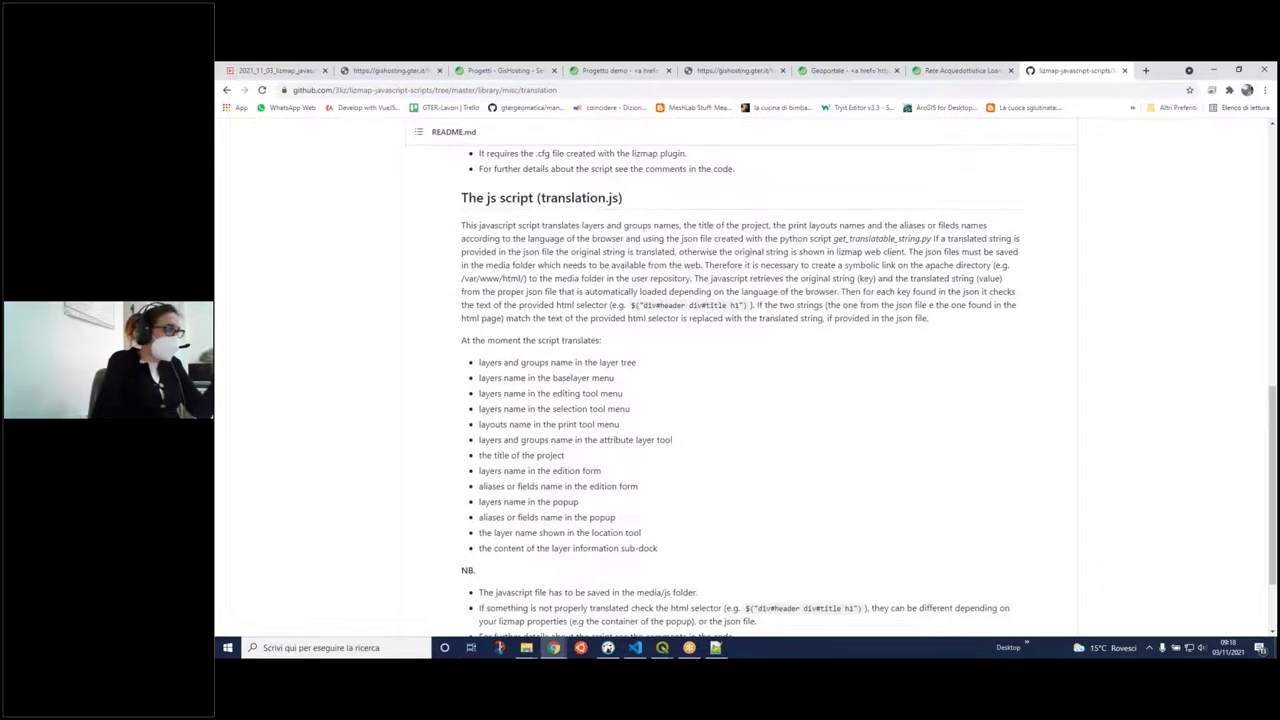
{"action": "scroll", "coordinate": [787, 491], "scroll_direction": "down", "scroll_amount": 2}
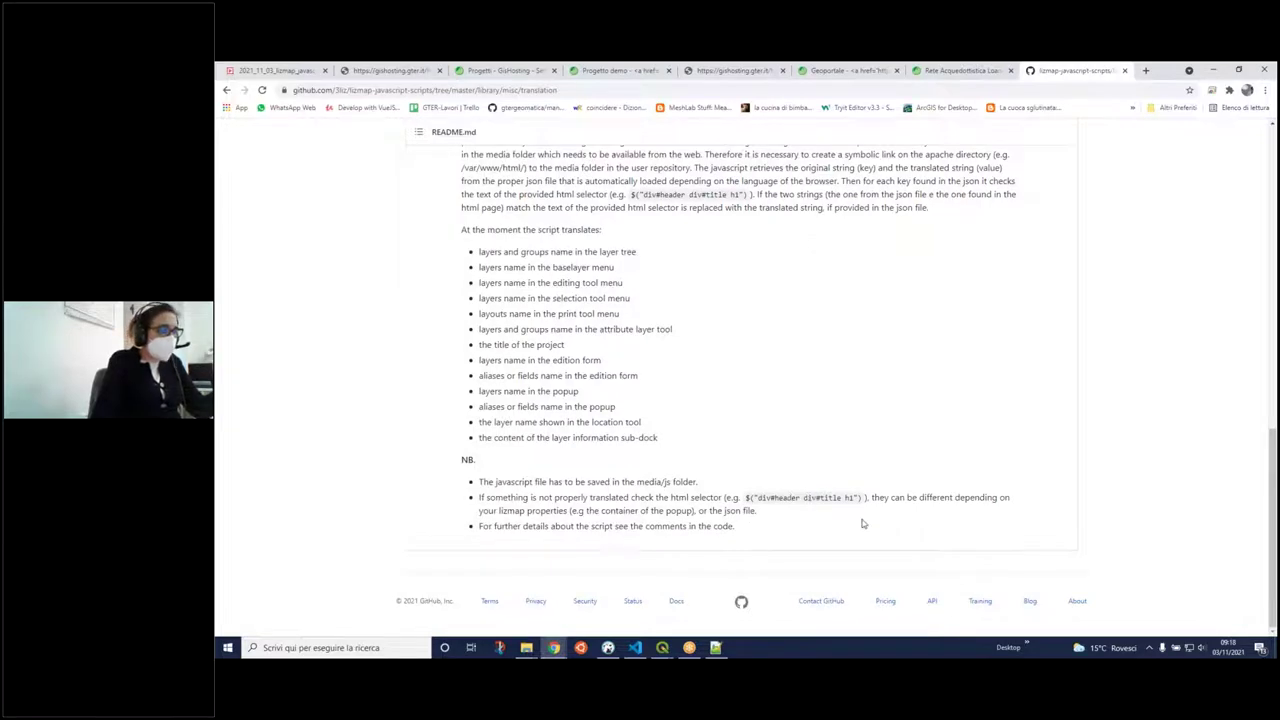
{"action": "scroll", "coordinate": [866, 518], "scroll_direction": "up", "scroll_amount": 1}
{"action": "scroll", "coordinate": [868, 513], "scroll_direction": "up", "scroll_amount": 10}
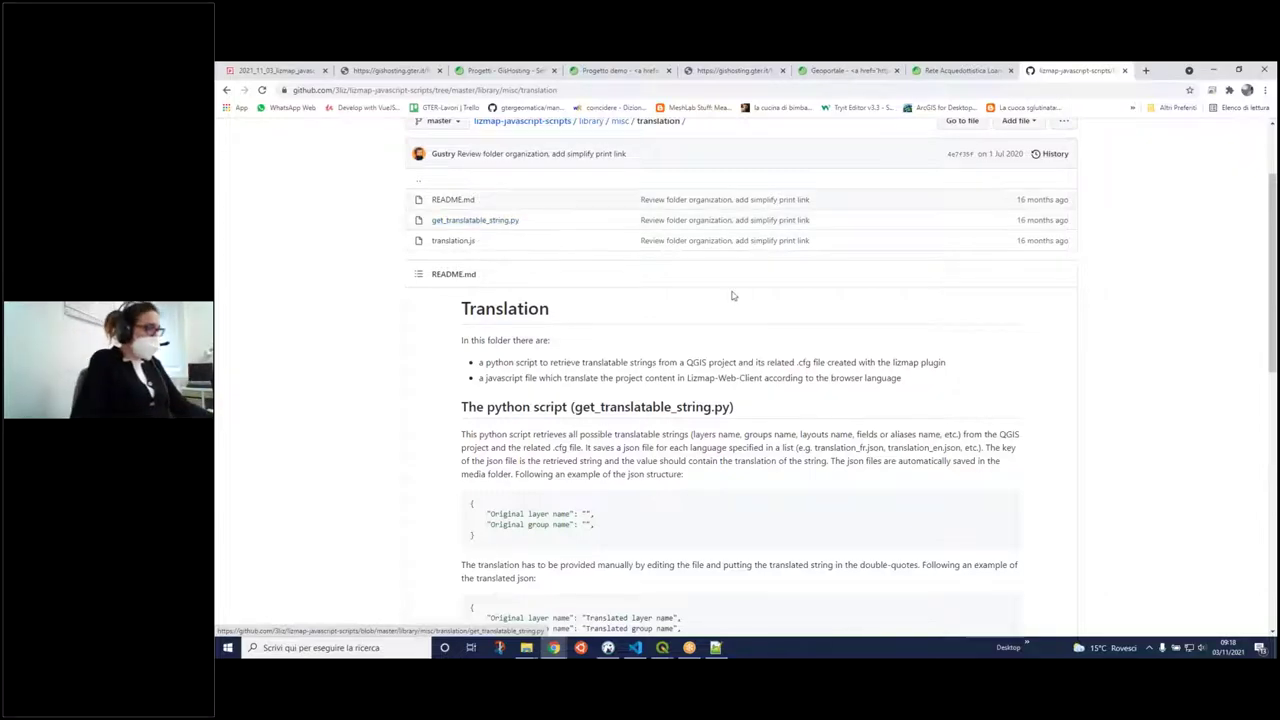
{"action": "scroll", "coordinate": [740, 338], "scroll_direction": "down", "scroll_amount": 5}
{"action": "scroll", "coordinate": [741, 338], "scroll_direction": "up", "scroll_amount": 1}
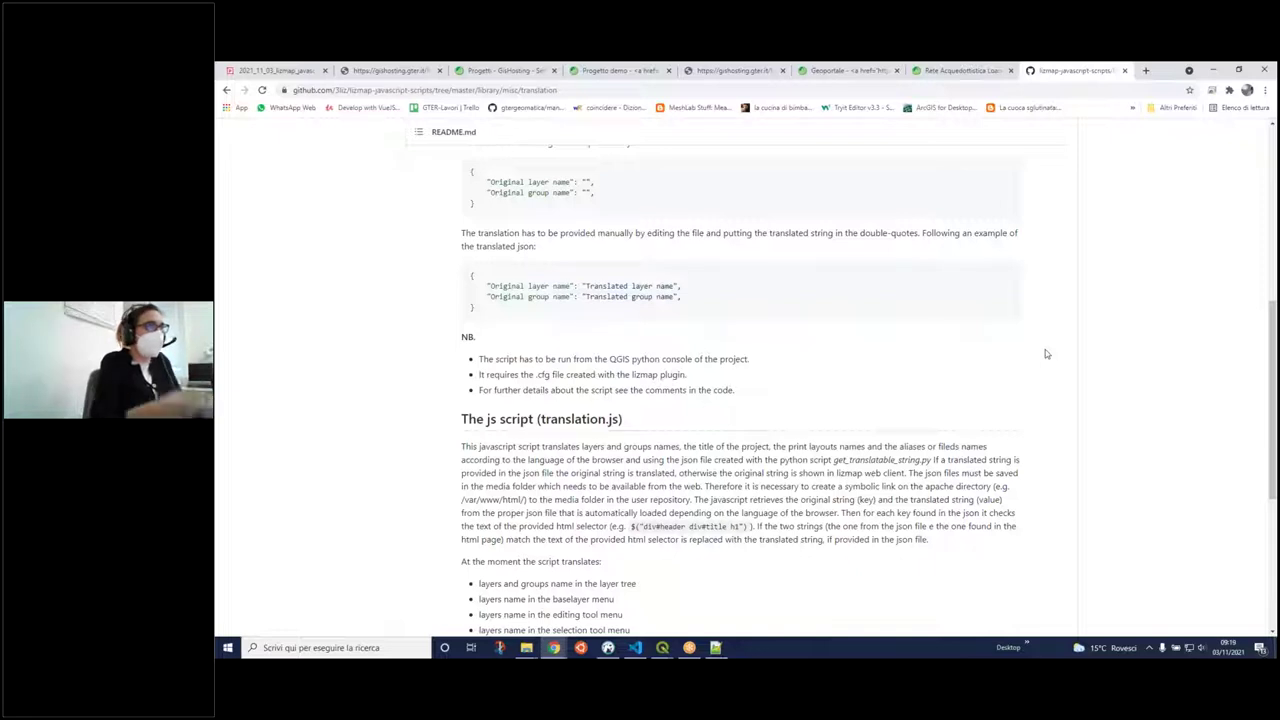
{"action": "scroll", "coordinate": [836, 422], "scroll_direction": "down", "scroll_amount": 3}
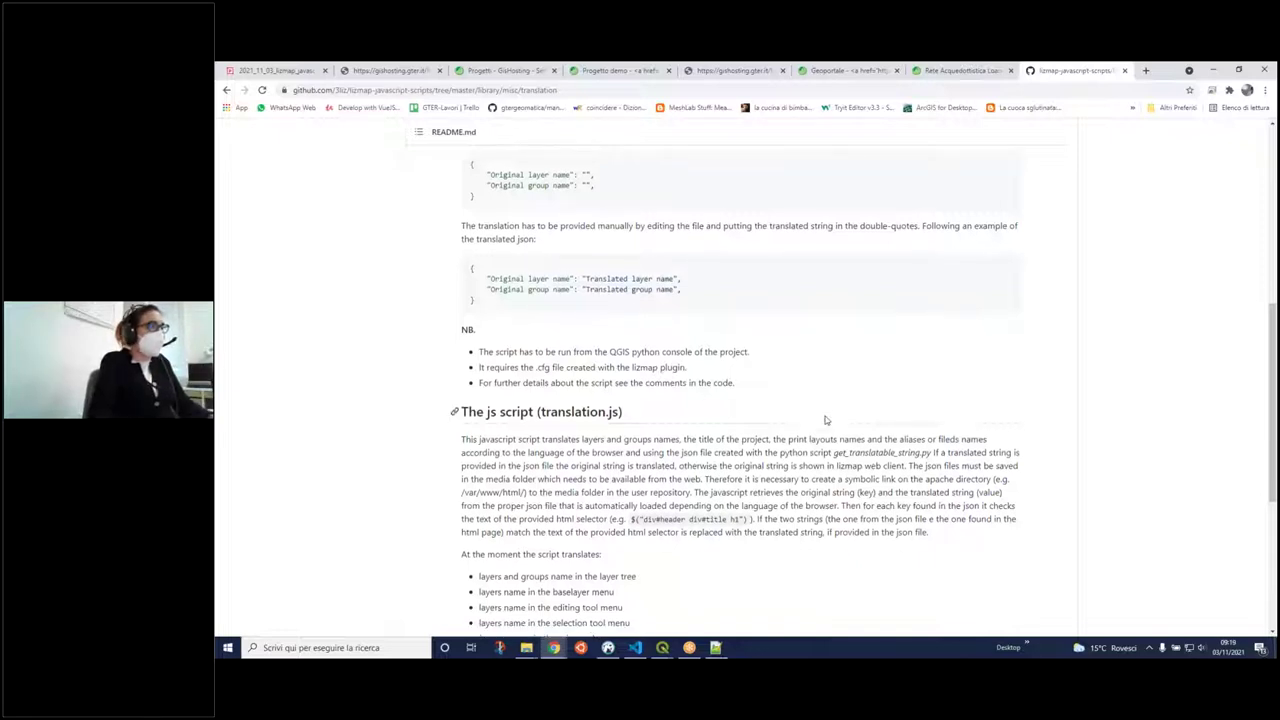
{"action": "scroll", "coordinate": [836, 422], "scroll_direction": "down", "scroll_amount": 2}
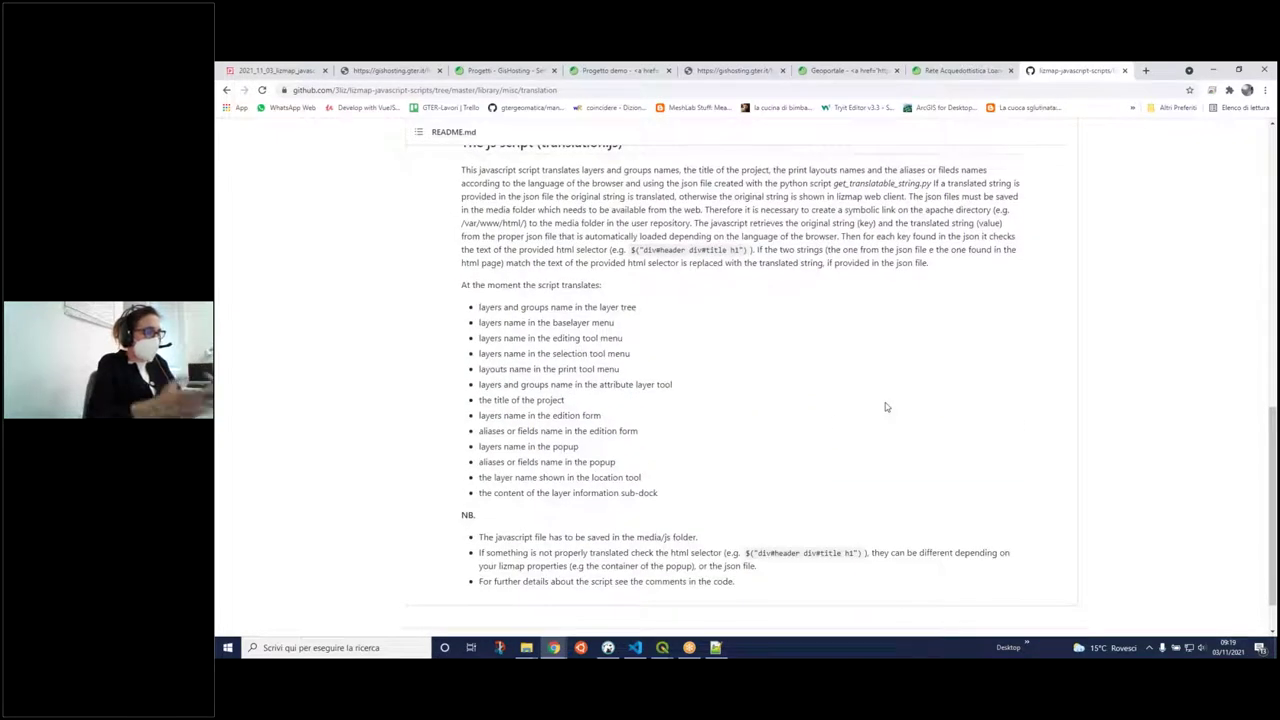